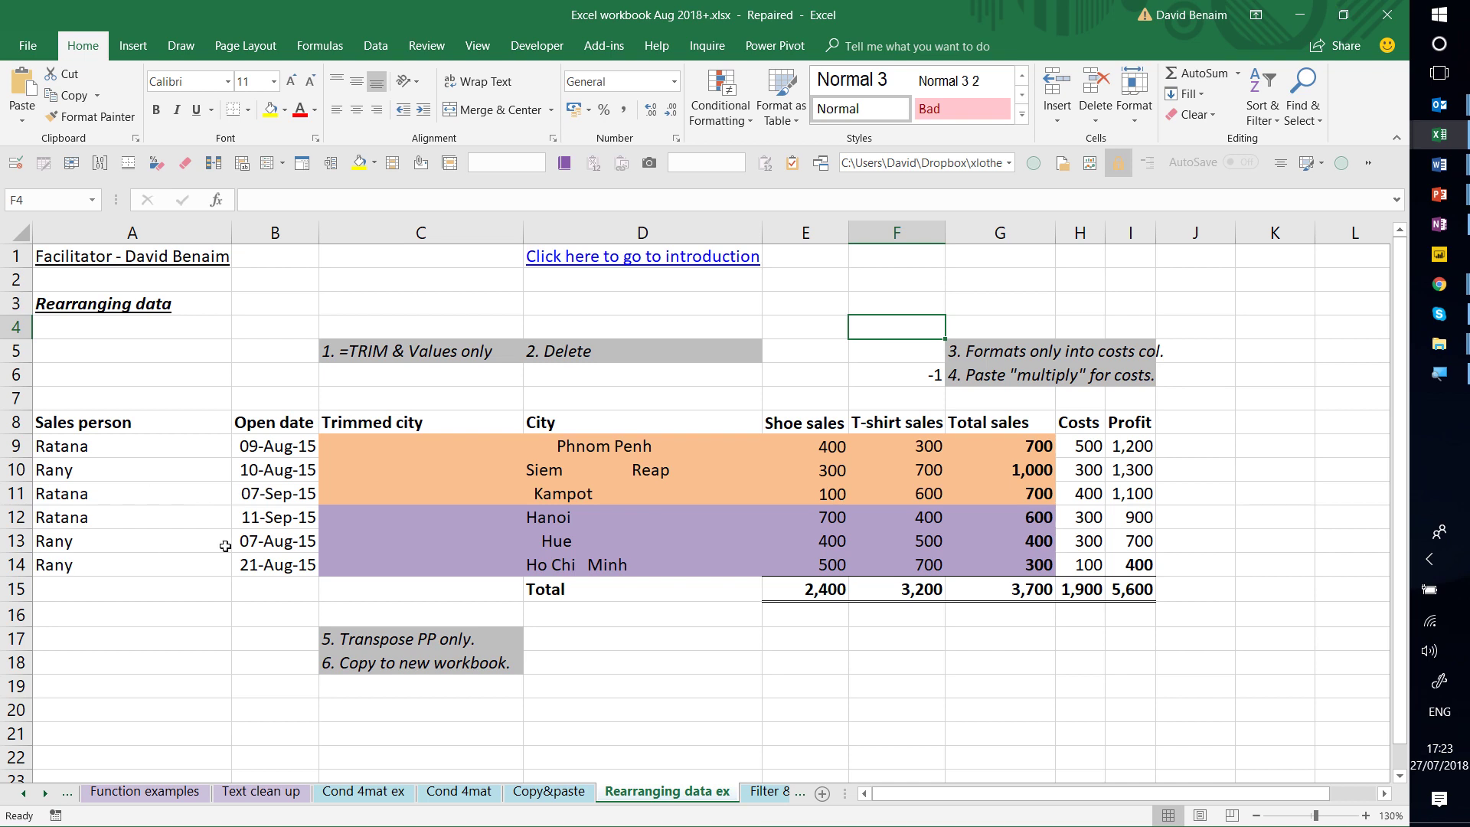
- Enter the formula =TRIM(D9) in cell C9 to clean the first city name
{"action": "left_click", "coordinate": [383, 449]}
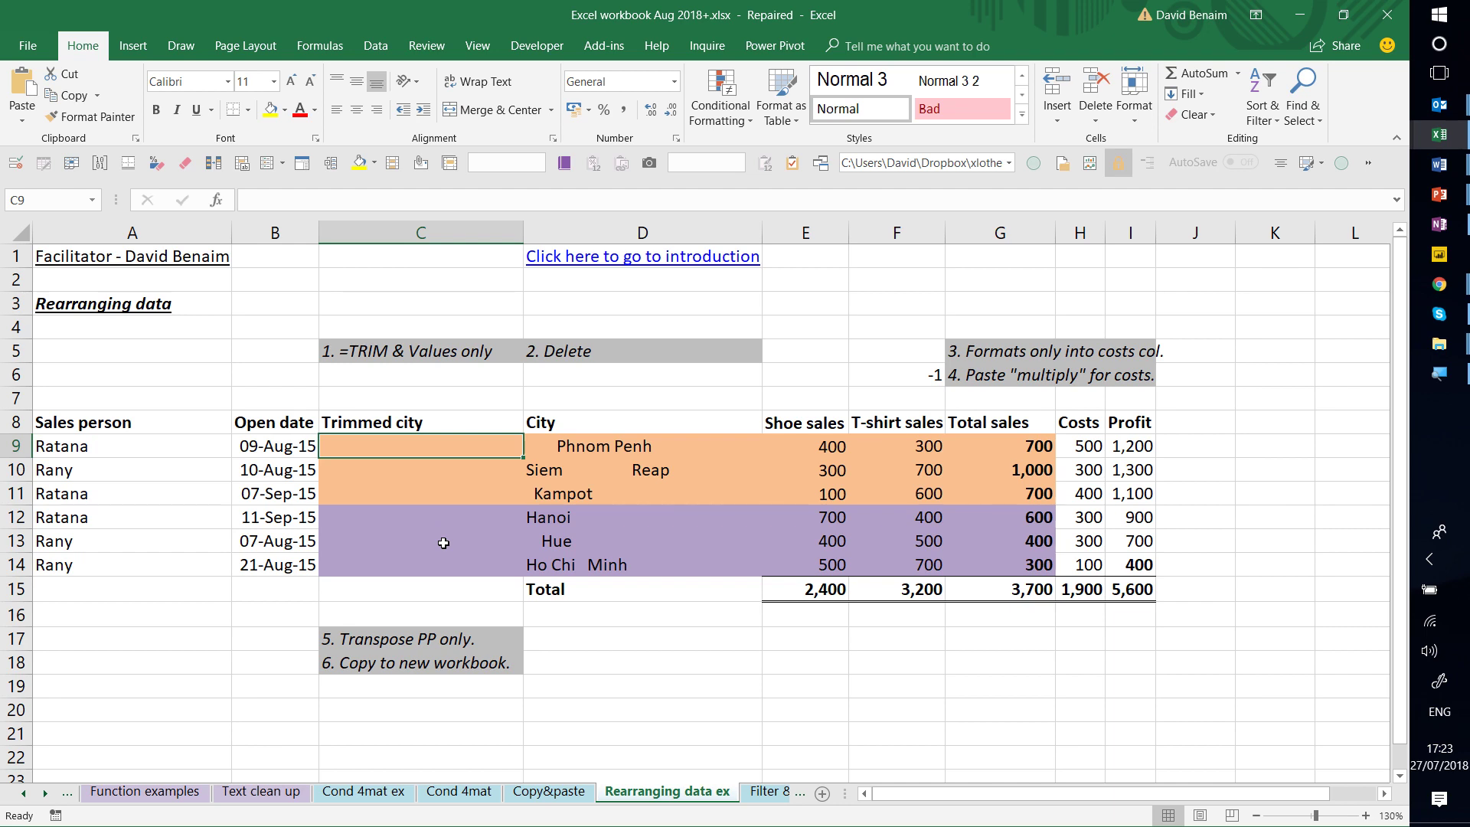
{"action": "type", "text": "=tri"}
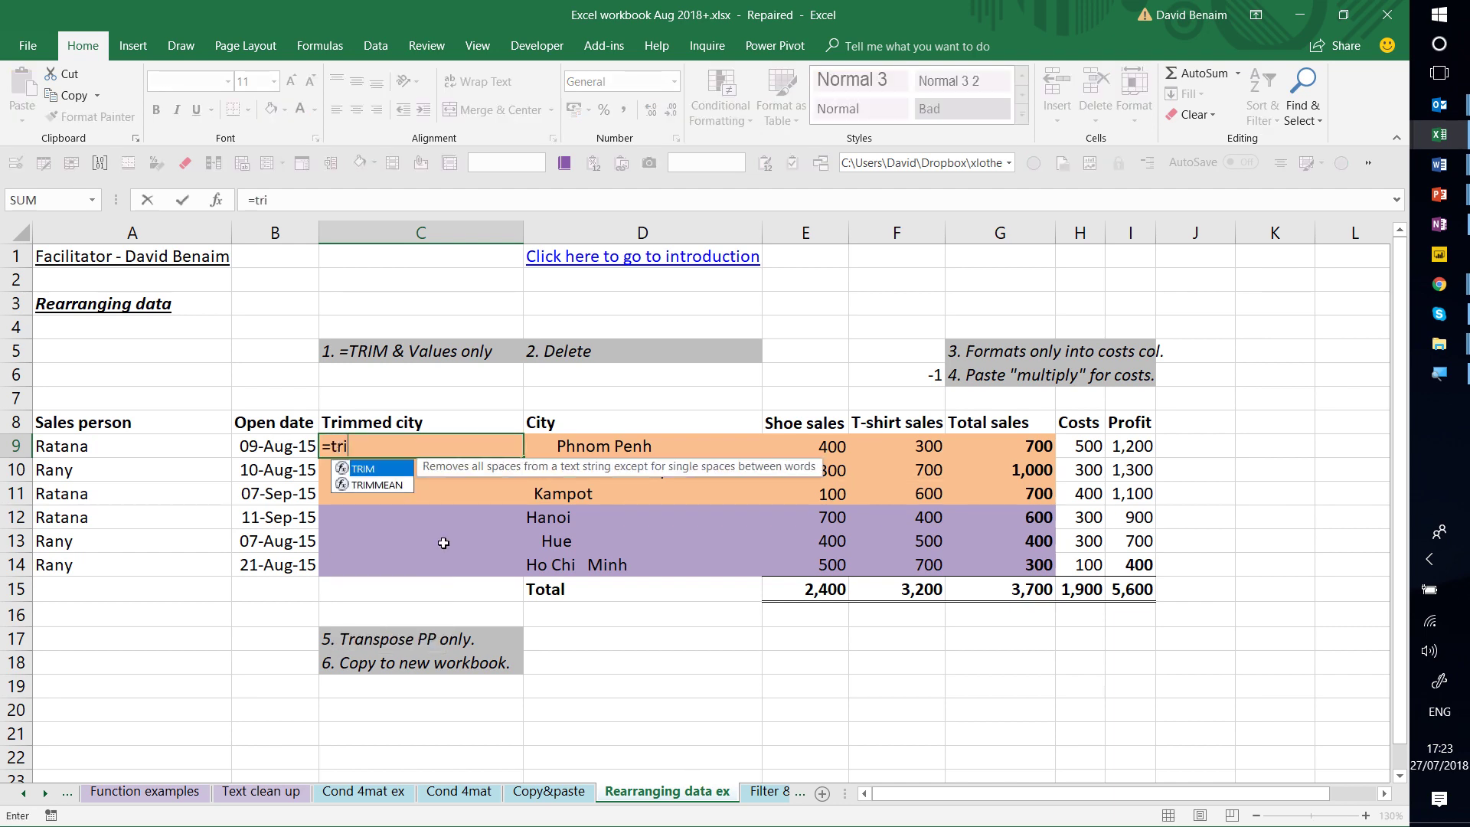
{"action": "key", "text": "Tab"}
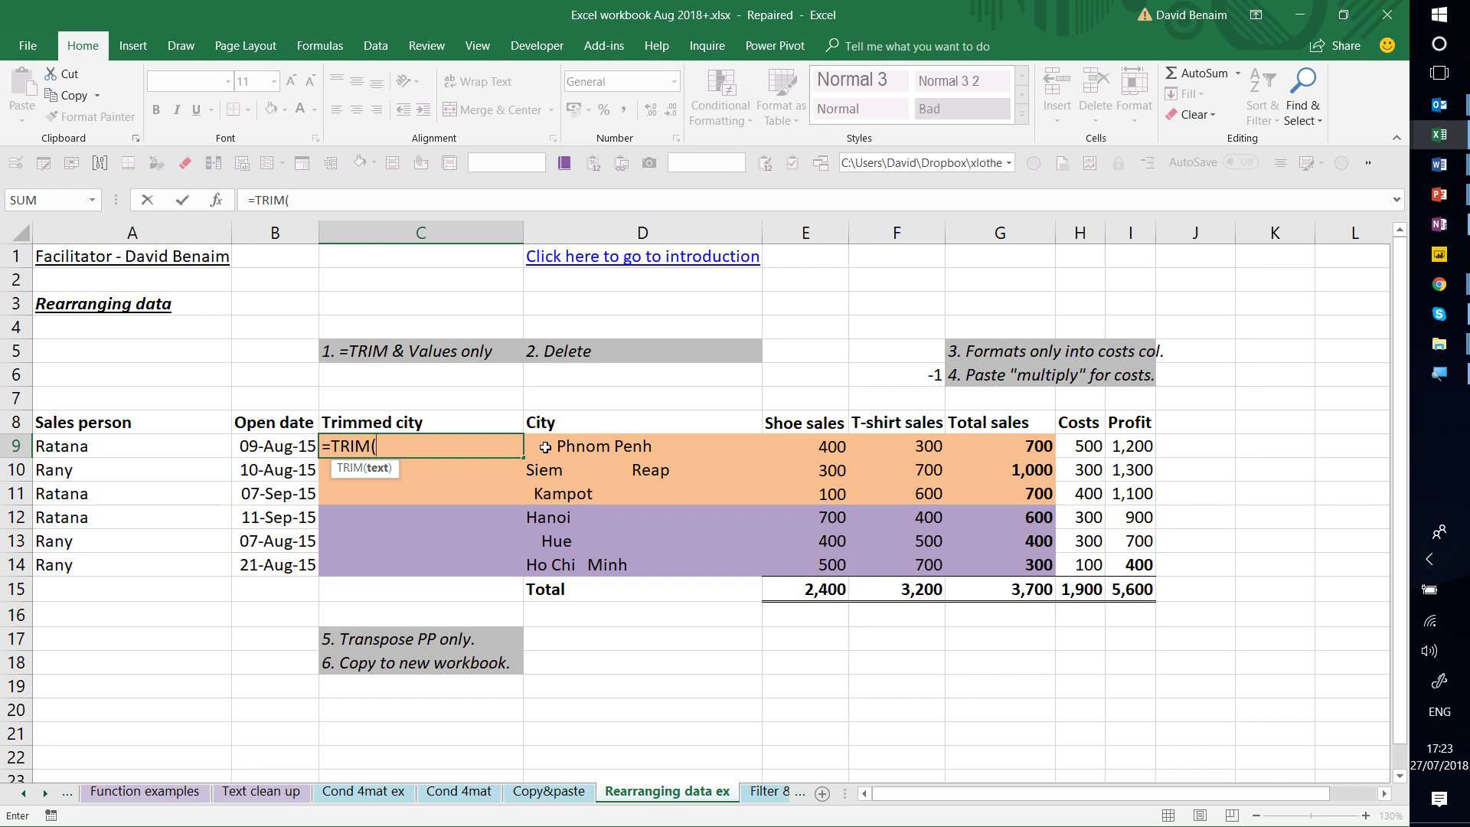
{"action": "left_click", "coordinate": [596, 449]}
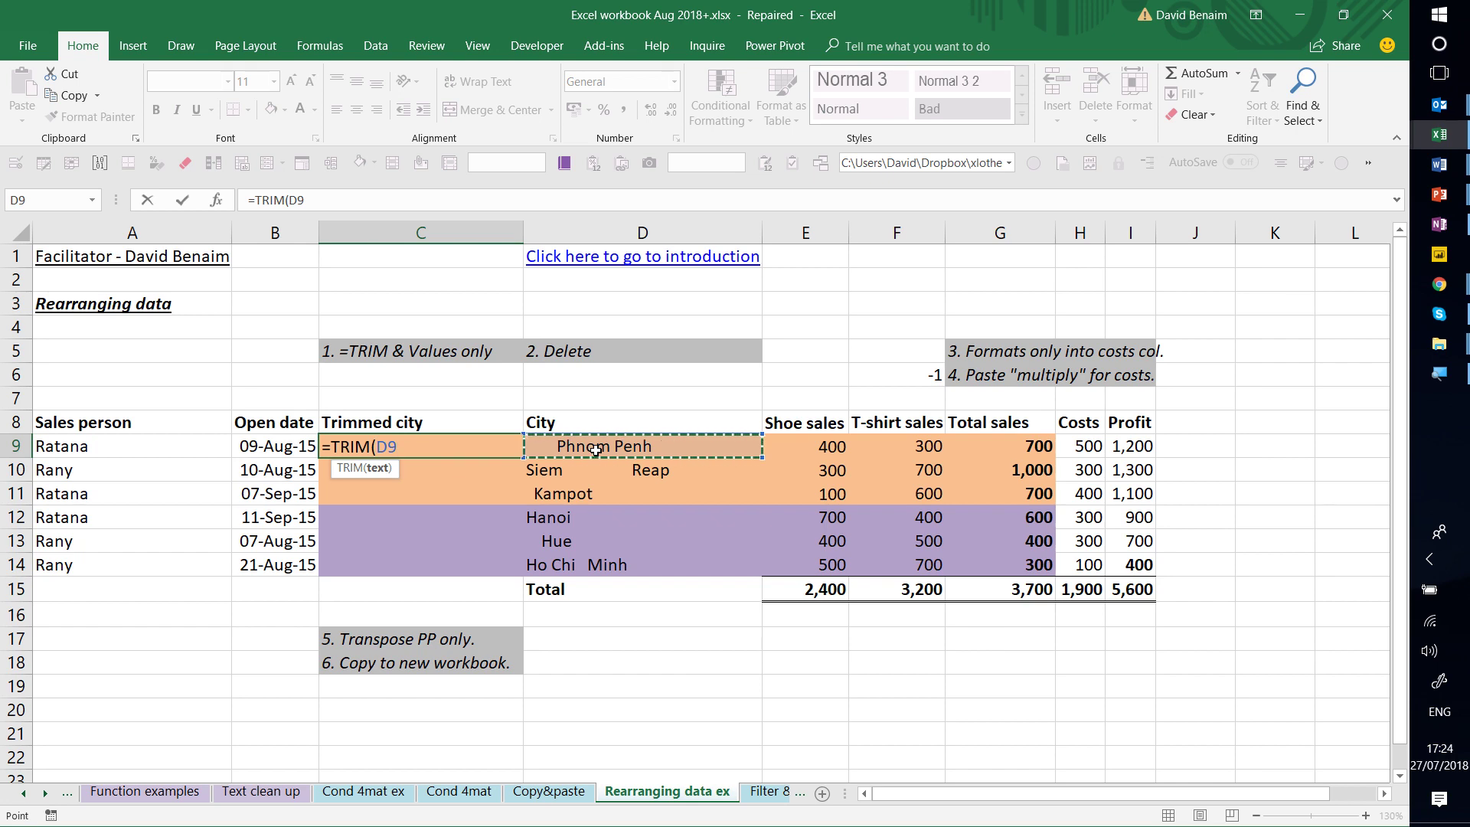
{"action": "type", "text": ")"}
{"action": "key", "text": "ctrl+Return"}
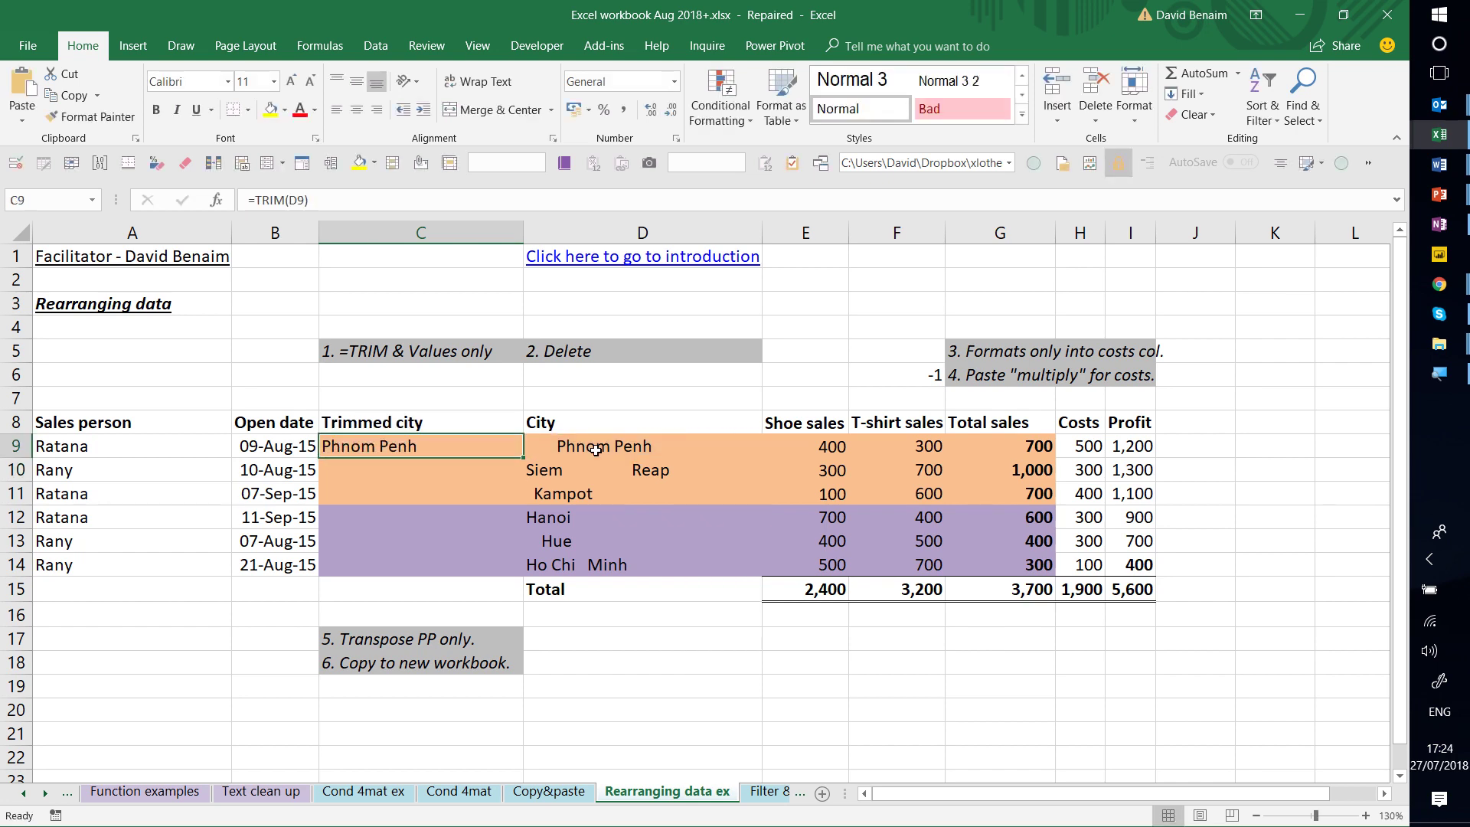
- Examine the extra spaces in the original city names in cells D9, D10 and D12
{"action": "left_click", "coordinate": [596, 449]}
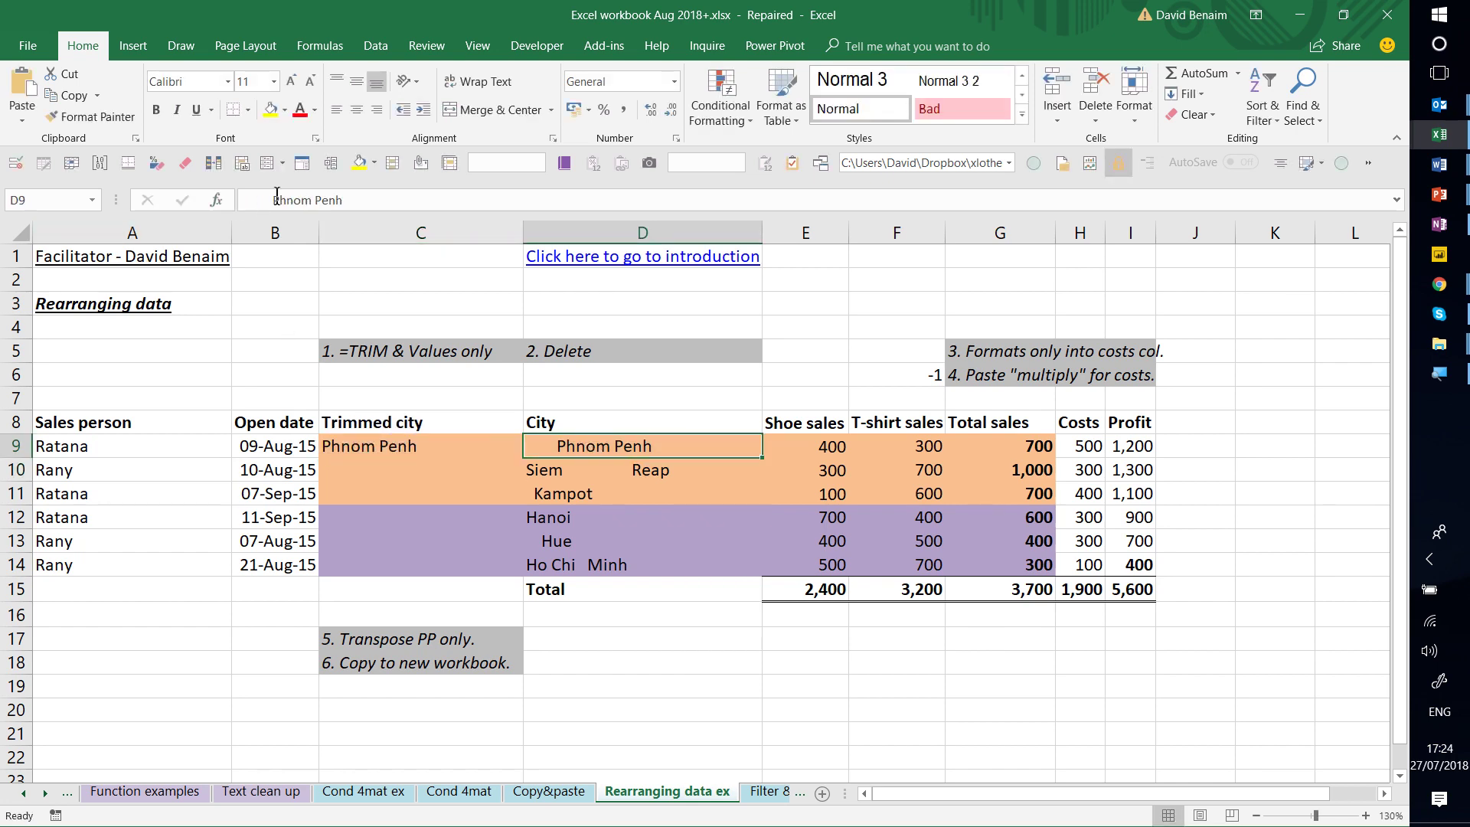
{"action": "left_click_drag", "start_coordinate": [276, 197], "coordinate": [241, 198]}
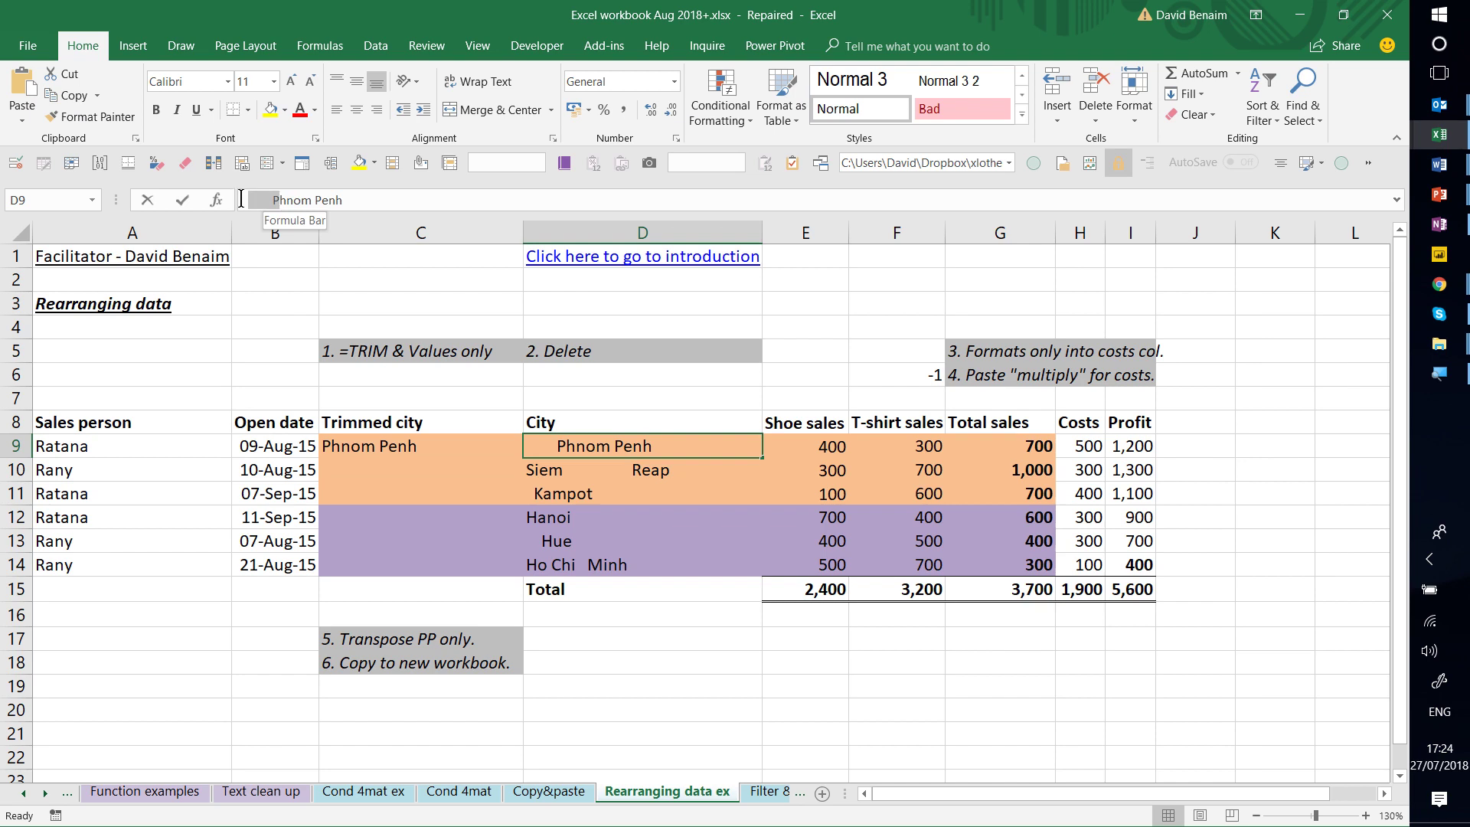
{"action": "left_click", "coordinate": [590, 476]}
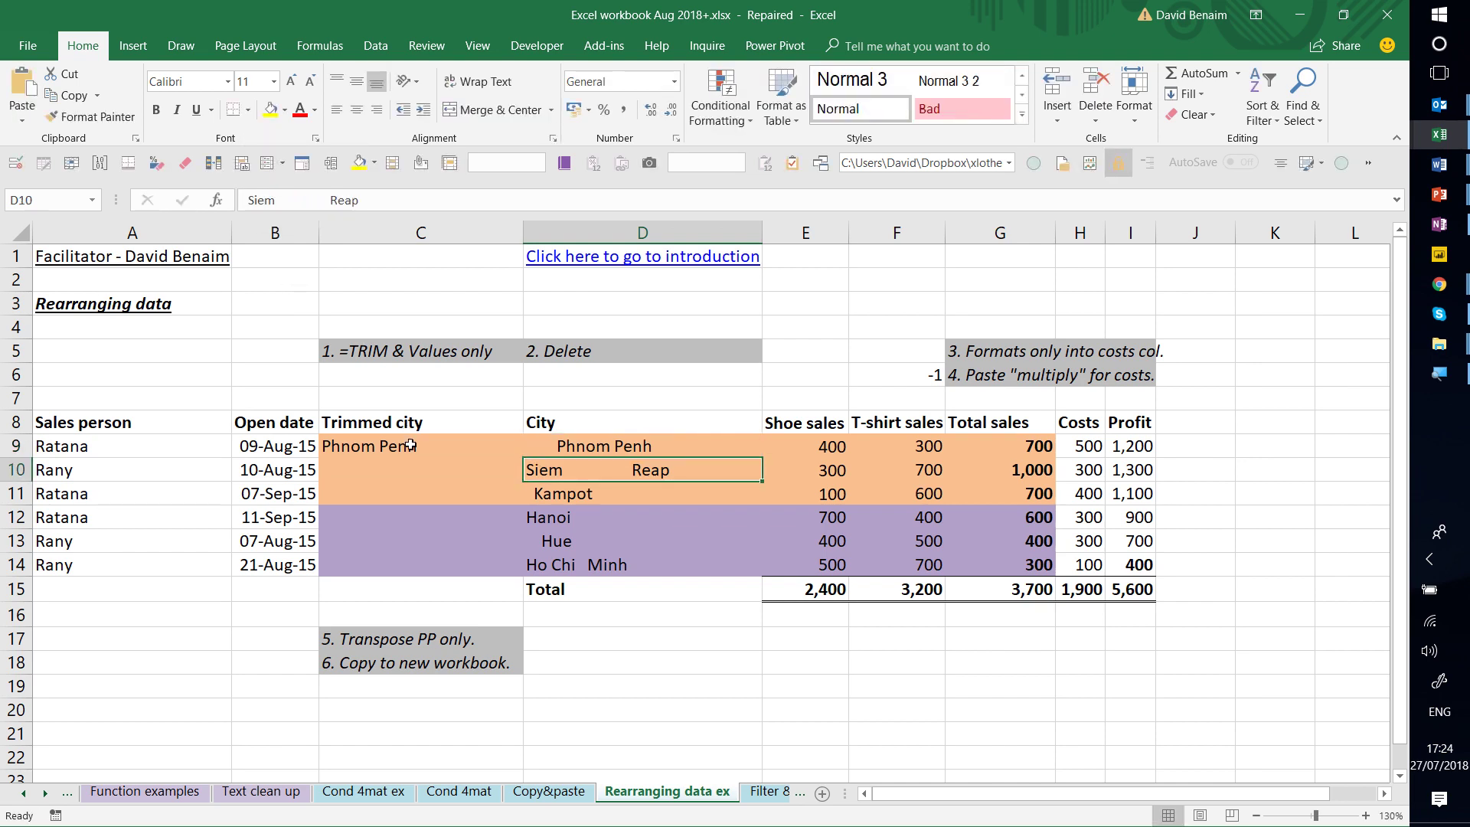
{"action": "left_click_drag", "start_coordinate": [278, 200], "coordinate": [334, 197]}
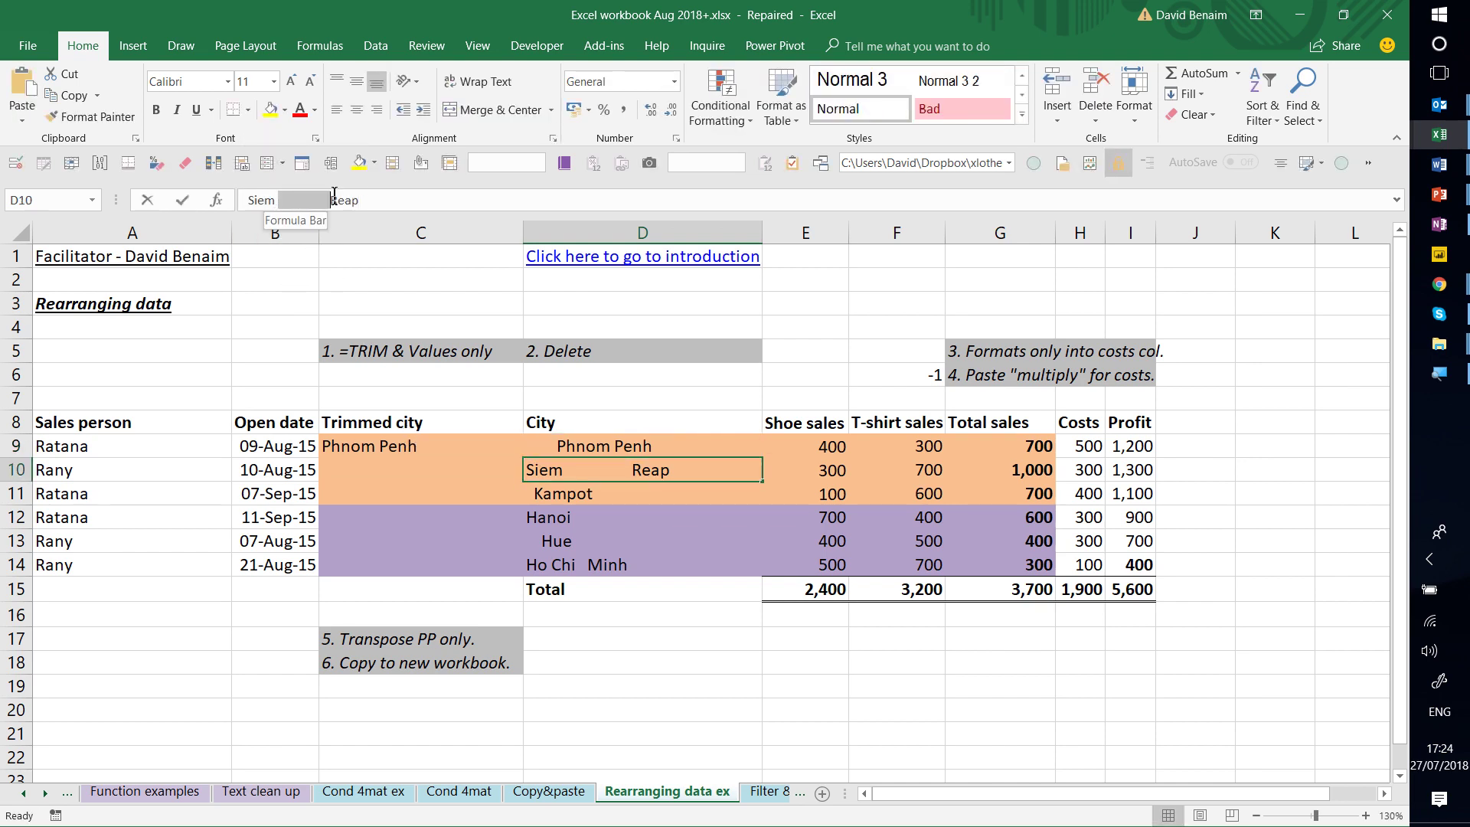
{"action": "key", "text": "Escape"}
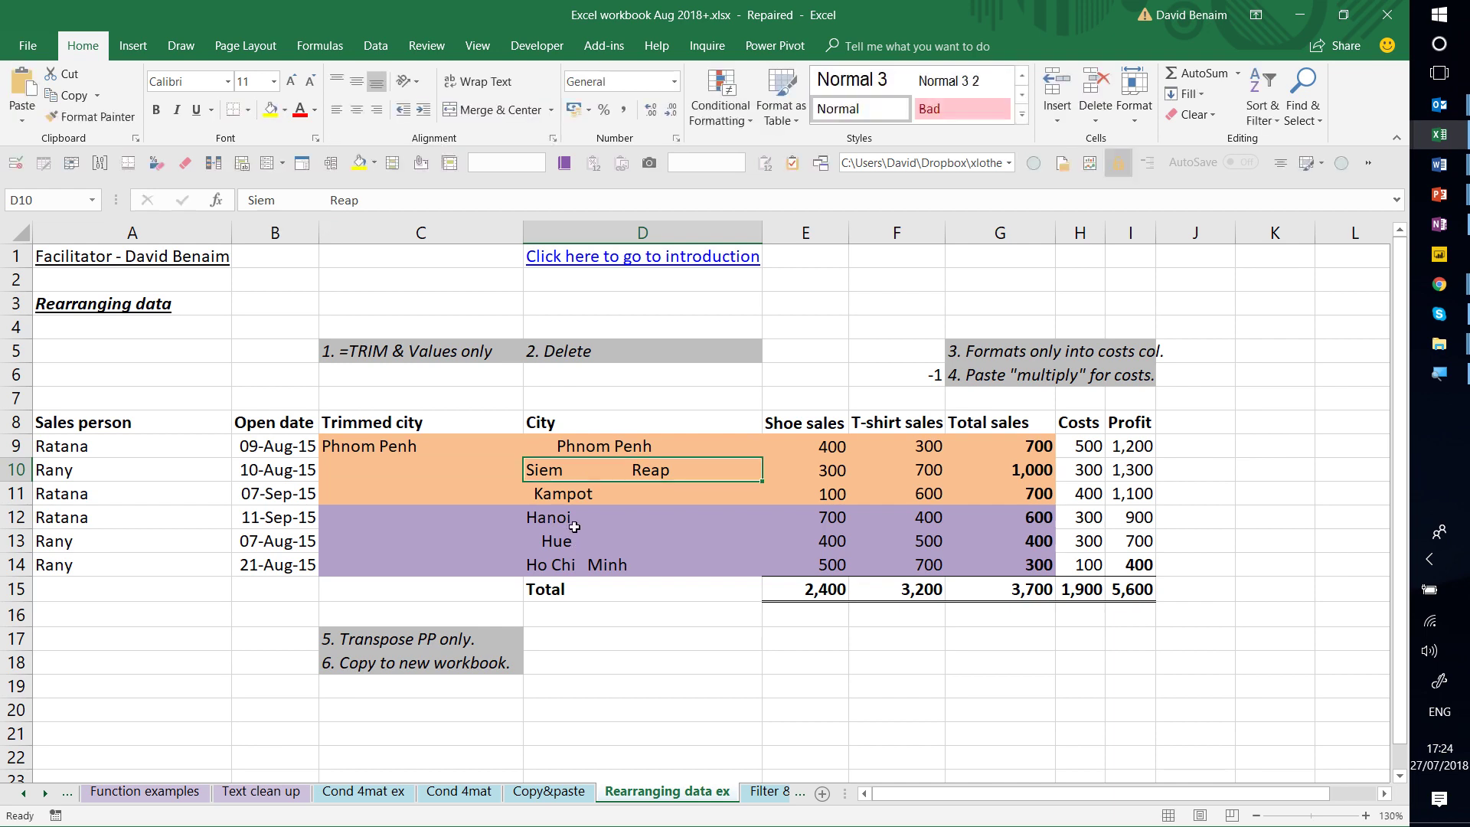
{"action": "left_click", "coordinate": [568, 519]}
{"action": "left_click_drag", "start_coordinate": [331, 201], "coordinate": [278, 208]}
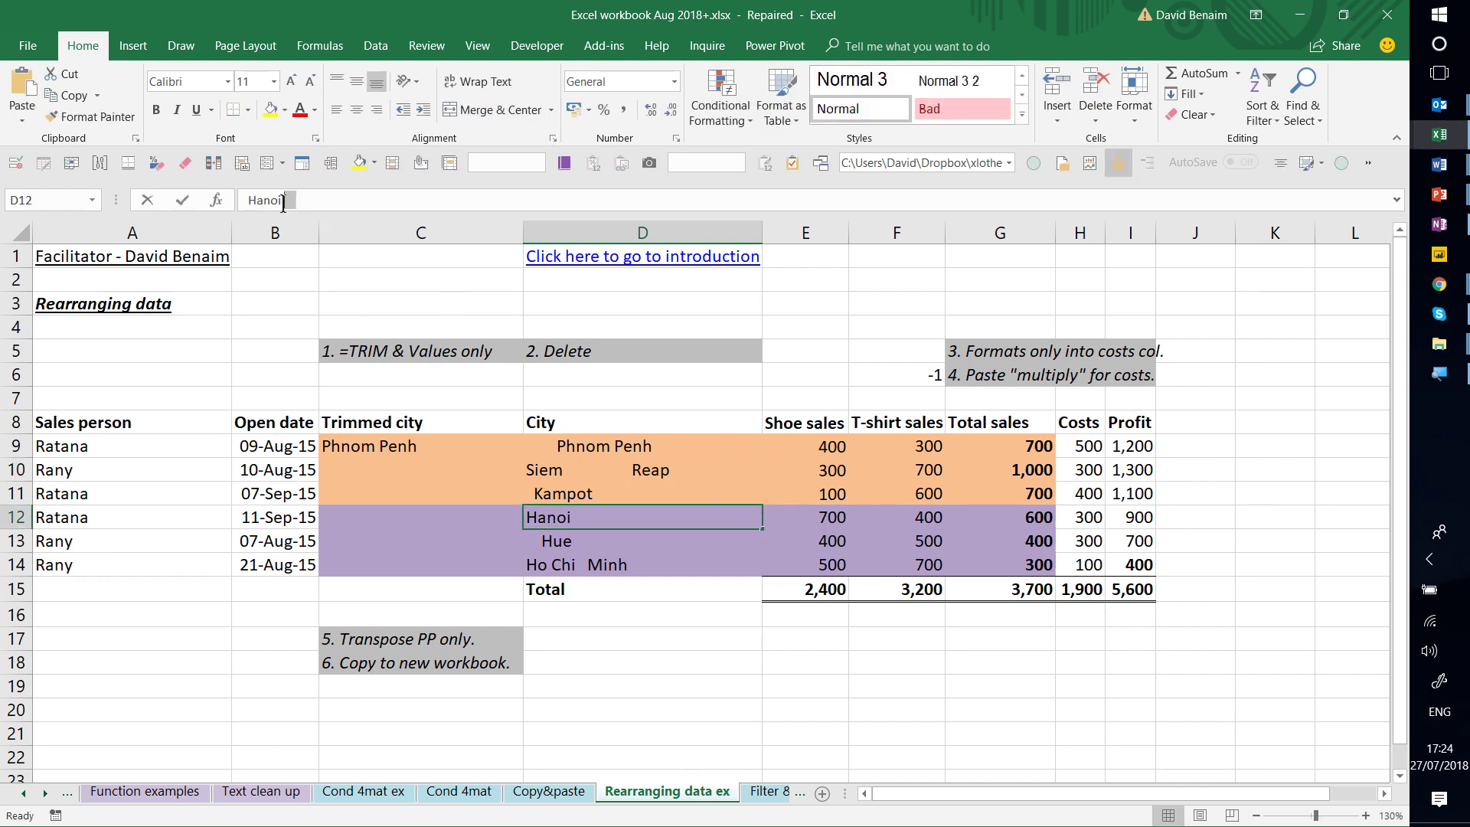
{"action": "key", "text": "Escape"}
- Fill the TRIM formula from C9 down through C14
{"action": "left_click", "coordinate": [433, 446]}
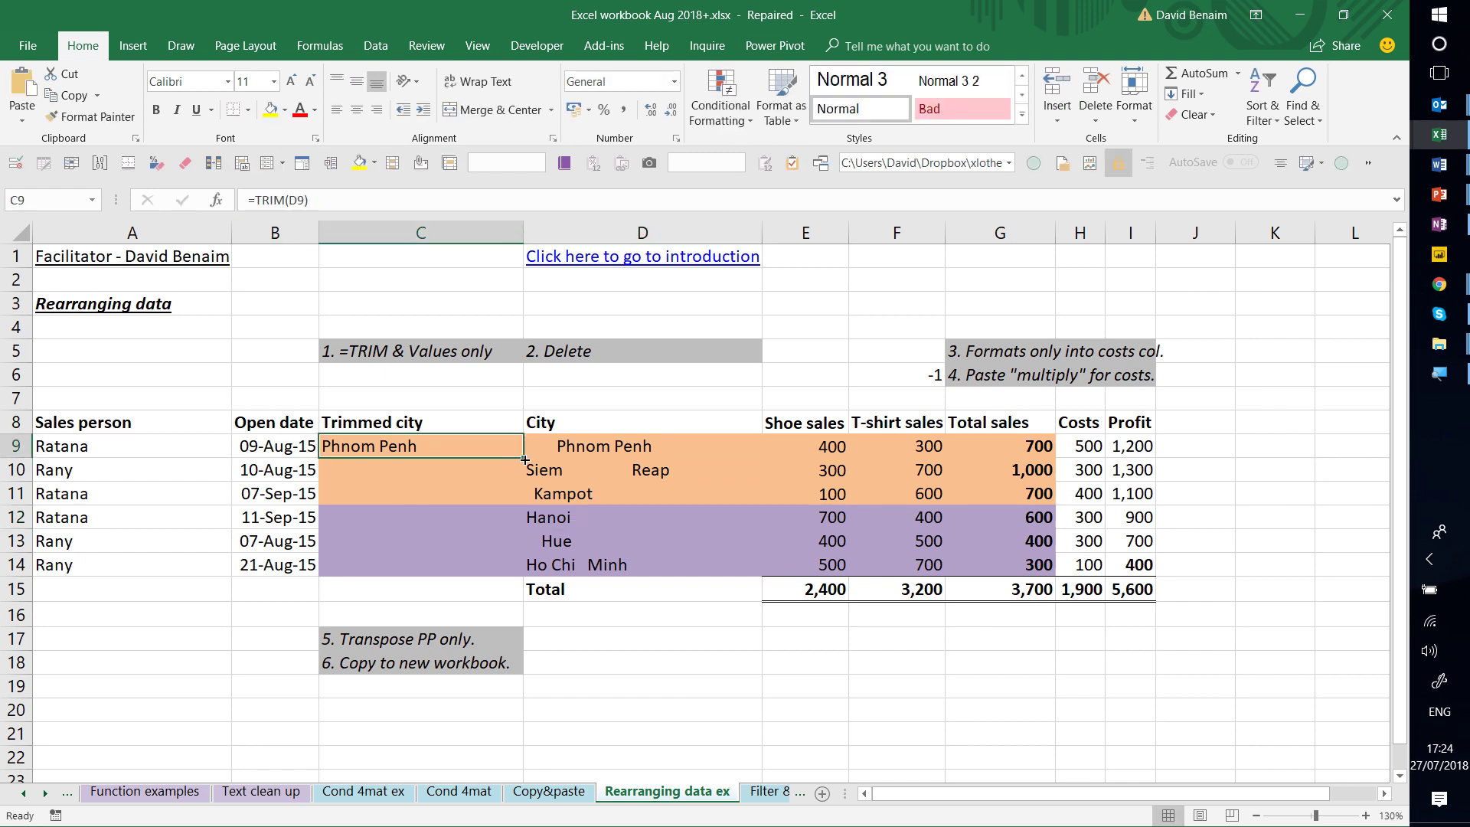
{"action": "left_click_drag", "start_coordinate": [525, 459], "coordinate": [498, 568]}
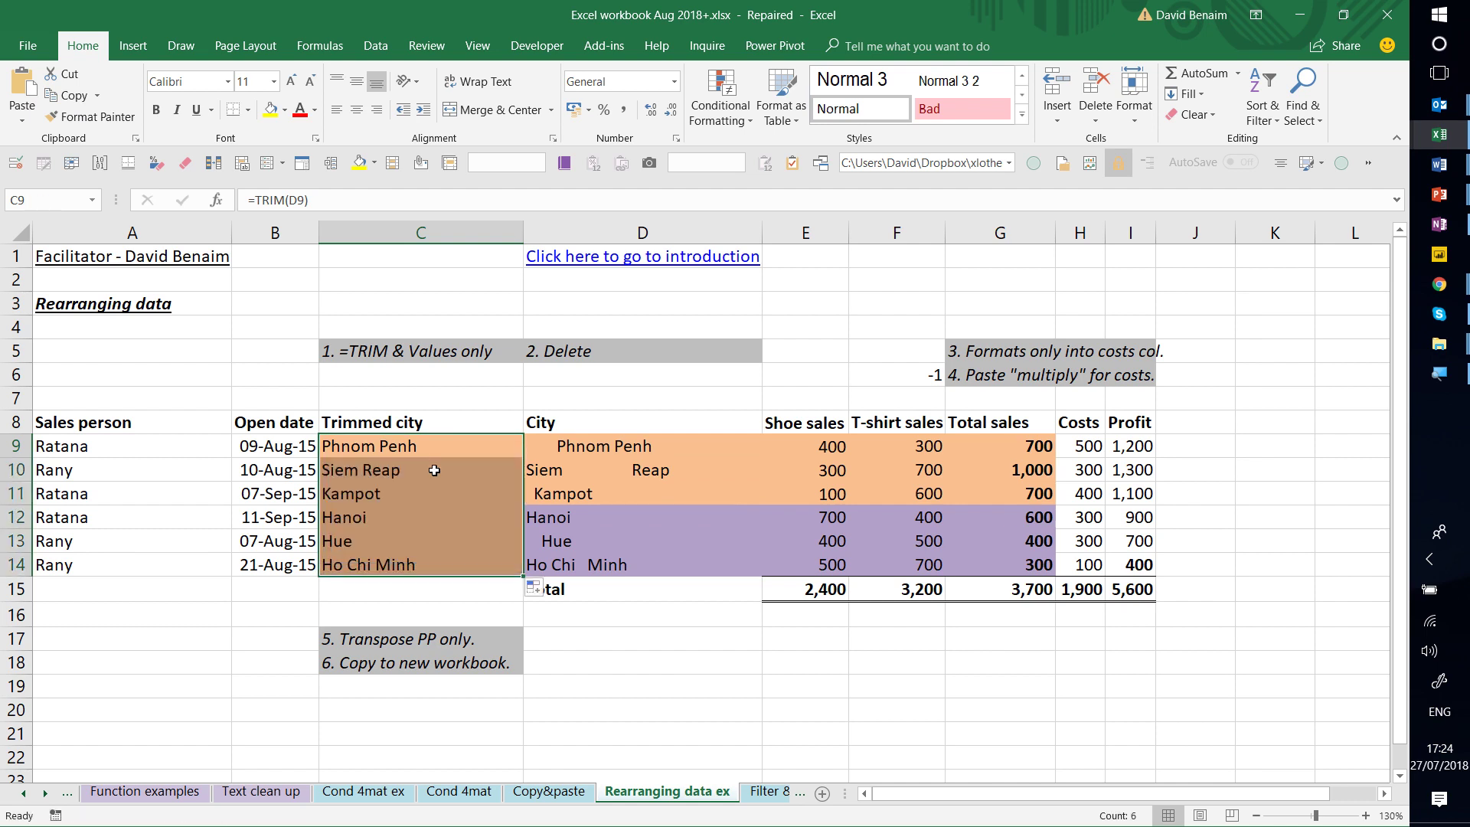
- Compare the formula results in the Trimmed city column with the original entries in the City column
{"action": "left_click", "coordinate": [443, 470]}
{"action": "left_click", "coordinate": [448, 536]}
{"action": "left_click", "coordinate": [497, 520]}
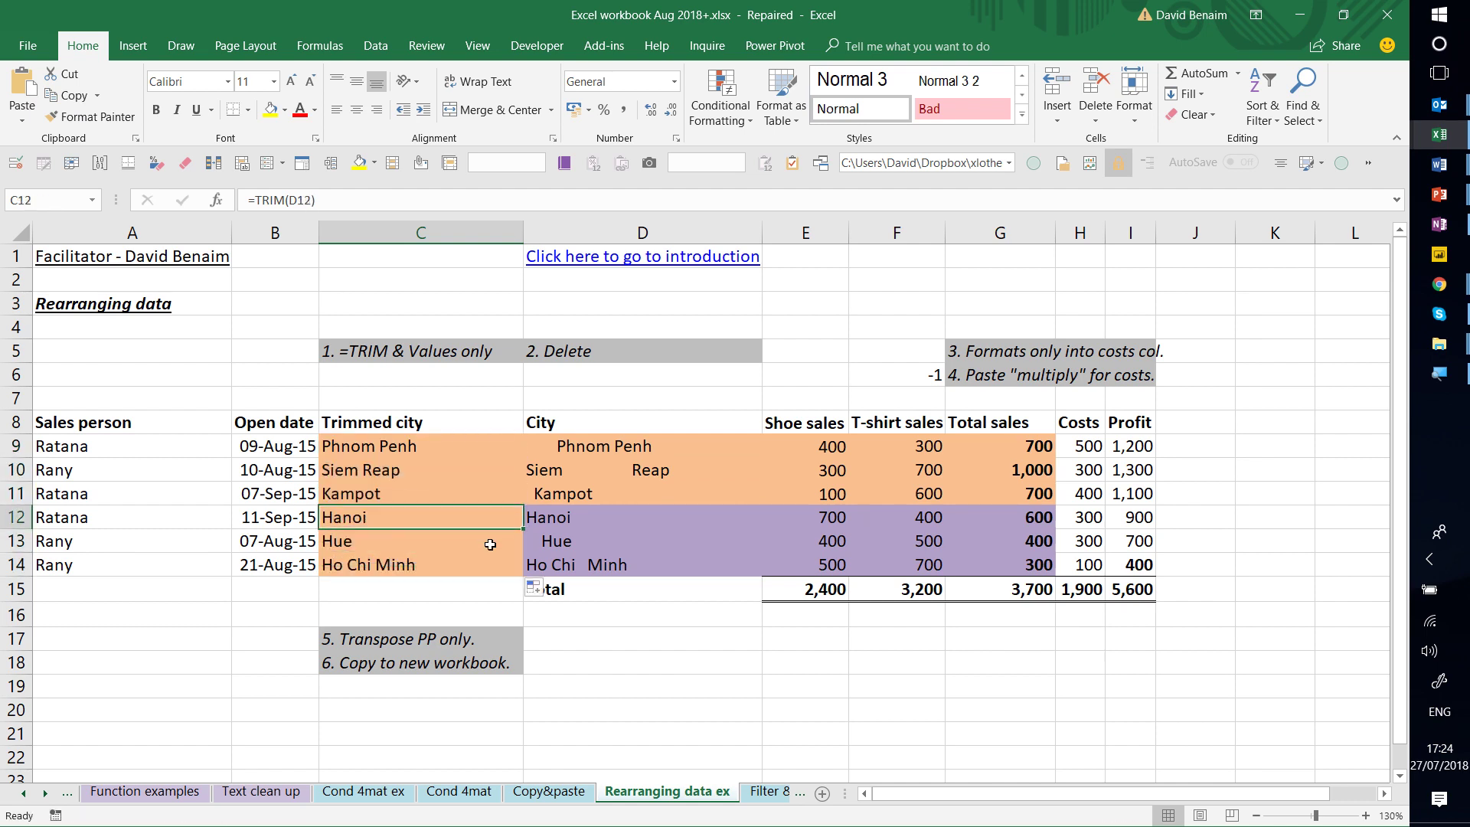
{"action": "left_click", "coordinate": [492, 543]}
{"action": "left_click", "coordinate": [482, 572]}
{"action": "left_click", "coordinate": [541, 542]}
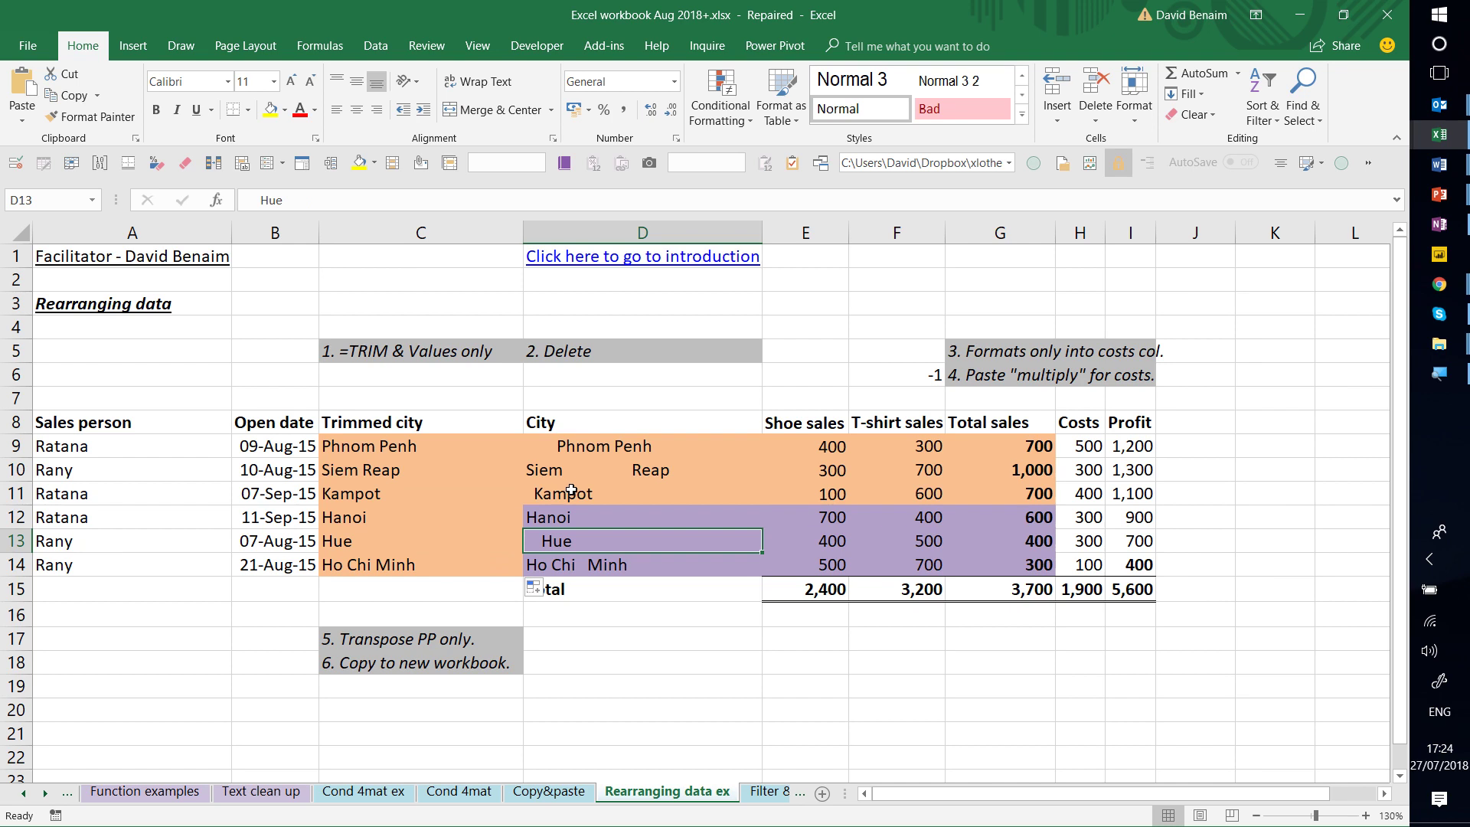
{"action": "left_click", "coordinate": [571, 490]}
{"action": "left_click", "coordinate": [600, 519]}
{"action": "left_click", "coordinate": [579, 458]}
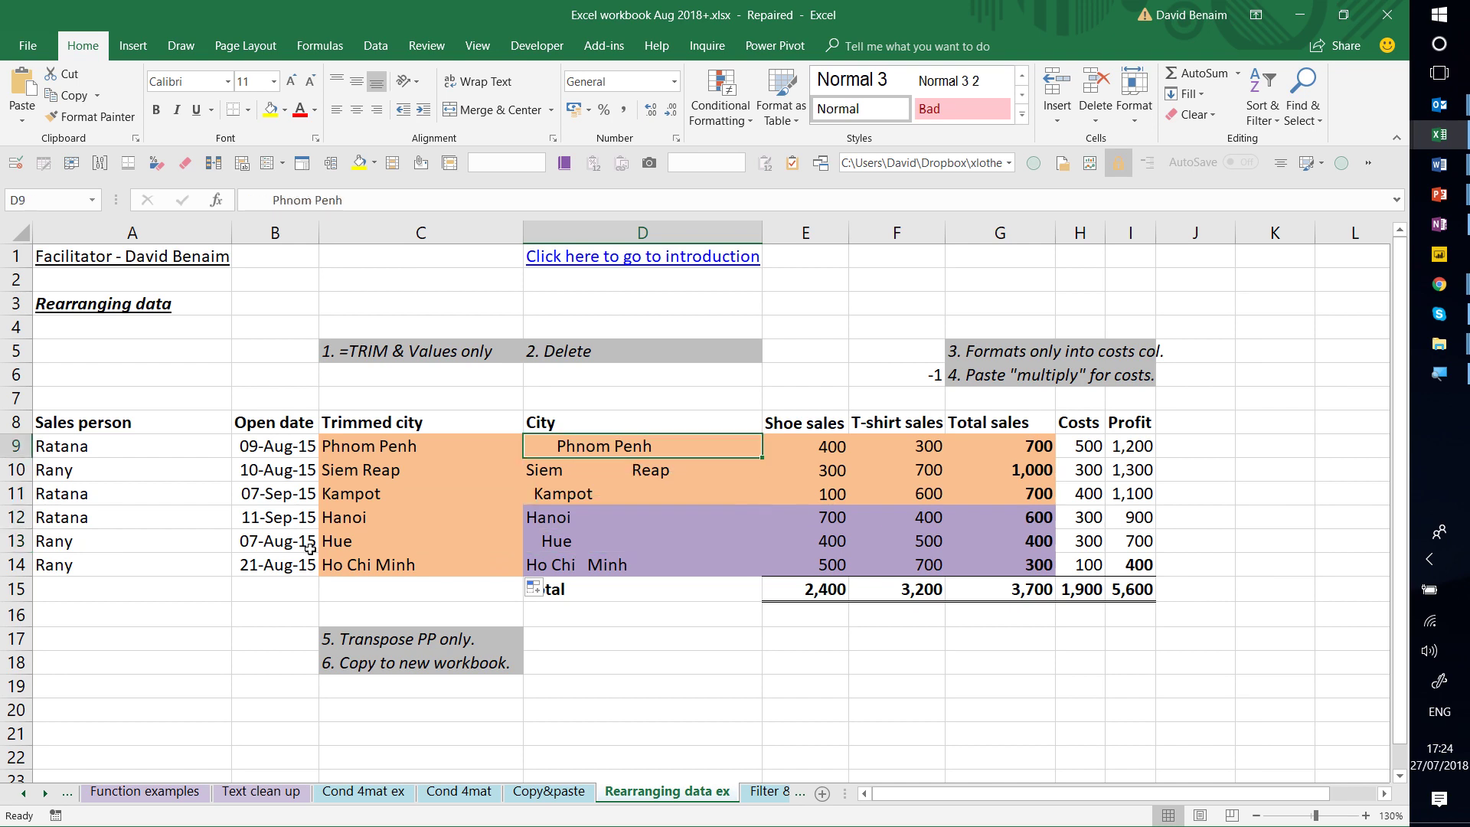
{"action": "left_click", "coordinate": [379, 492]}
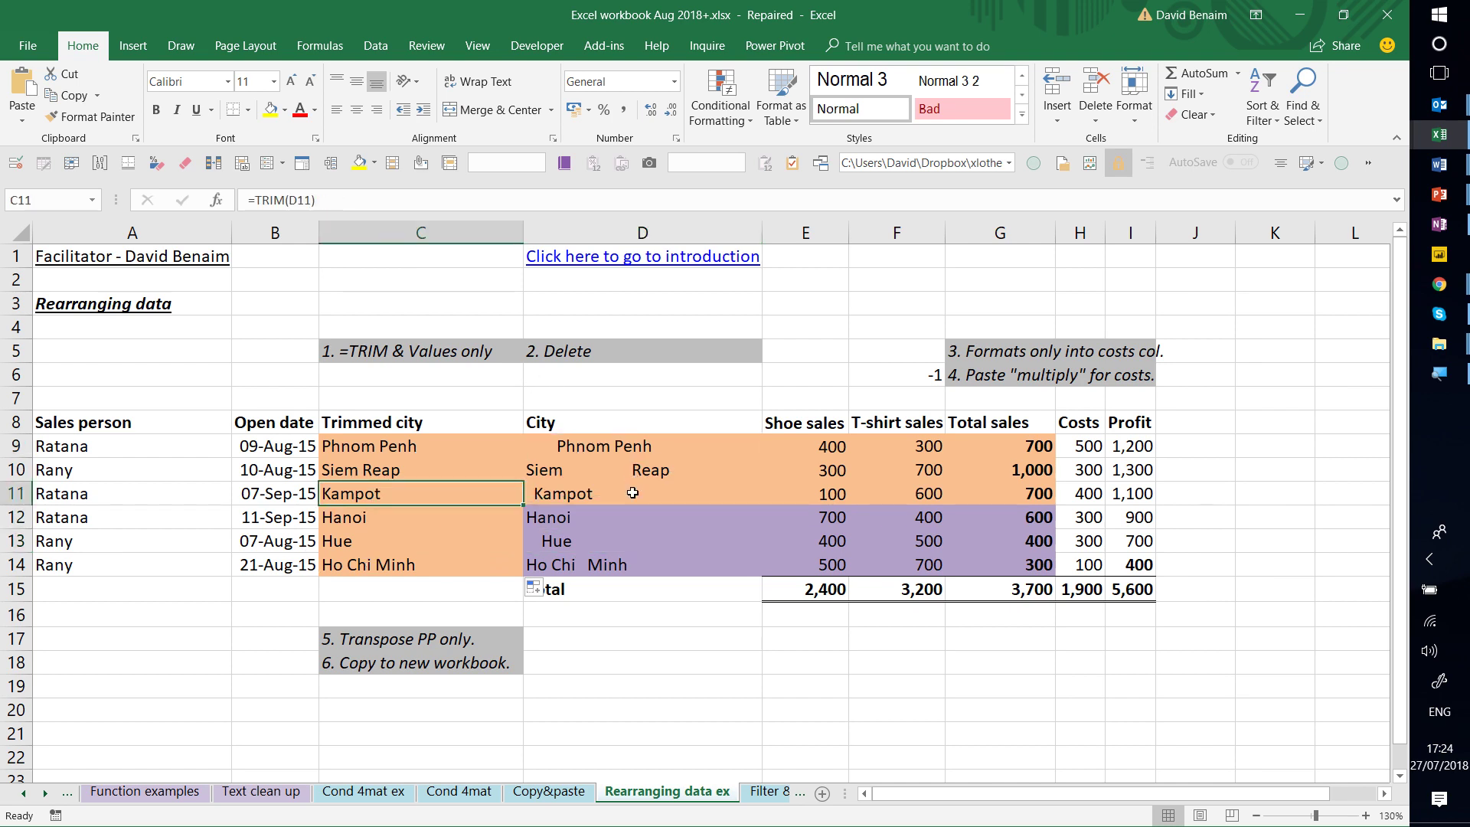
- Try to delete the original City column D, inspect the dependent TRIM formulas, and undo the deletion
{"action": "left_click_drag", "start_coordinate": [393, 417], "coordinate": [440, 573]}
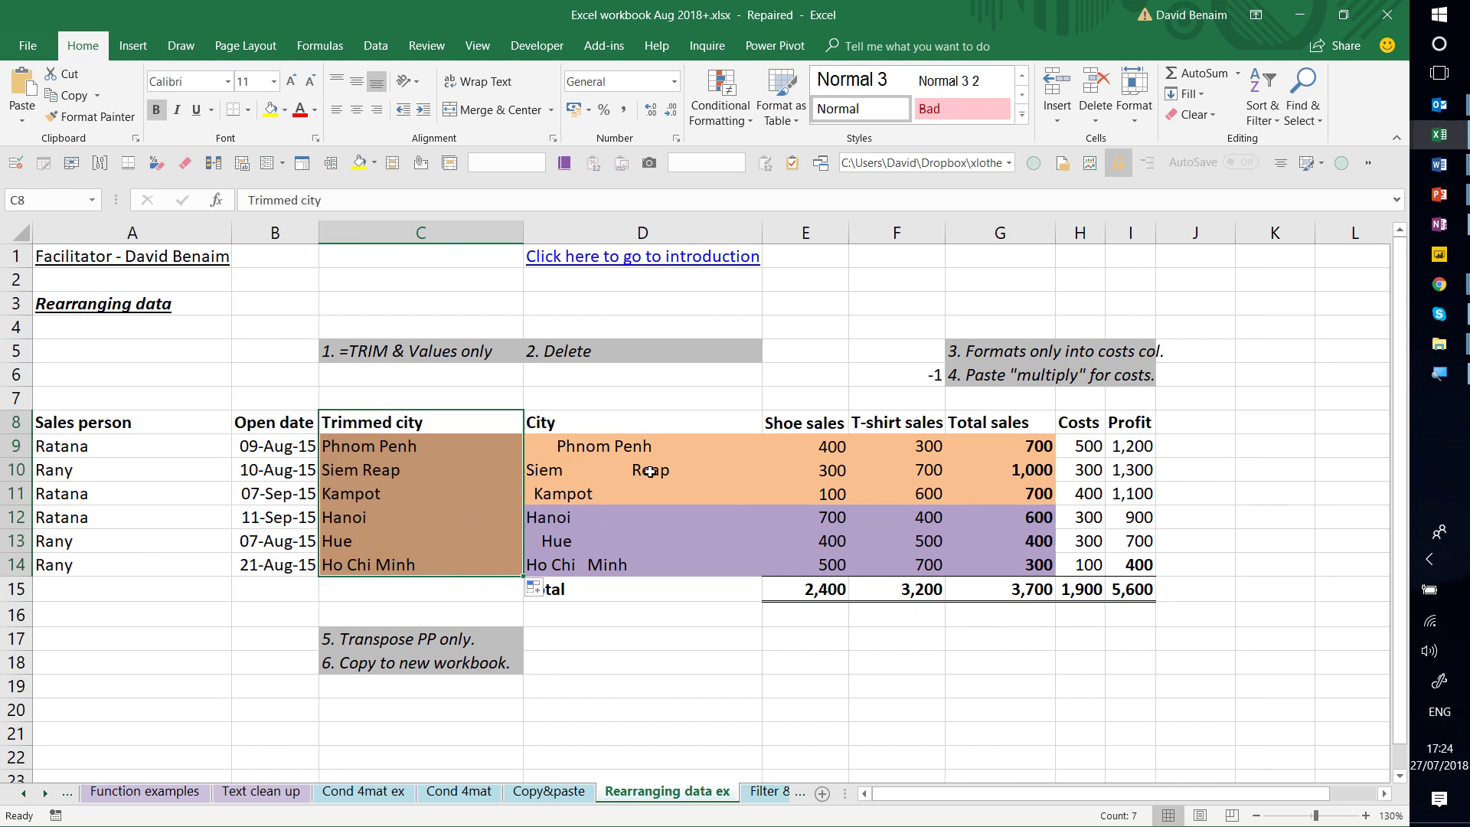
{"action": "left_click_drag", "start_coordinate": [652, 420], "coordinate": [643, 565]}
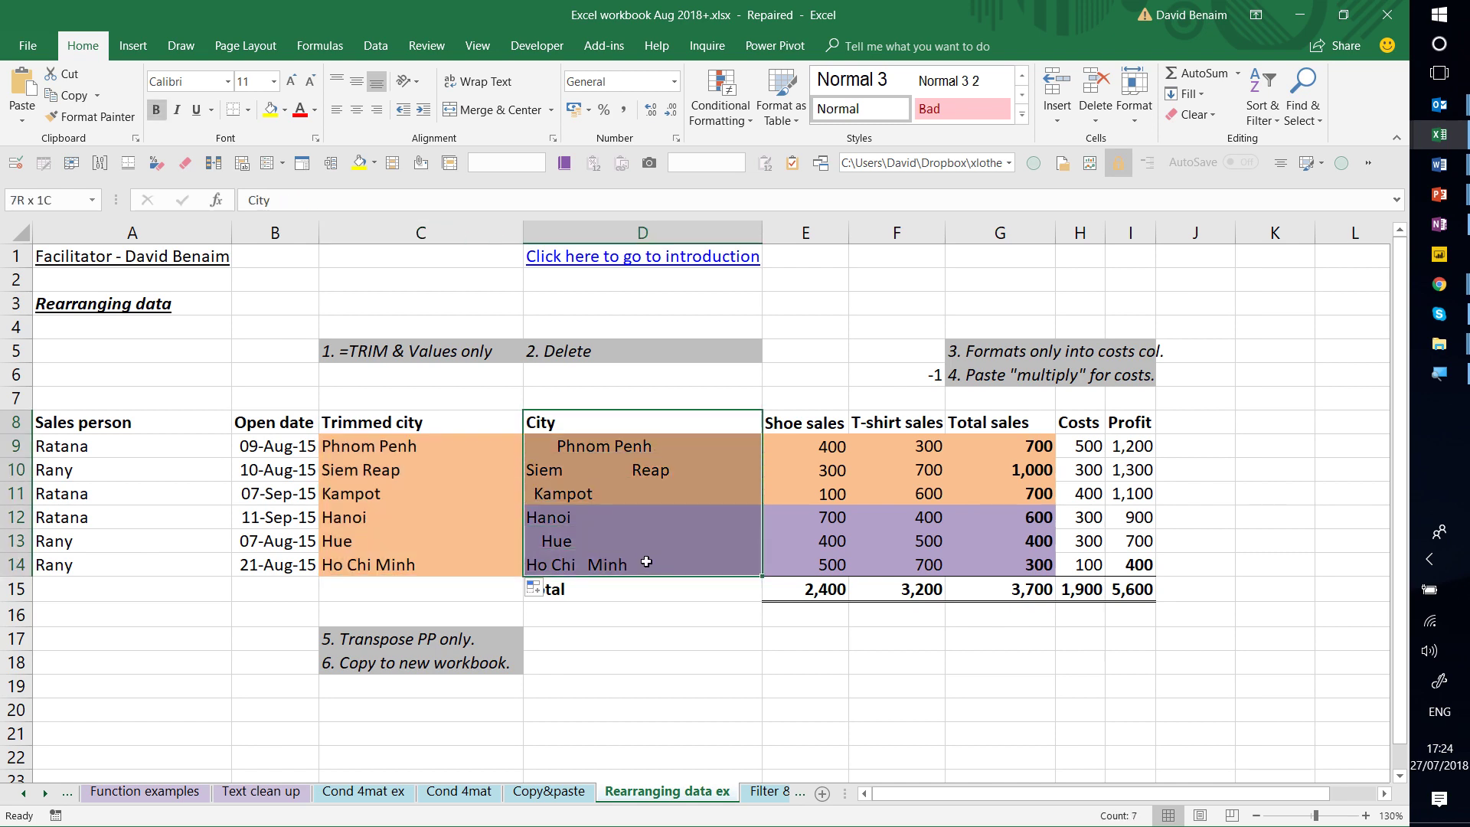
{"action": "left_click", "coordinate": [624, 219]}
{"action": "right_click", "coordinate": [626, 229]}
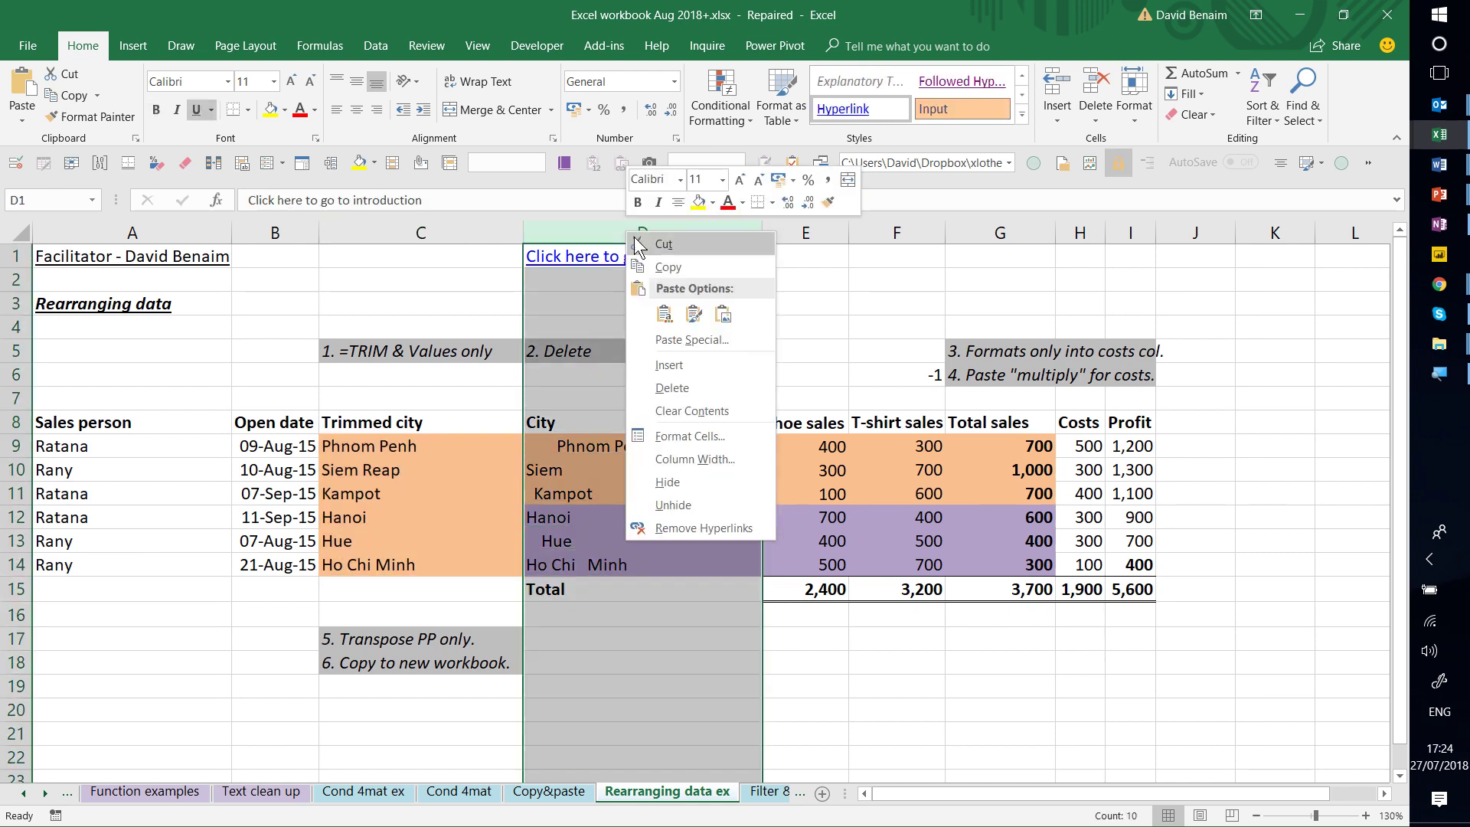
{"action": "left_click", "coordinate": [683, 386]}
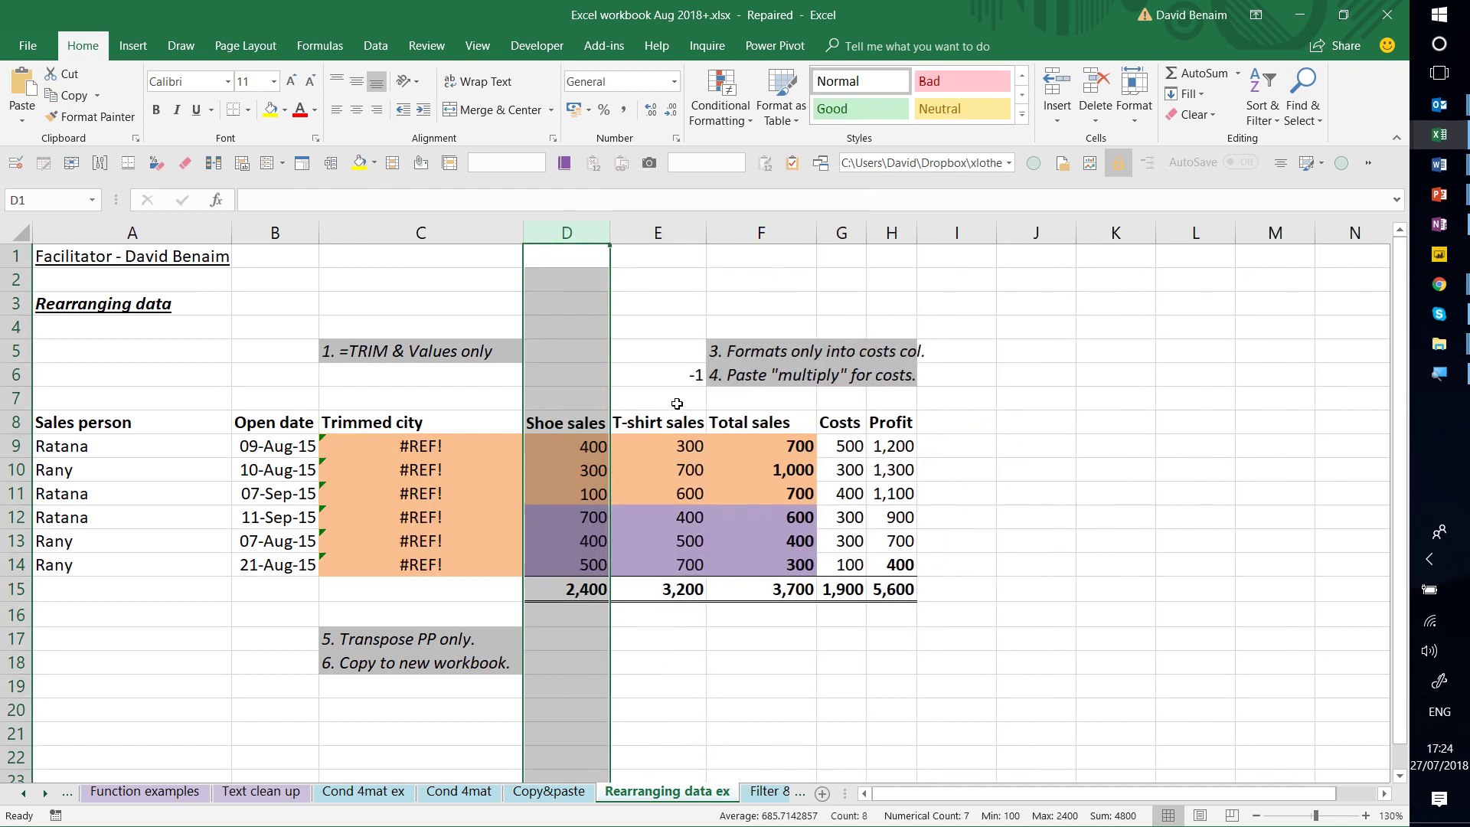
{"action": "left_click", "coordinate": [476, 462]}
{"action": "left_click", "coordinate": [470, 494]}
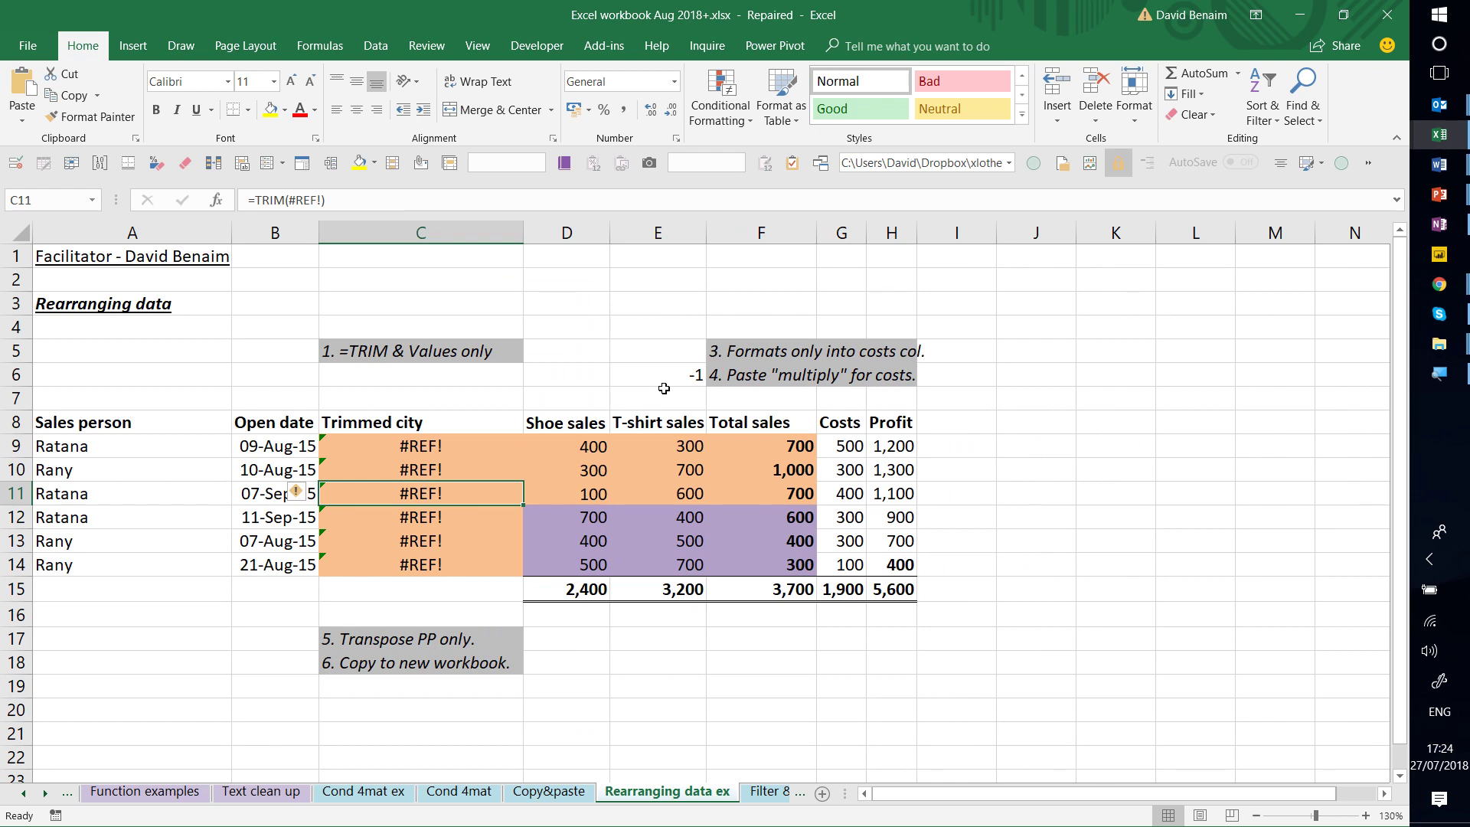
{"action": "key", "text": "ctrl+z"}
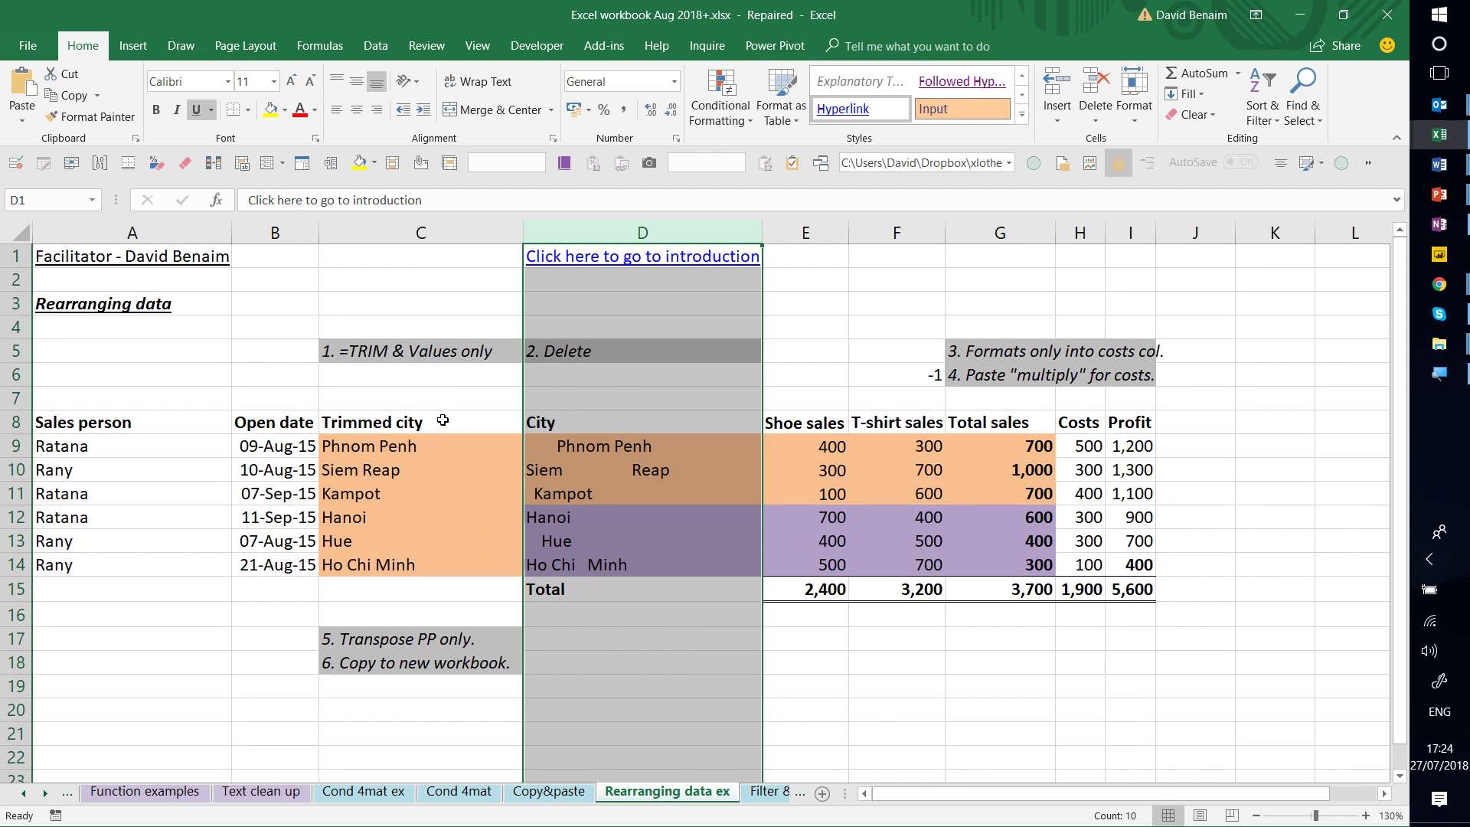
- Copy C8:C14 and paste it over itself as values and number formats to replace the TRIM formulas
{"action": "left_click_drag", "start_coordinate": [442, 420], "coordinate": [439, 563]}
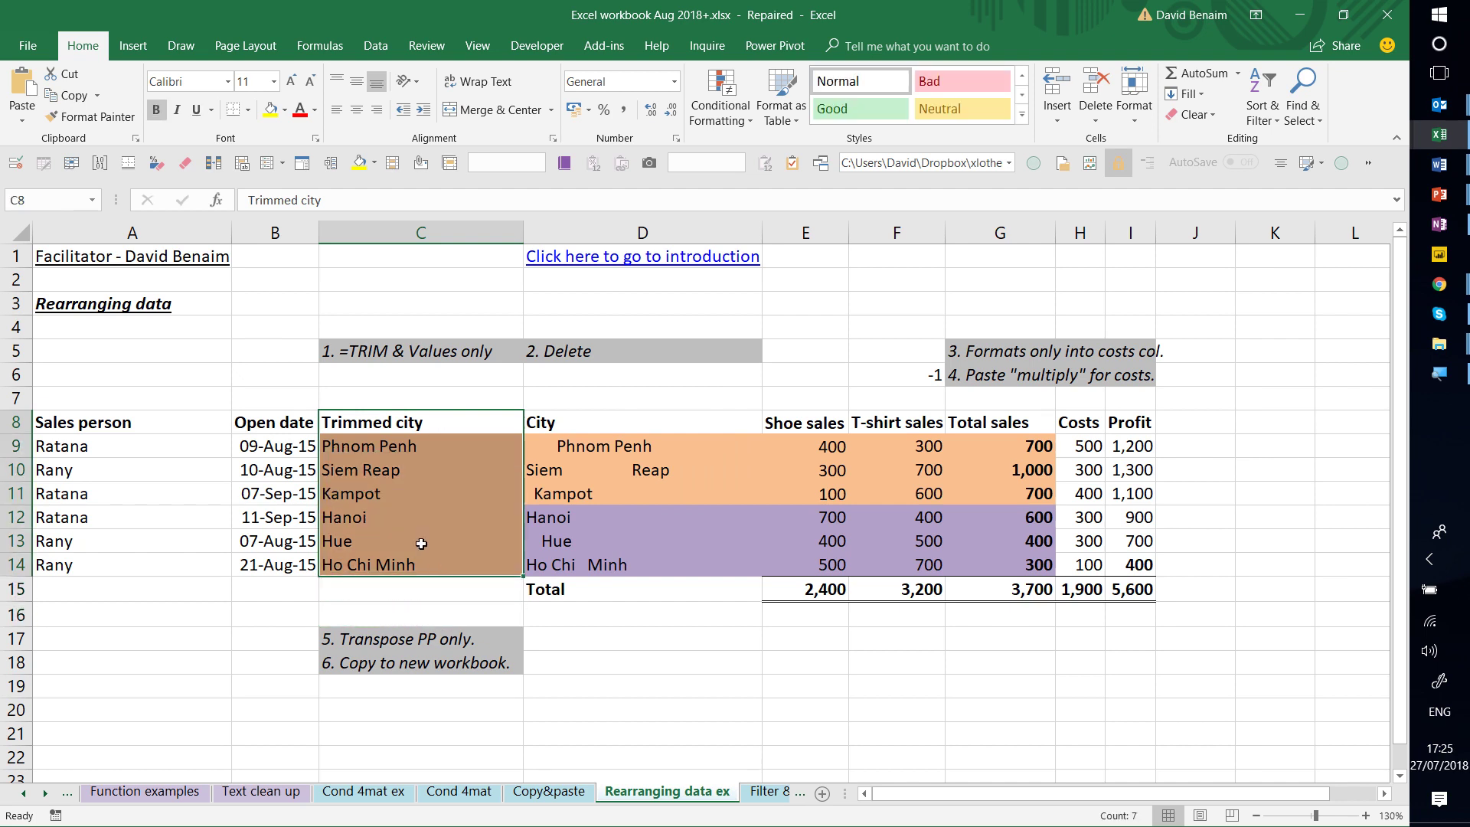
{"action": "key", "text": "ctrl+c"}
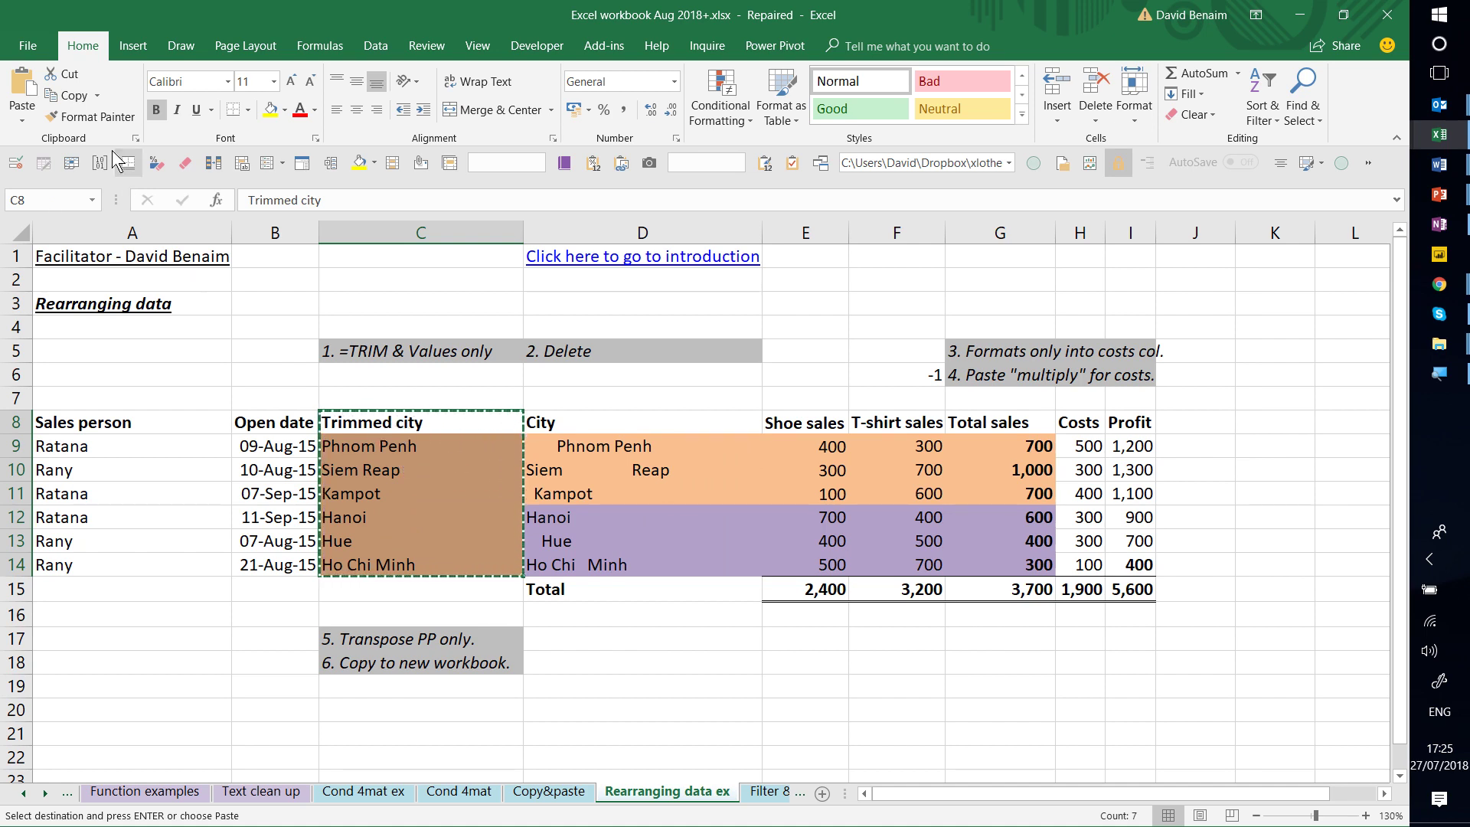
{"action": "left_click", "coordinate": [29, 118]}
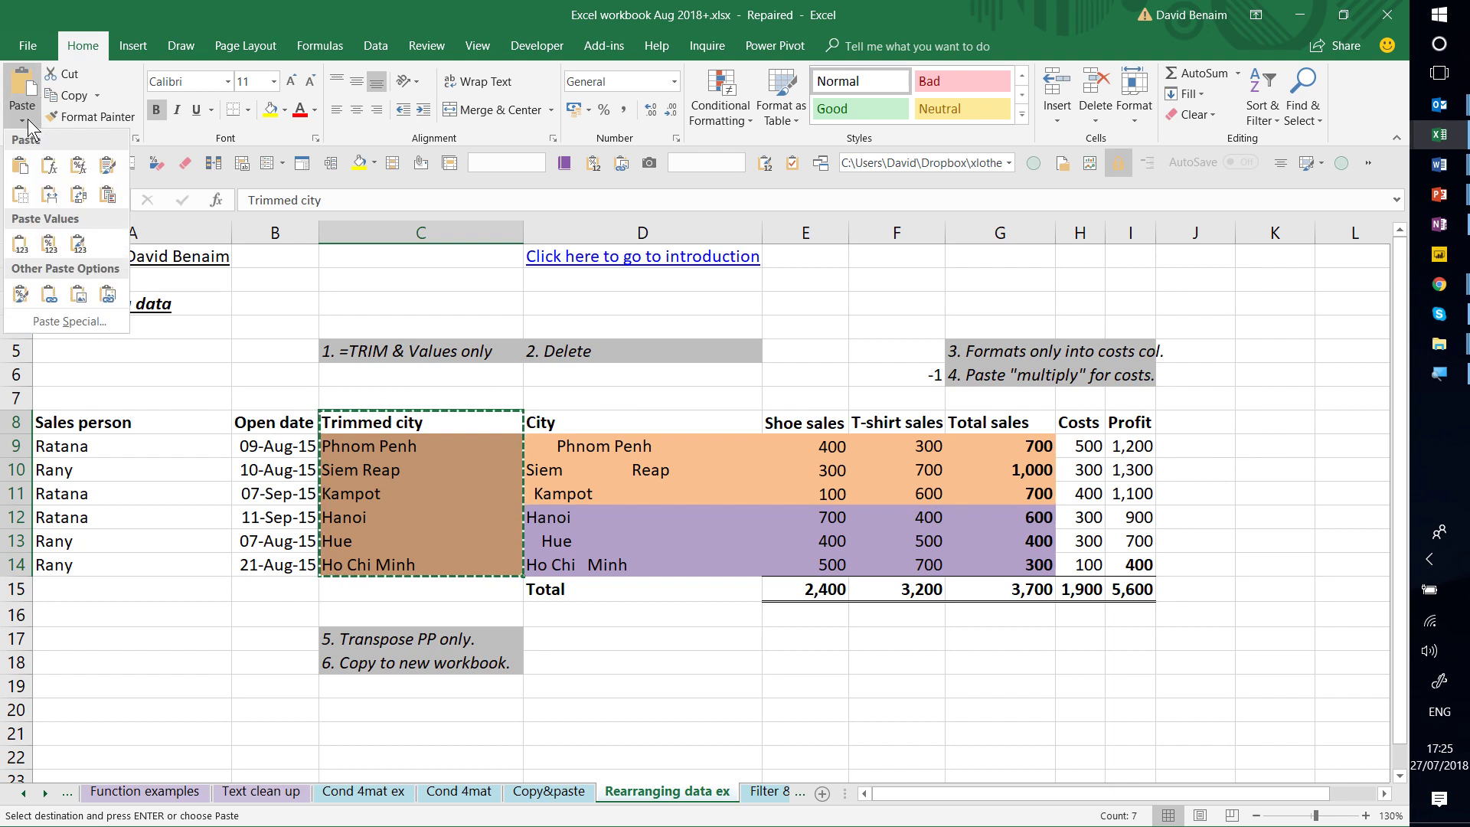
{"action": "left_click", "coordinate": [51, 318]}
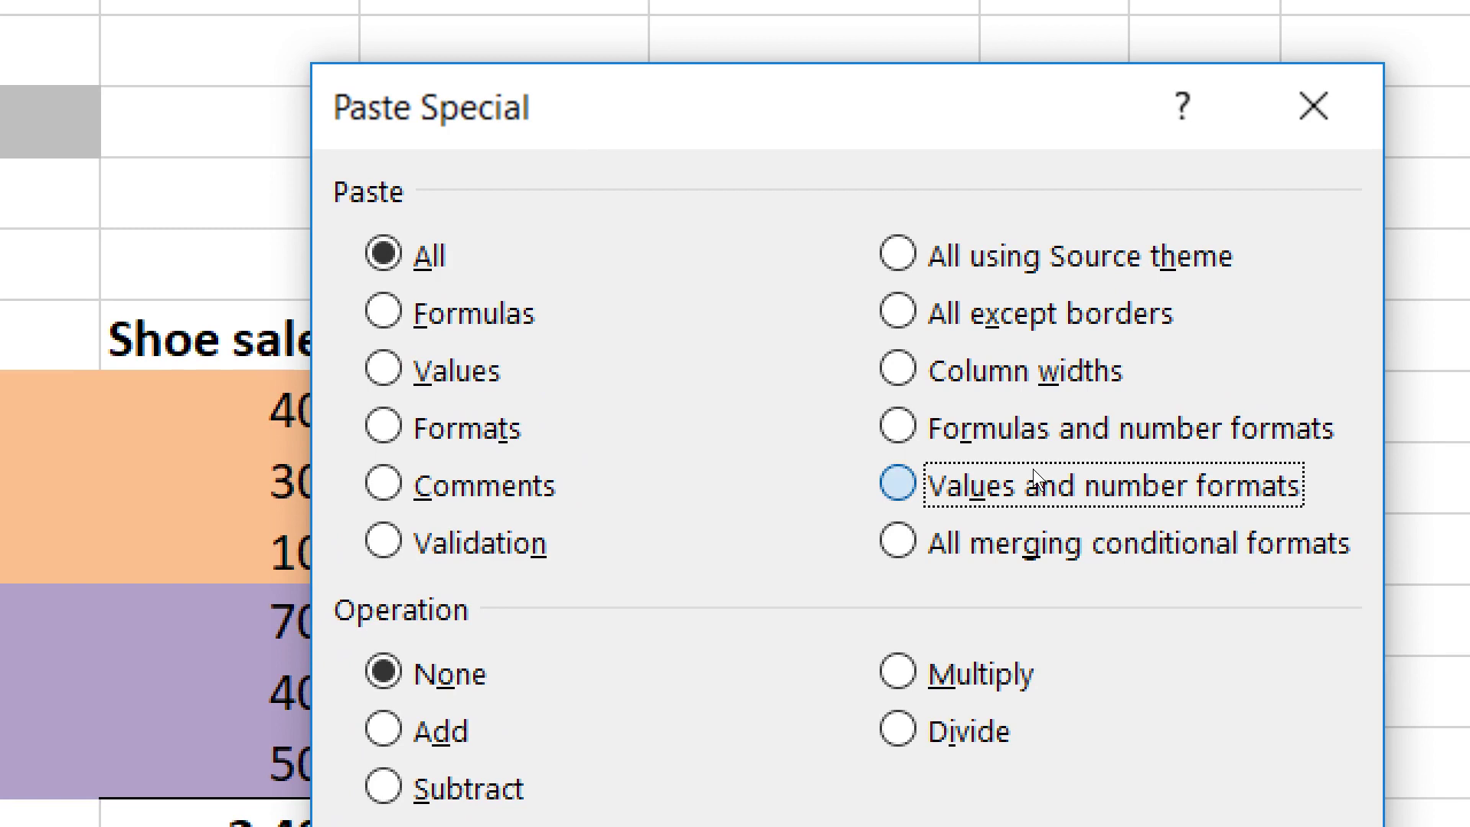
{"action": "left_click", "coordinate": [1139, 654]}
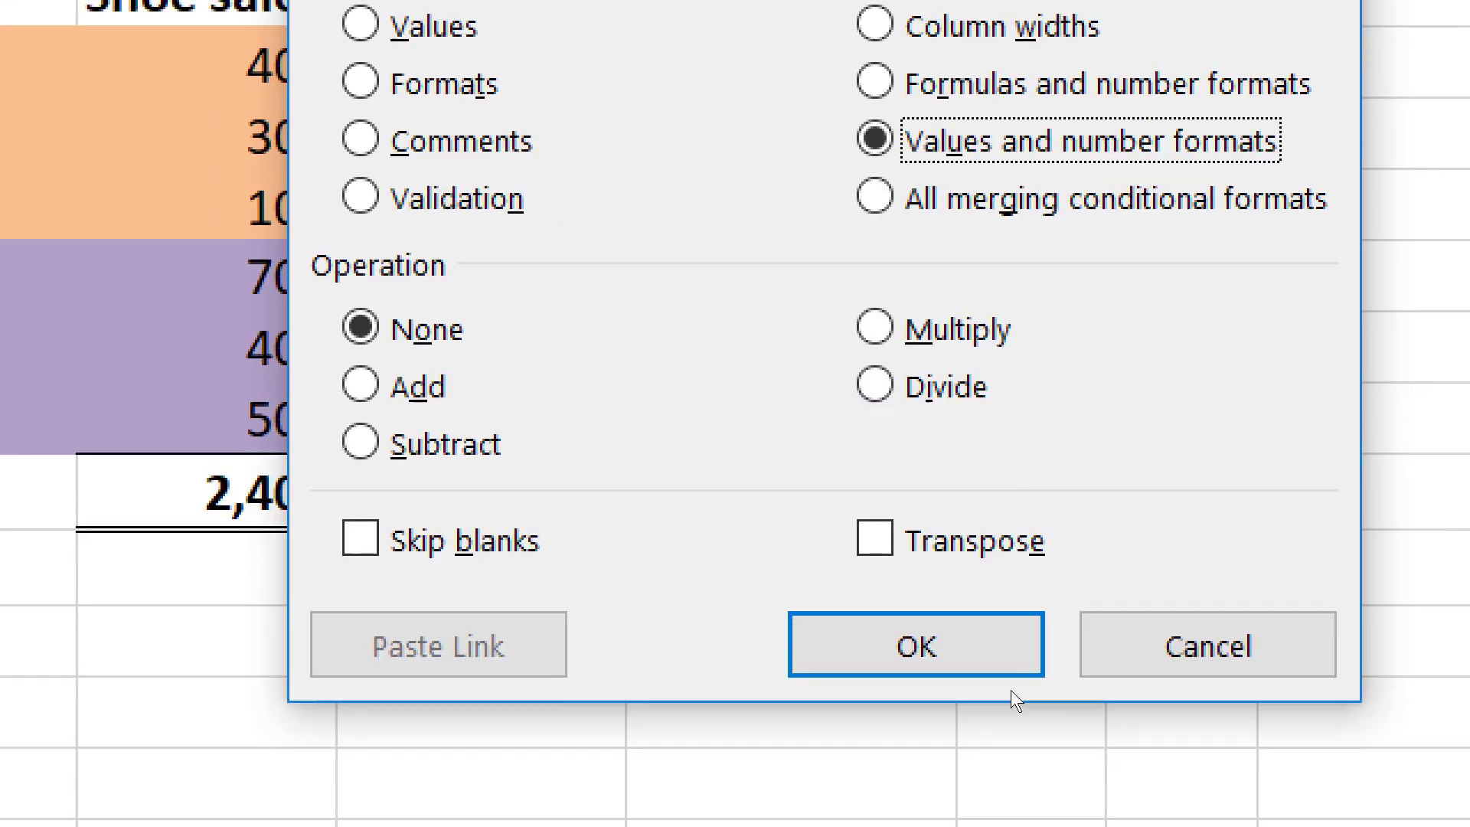
{"action": "left_click", "coordinate": [999, 791]}
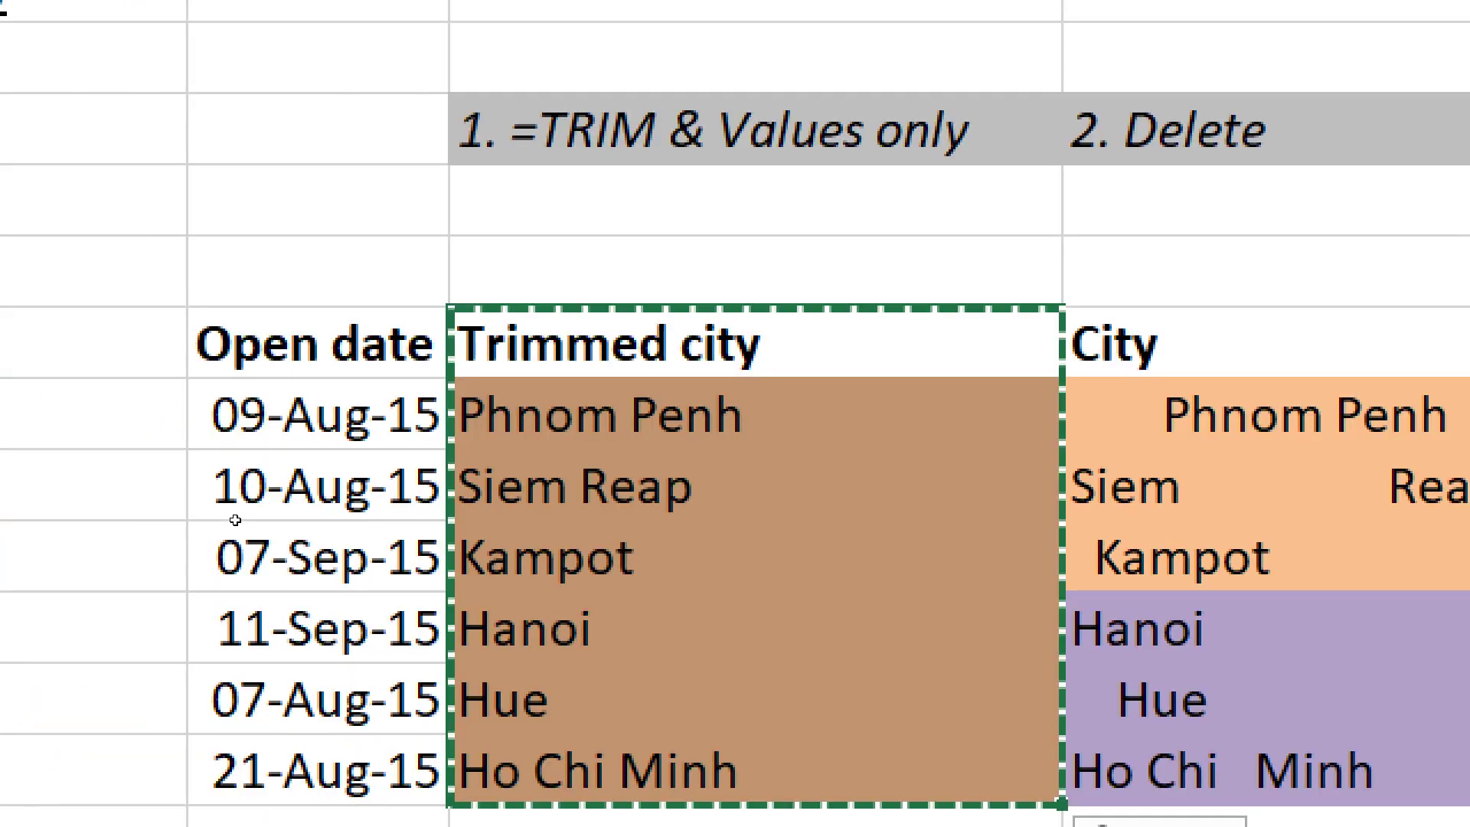
- Check that the trimmed cities hold plain text and delete the original City column D
{"action": "left_click", "coordinate": [467, 490]}
{"action": "left_click", "coordinate": [735, 560]}
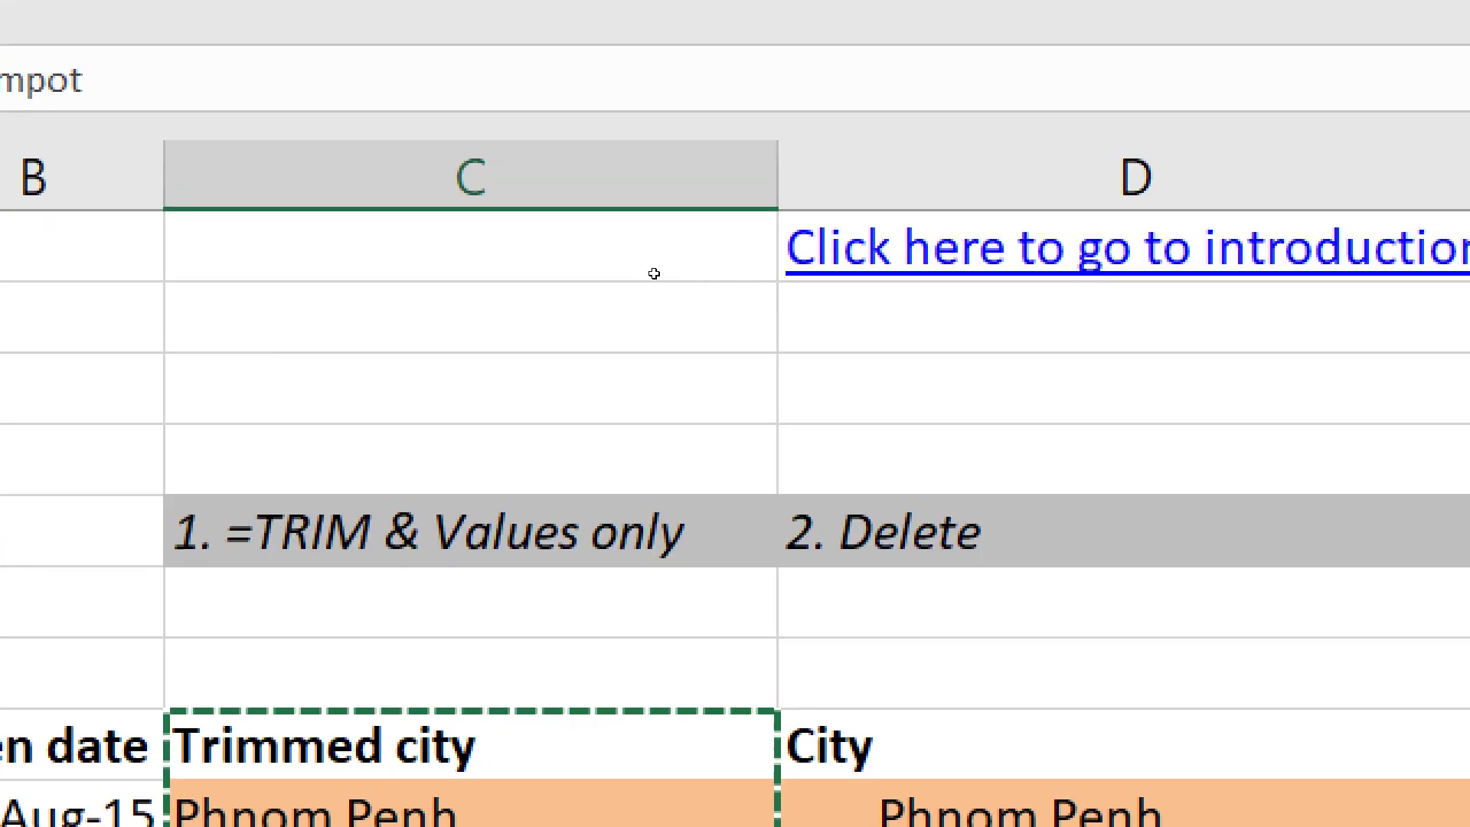
{"action": "right_click", "coordinate": [1050, 177]}
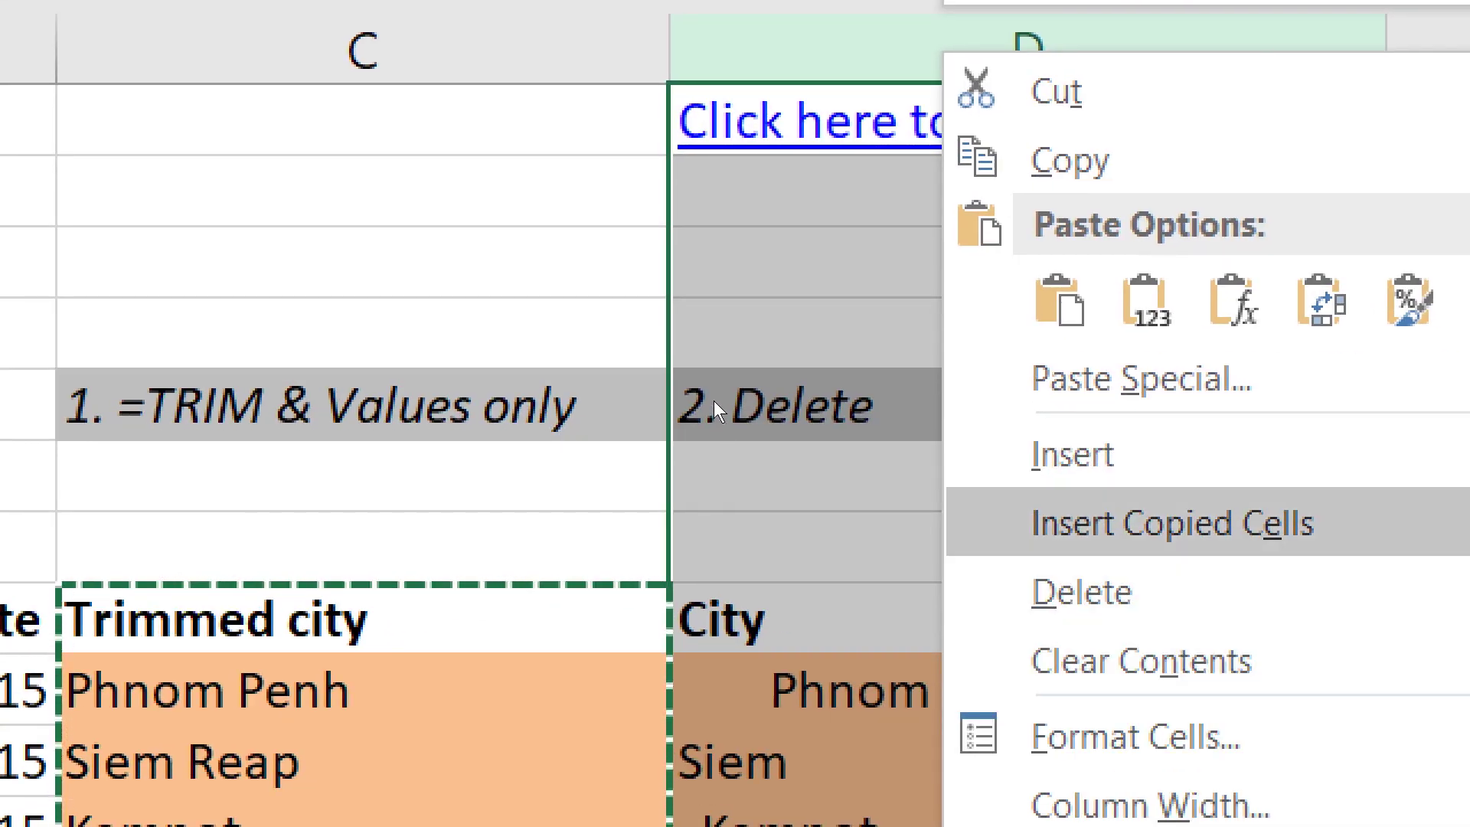
{"action": "left_click", "coordinate": [1081, 590]}
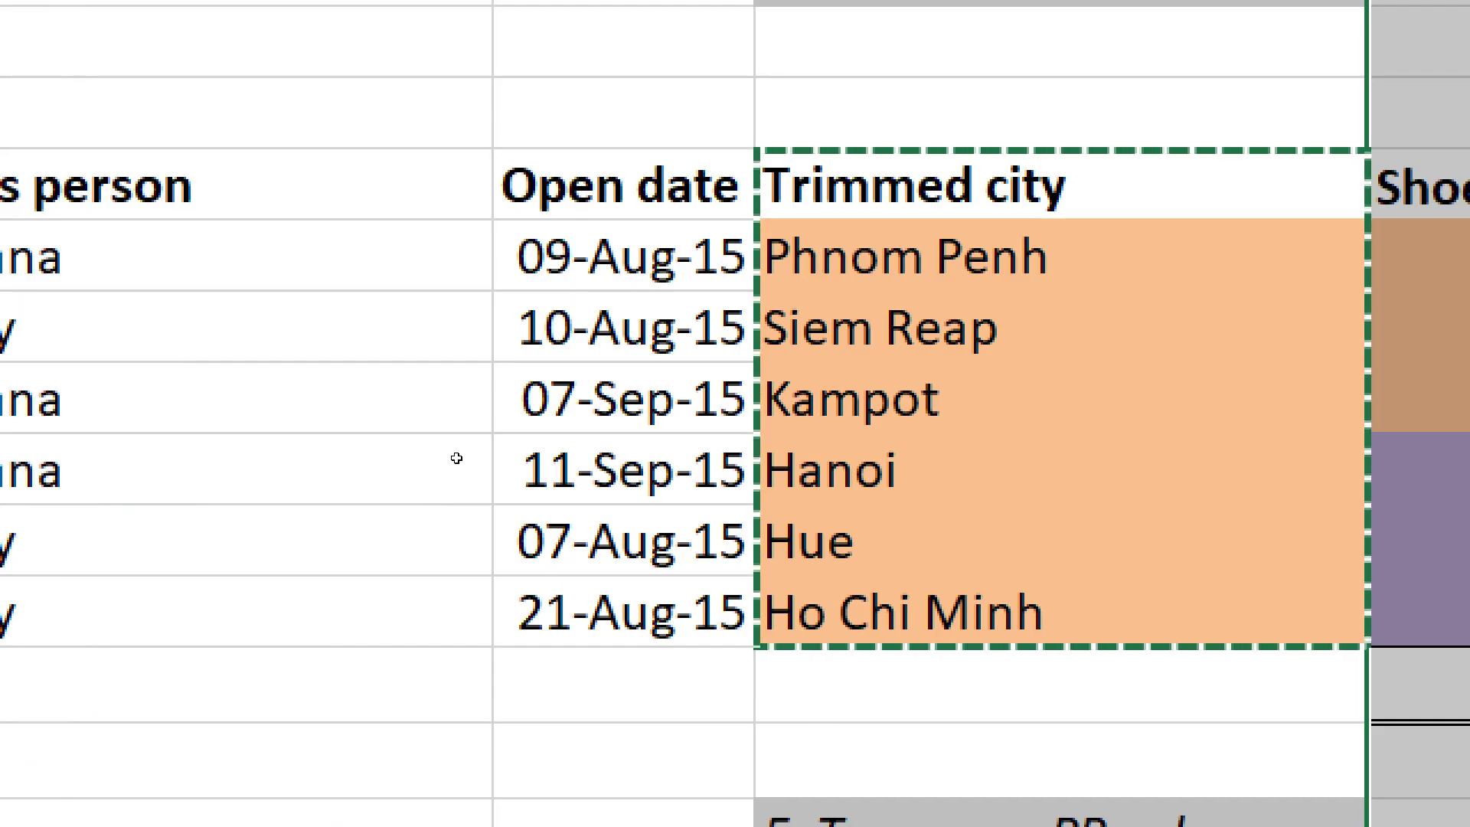
- Clear the copy selection and review the cell contents down the Trimmed city column
{"action": "left_click", "coordinate": [1071, 256]}
{"action": "left_click", "coordinate": [1072, 468]}
{"action": "key", "text": "Escape"}
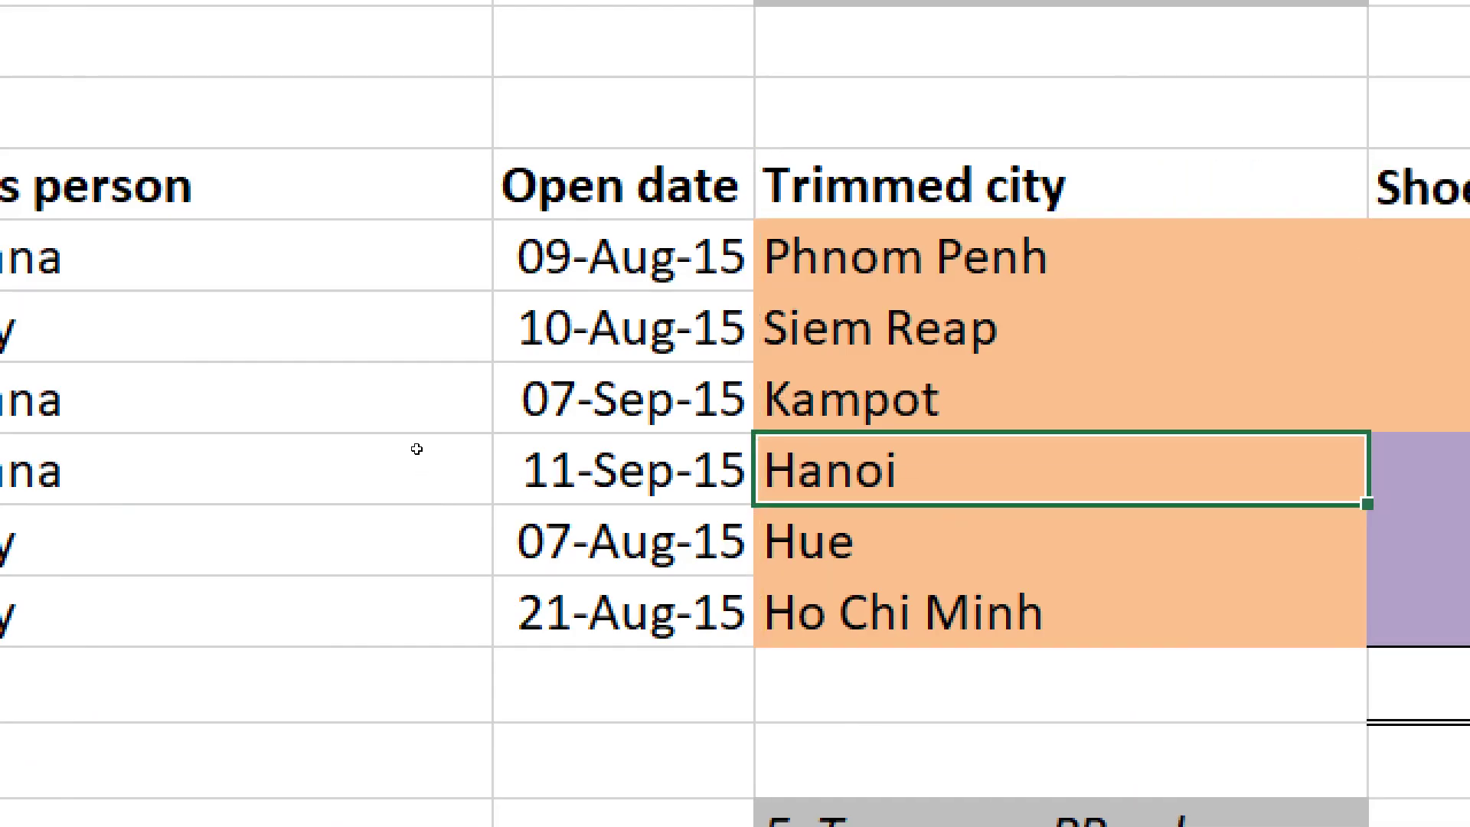
{"action": "key", "text": "Up"}
{"action": "key", "text": "Up"}
{"action": "key", "text": "Up"}
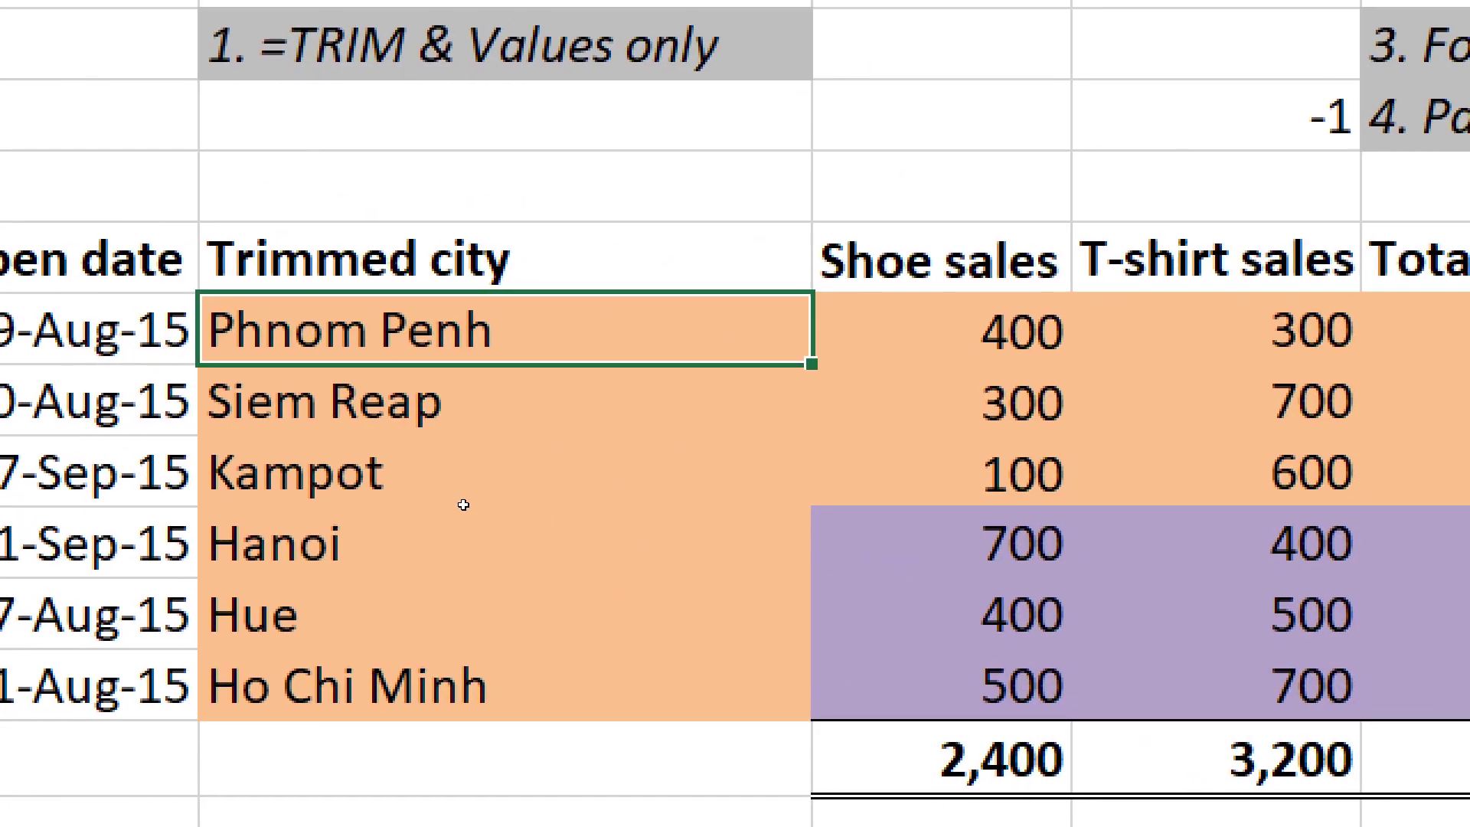
{"action": "key", "text": "Down"}
{"action": "key", "text": "Down"}
{"action": "key", "text": "Down"}
{"action": "key", "text": "Down"}
{"action": "key", "text": "Down"}
{"action": "key", "text": "Up"}
{"action": "key", "text": "Up"}
{"action": "key", "text": "Up"}
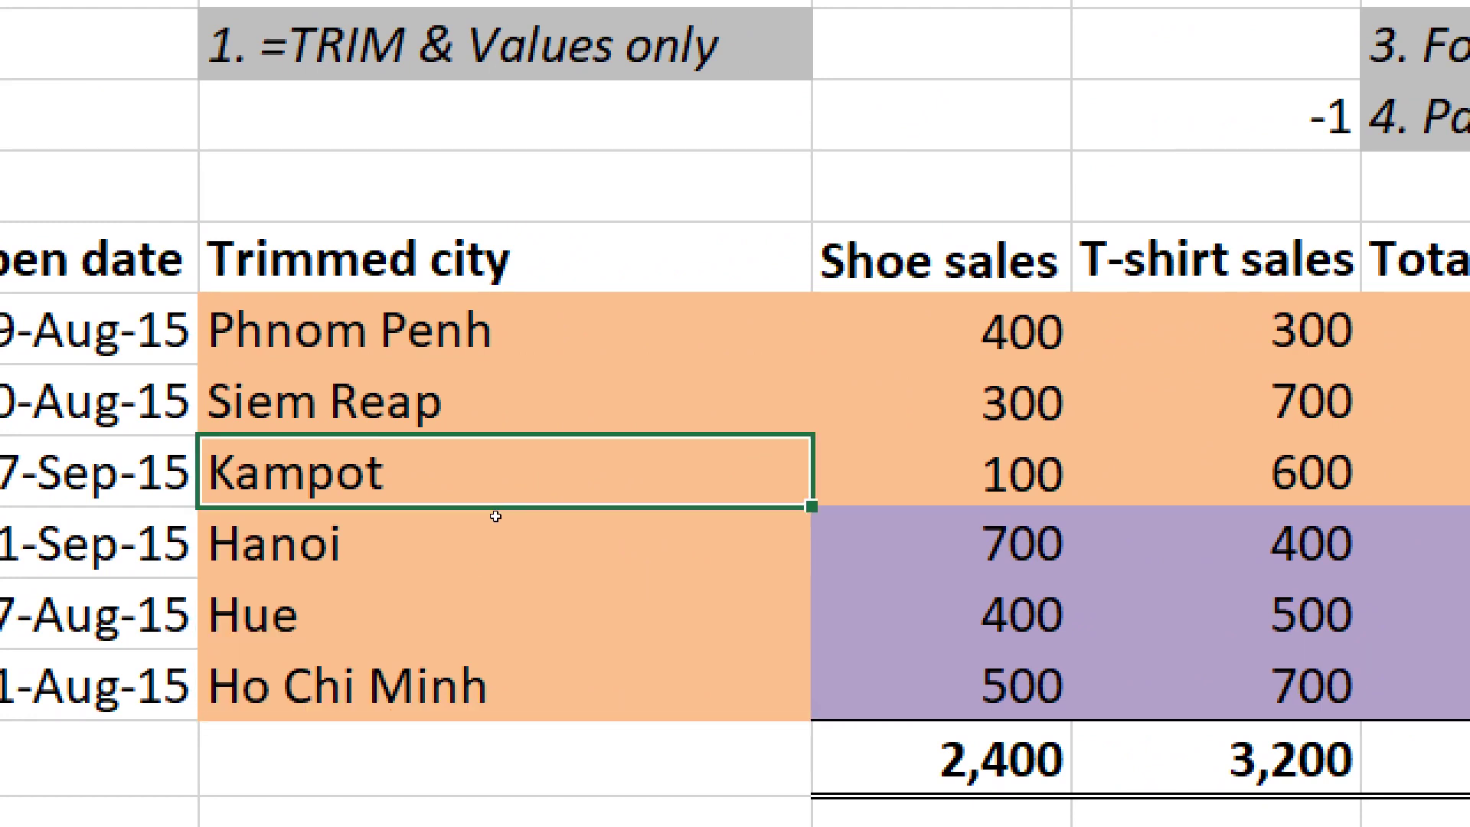
- Copy the shoe sales figures D9:D14 and enter the note "Ctrl Alt V" in C7 above the Trimmed city header
{"action": "key", "text": "Down"}
{"action": "key", "text": "Down"}
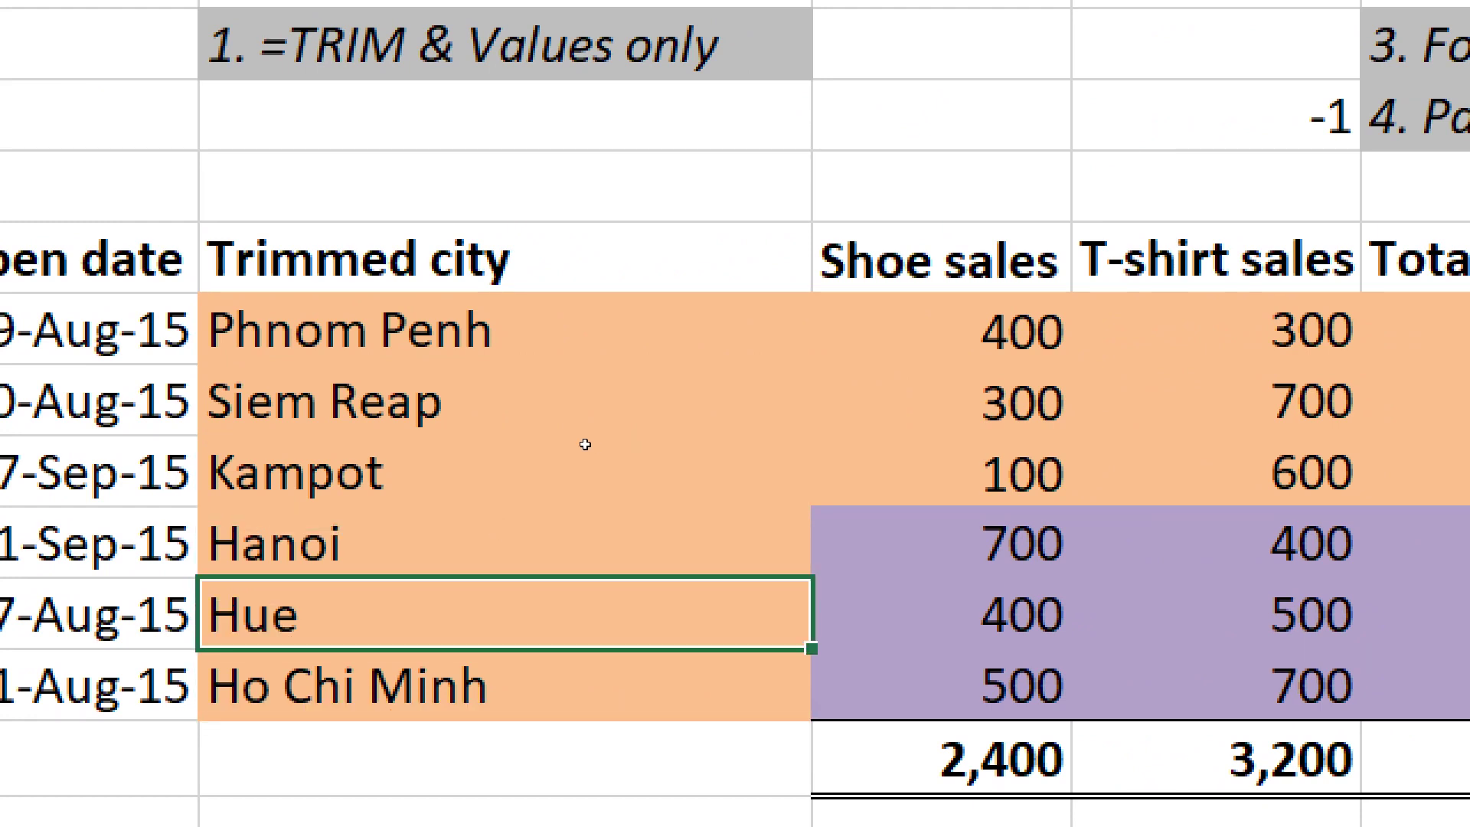
{"action": "left_click_drag", "start_coordinate": [942, 329], "coordinate": [941, 684]}
{"action": "key", "text": "ctrl+c"}
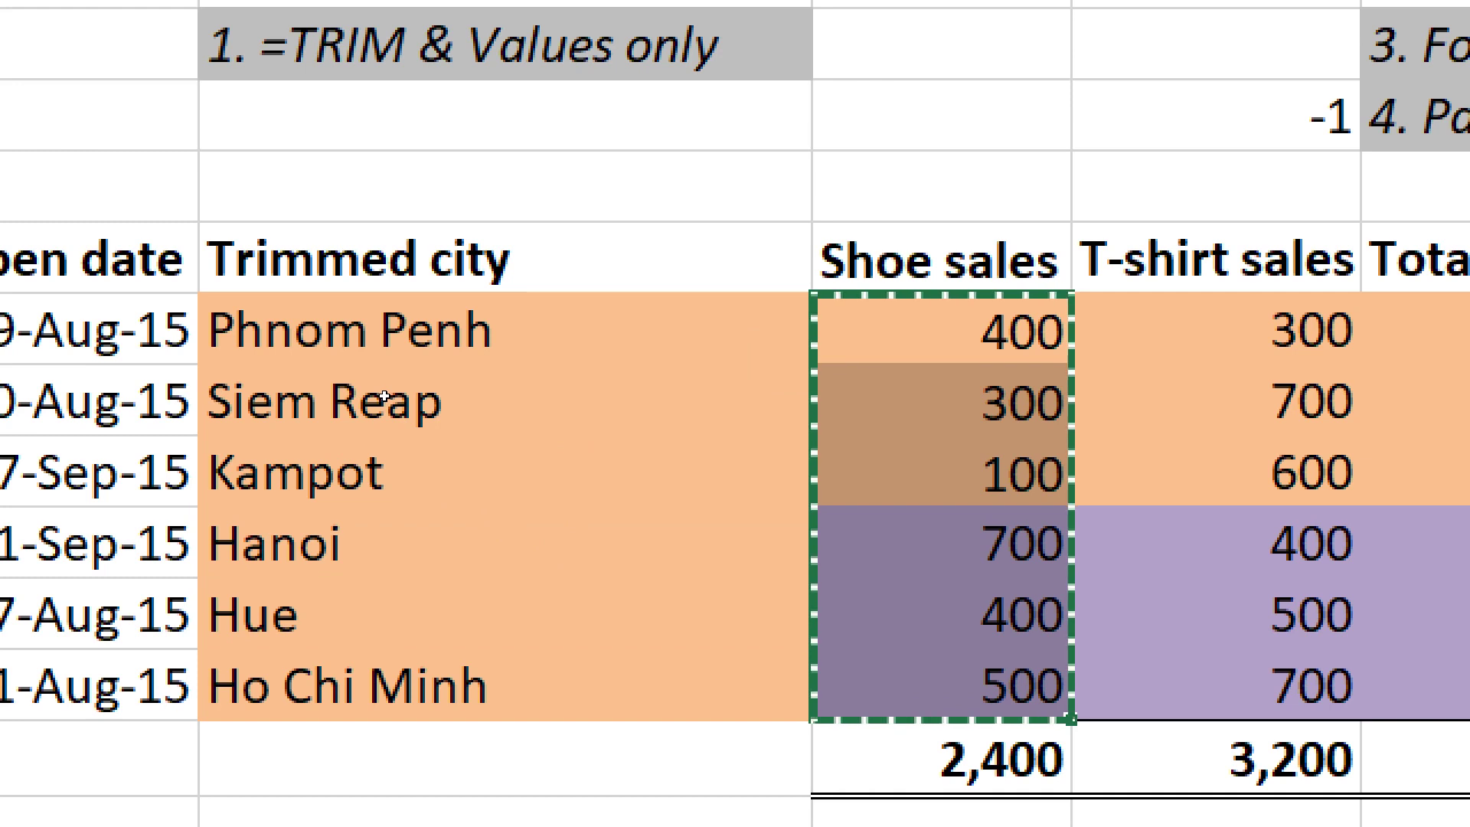
{"action": "key", "text": "Up"}
{"action": "key", "text": "Up"}
{"action": "key", "text": "Left"}
{"action": "type", "text": "Ctrl Alt V"}
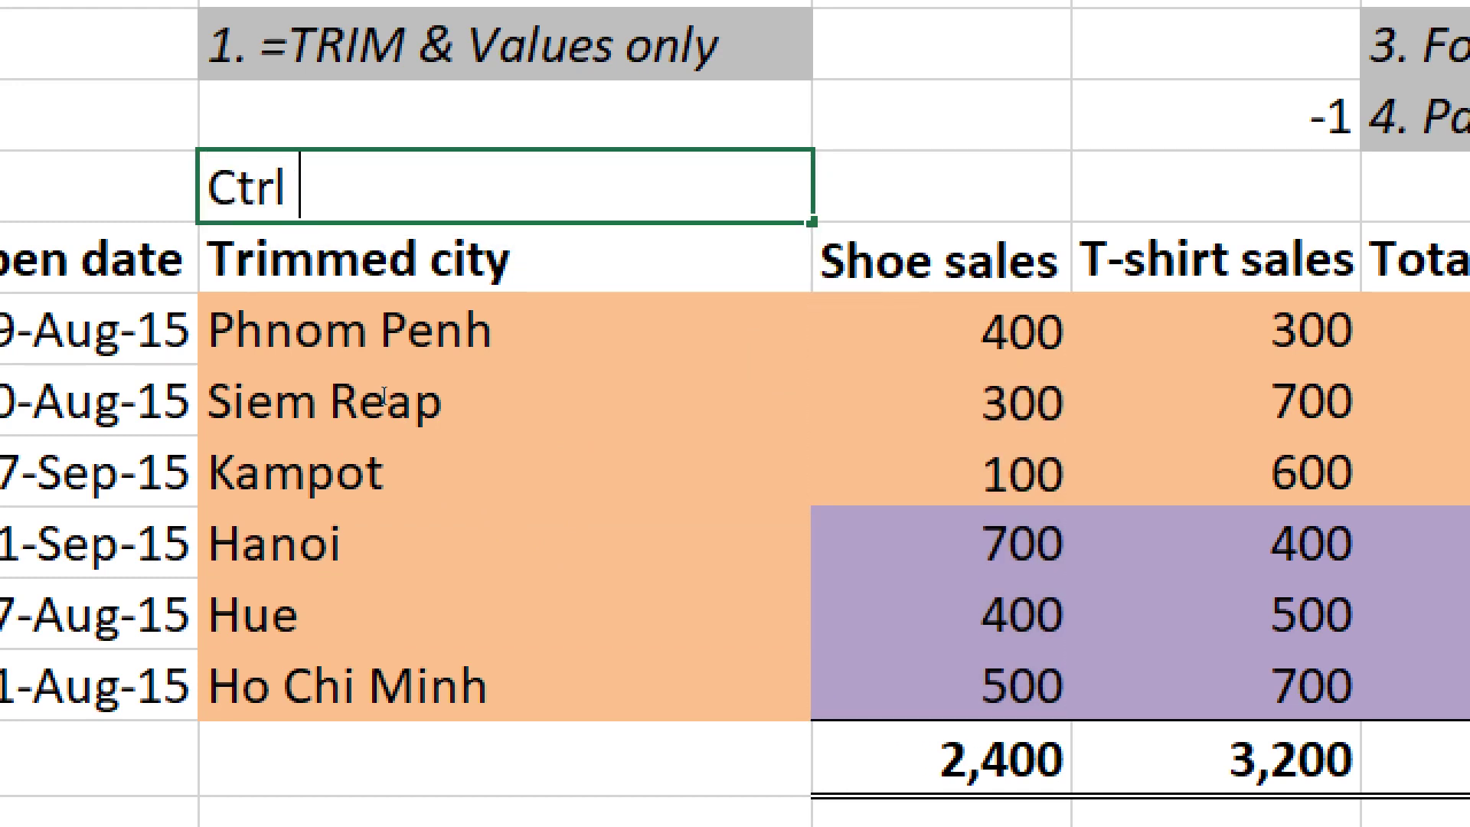
{"action": "key", "text": "Return"}
{"action": "key", "text": "Down"}
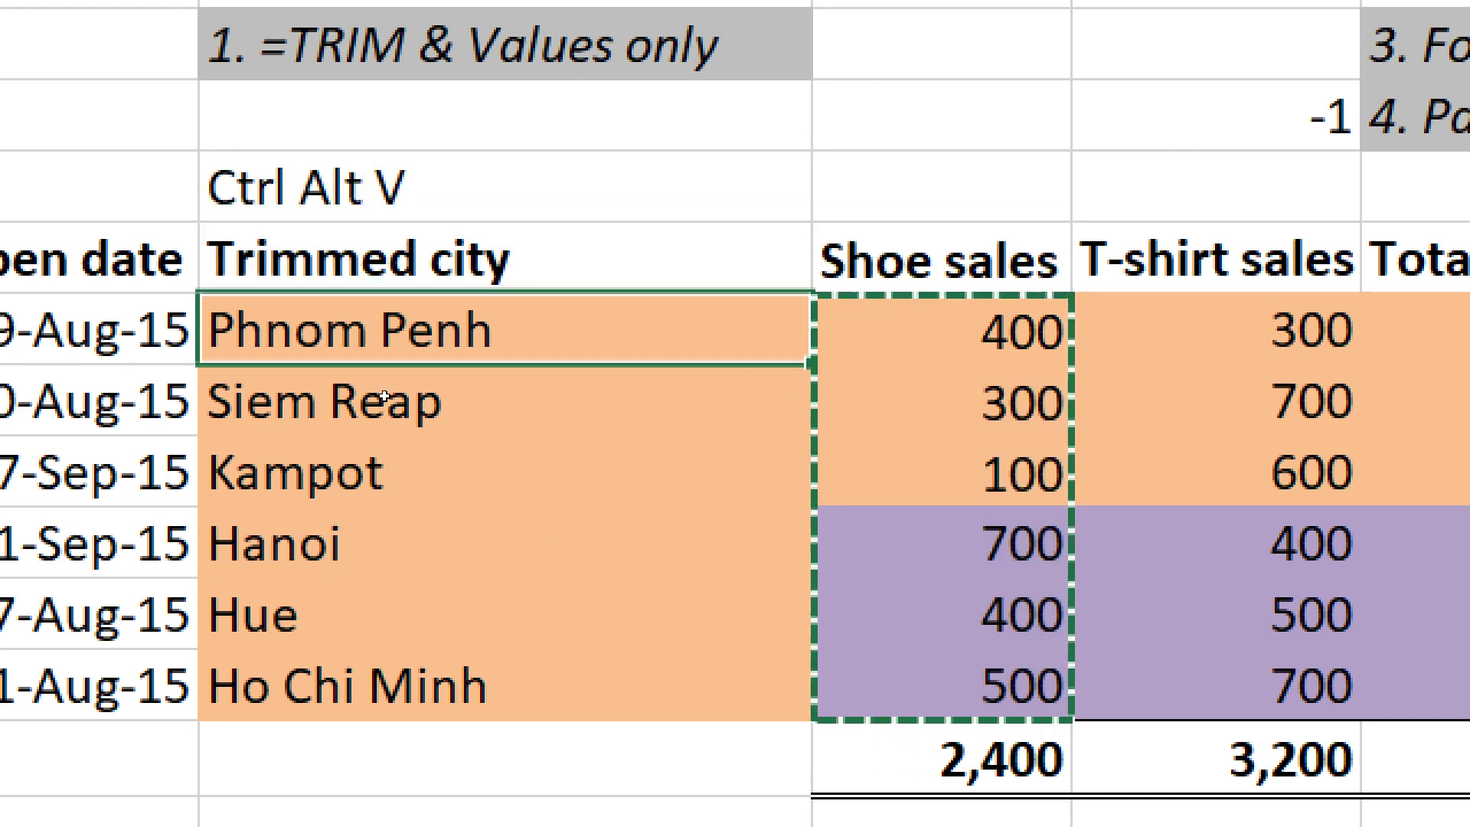
- Paste only the formats of the copied shoe sales cells onto the trimmed cities C9:C14, then clear the copy selection
{"action": "key", "text": "ctrl+shift+Down"}
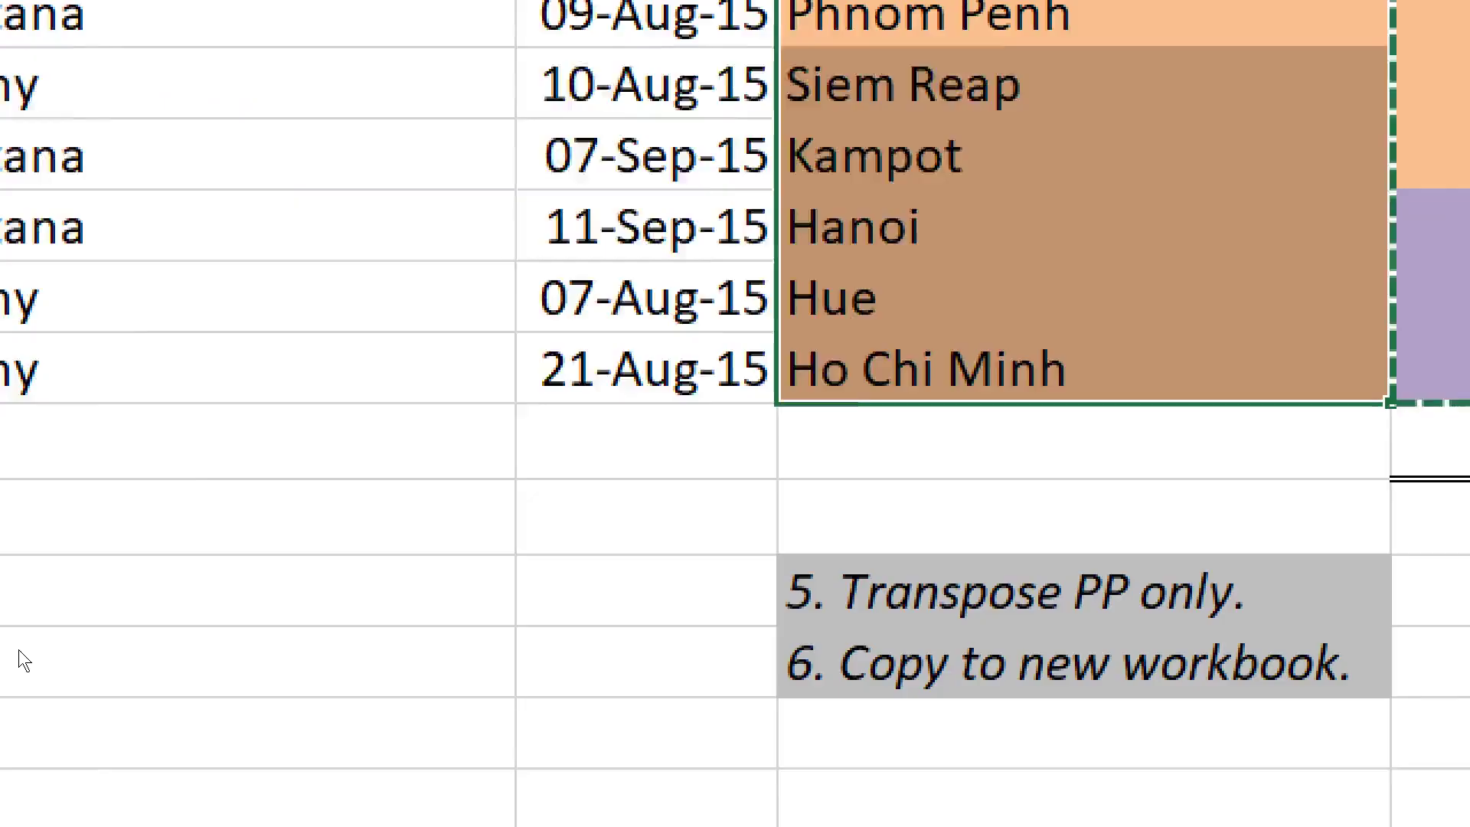
{"action": "key", "text": "ctrl+alt+v"}
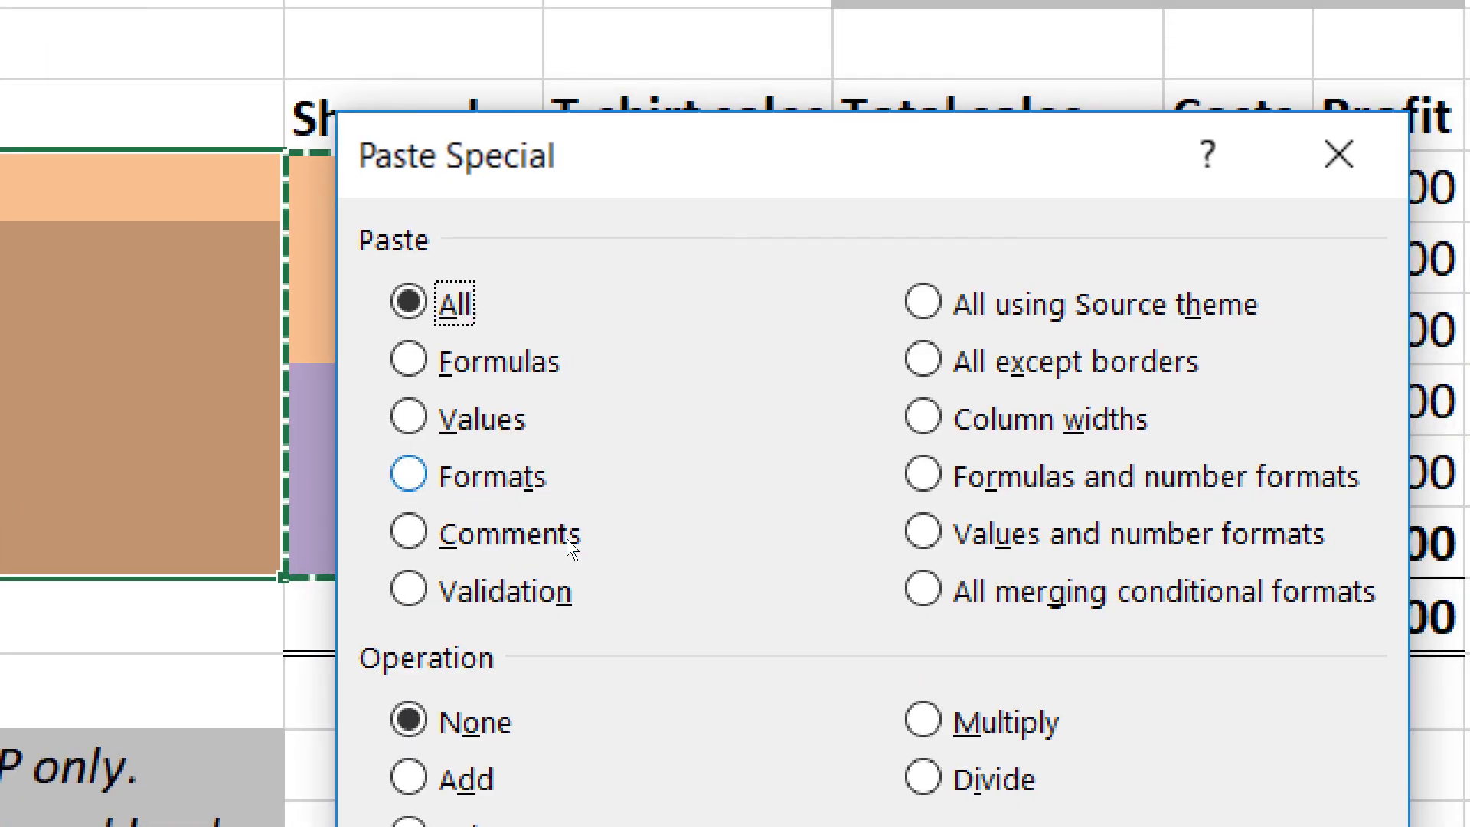
{"action": "key", "text": "t"}
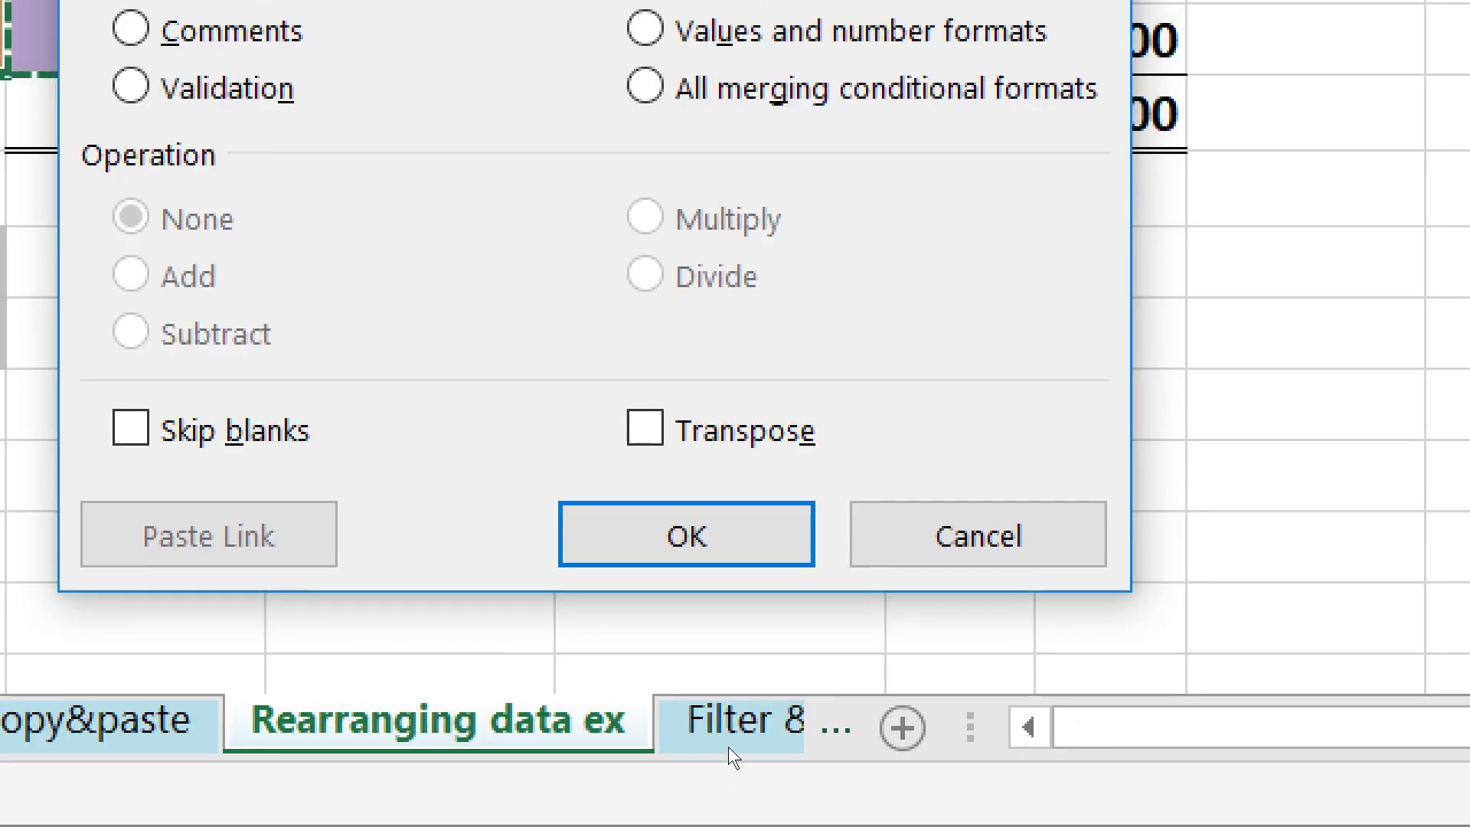
{"action": "key", "text": "Return"}
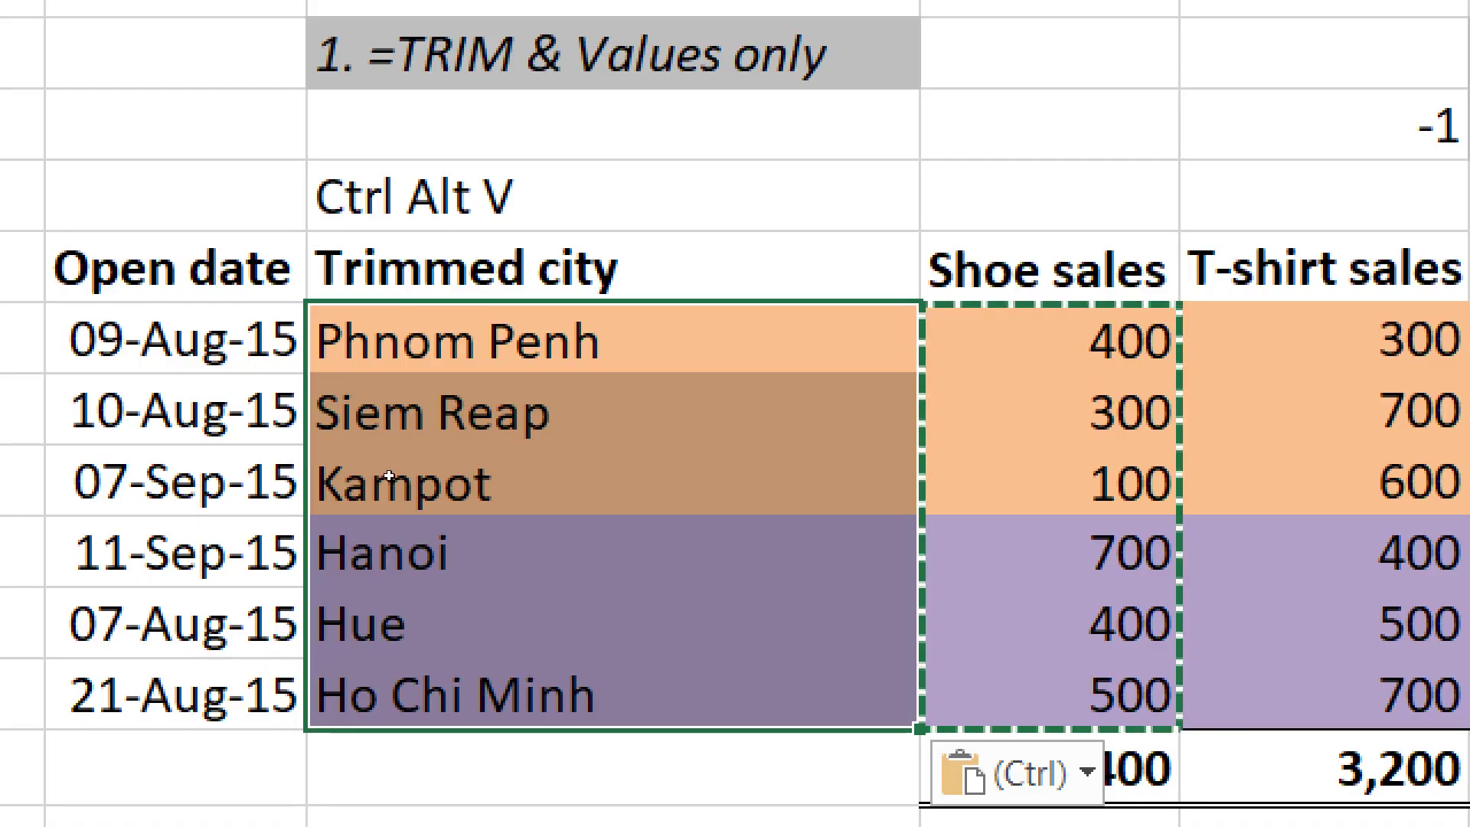
{"action": "key", "text": "Down"}
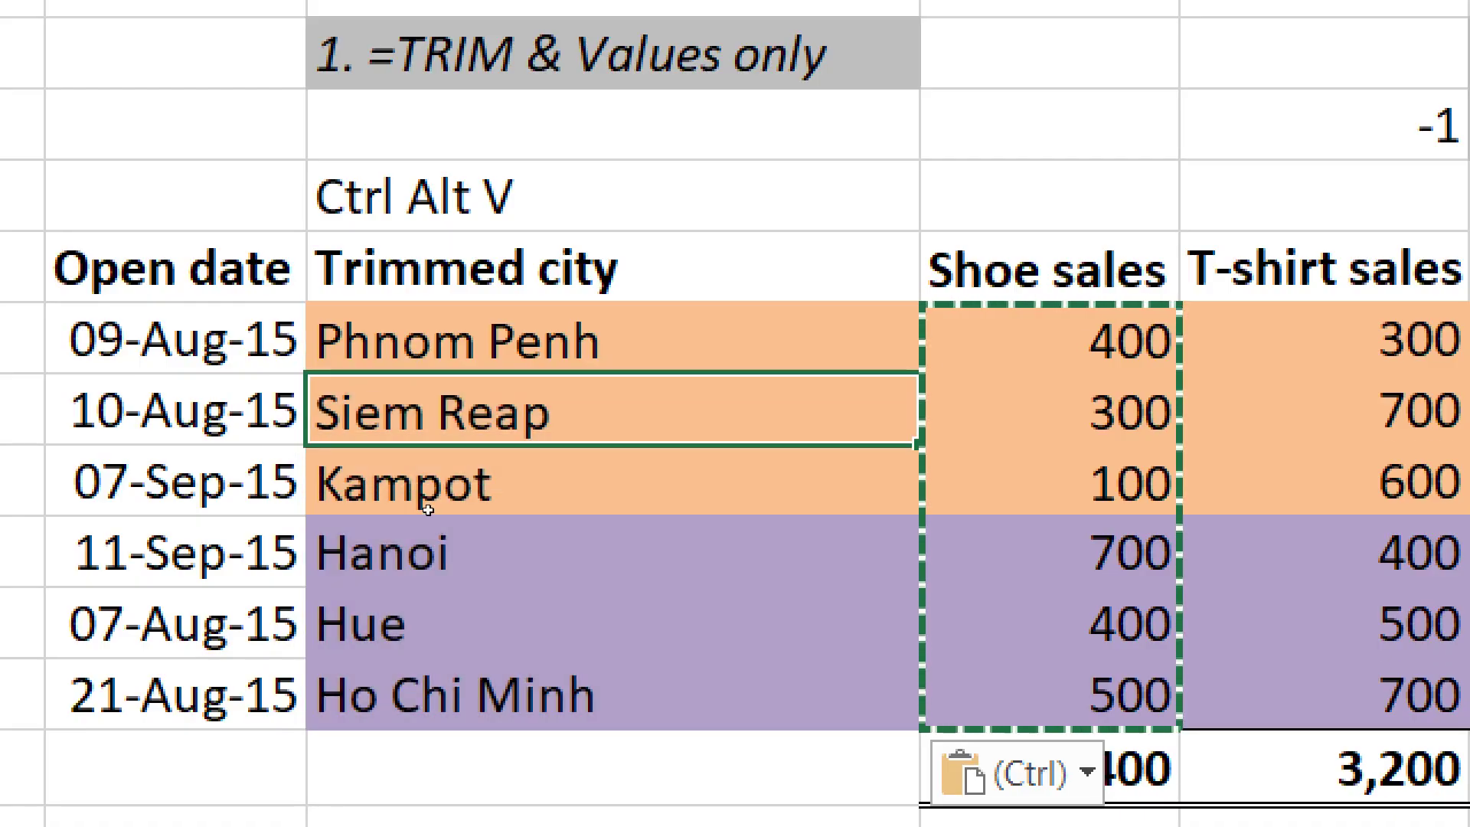
{"action": "key", "text": "Escape"}
- Apply the formatting of D9:D14 with Format Painter to the sales persons A9:A14 and the costs and profit cells G9:H14
{"action": "key", "text": "Up"}
{"action": "key", "text": "Right"}
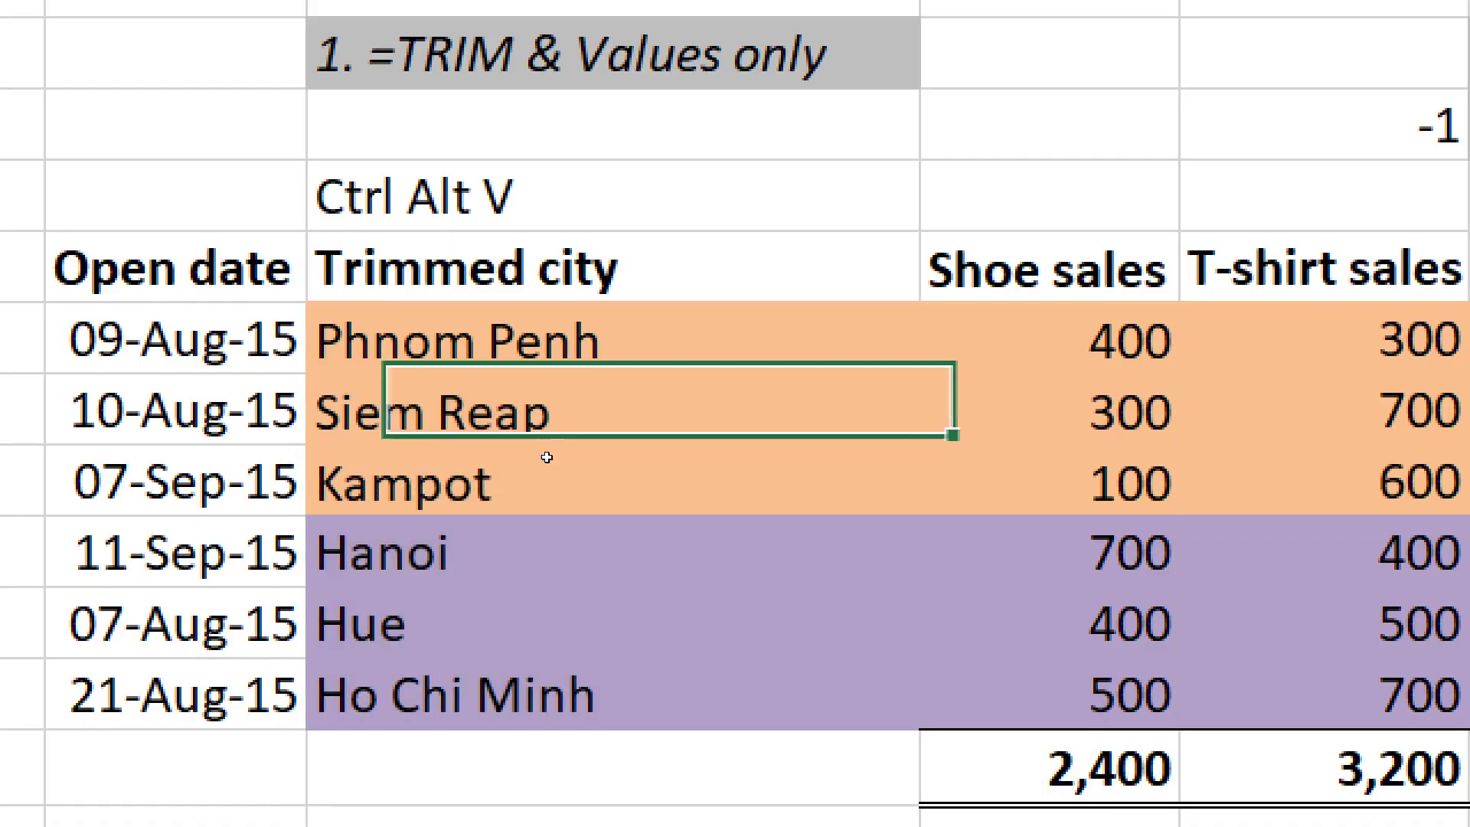
{"action": "key", "text": "shift+Down"}
{"action": "key", "text": "shift+Down"}
{"action": "key", "text": "shift+Down"}
{"action": "key", "text": "shift+Down"}
{"action": "key", "text": "shift+Down"}
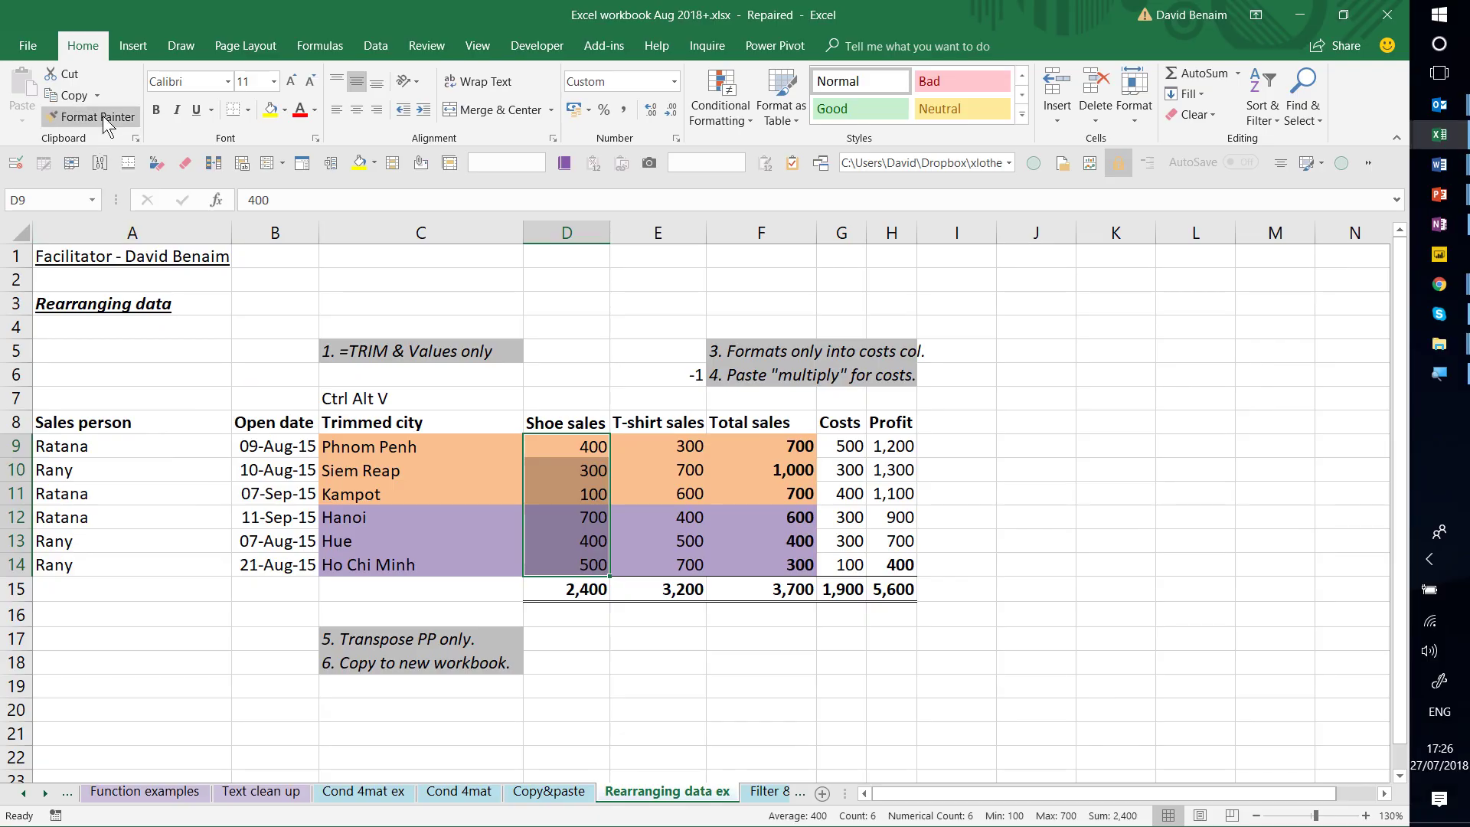
{"action": "left_click", "coordinate": [102, 116]}
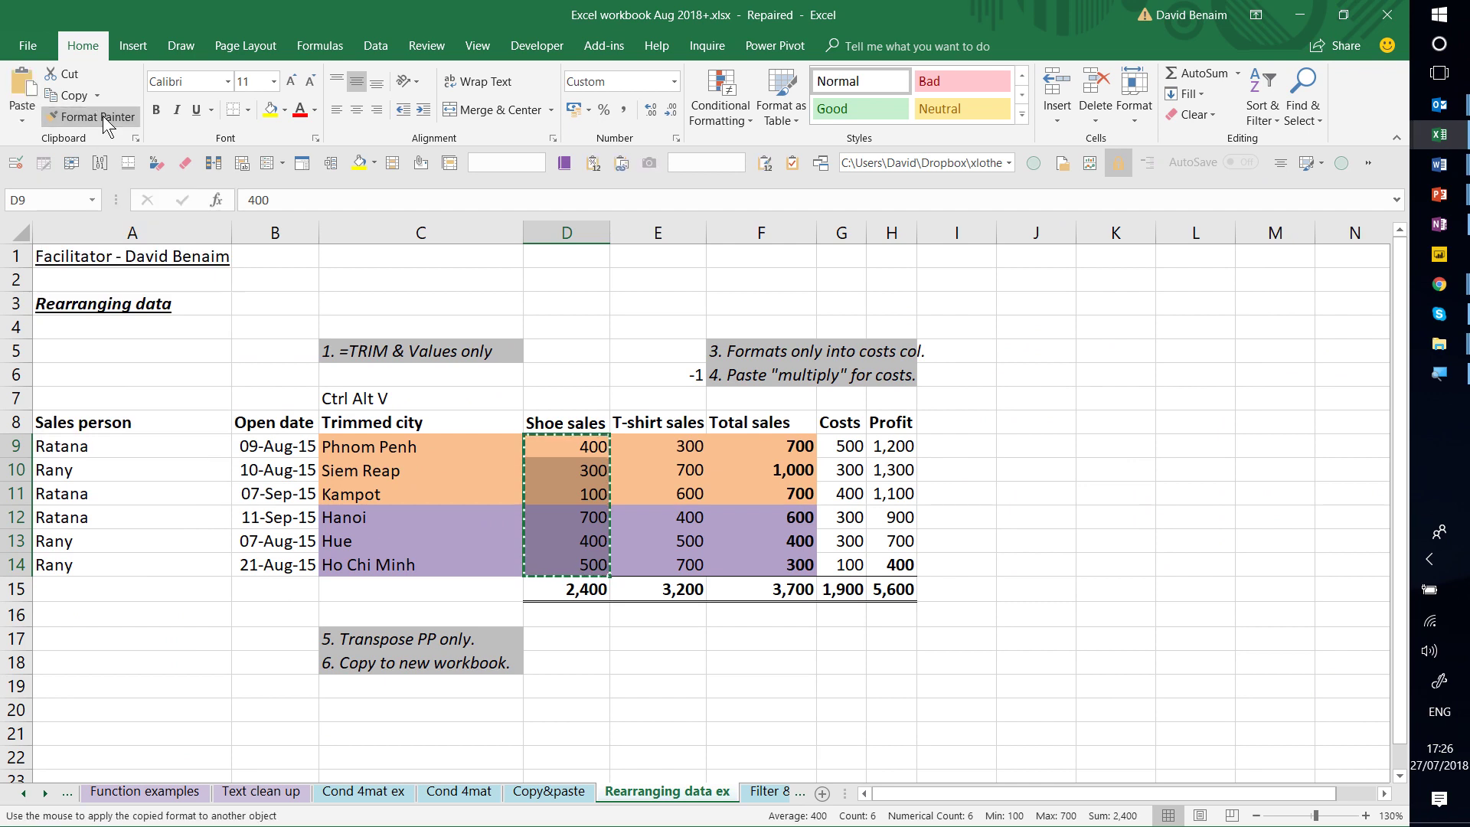
{"action": "left_click", "coordinate": [114, 444]}
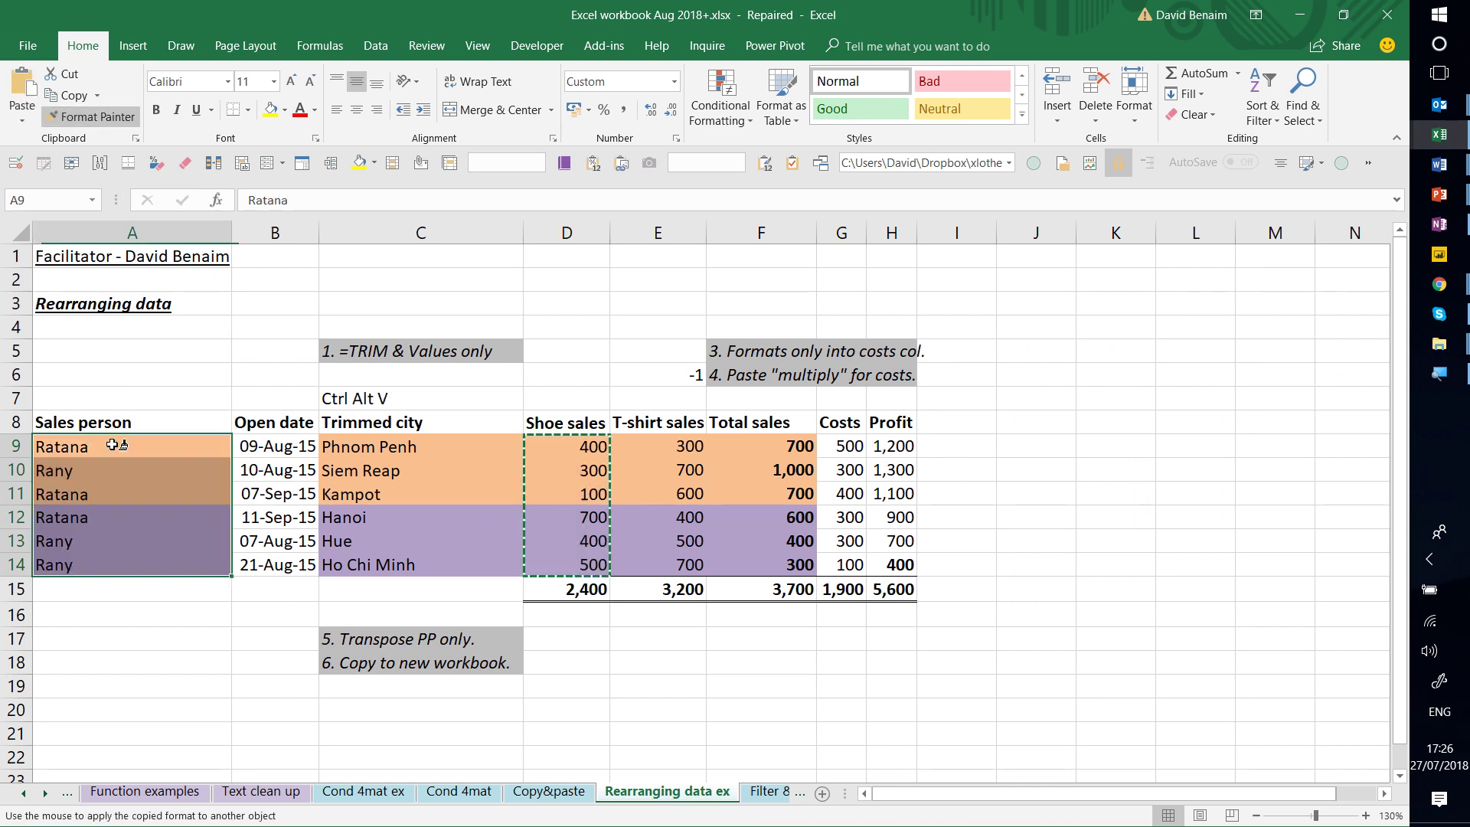
{"action": "mouse_move", "coordinate": [843, 447]}
{"action": "left_mouse_down"}
{"action": "mouse_move", "coordinate": [892, 452]}
{"action": "mouse_move", "coordinate": [896, 567]}
{"action": "left_mouse_up"}
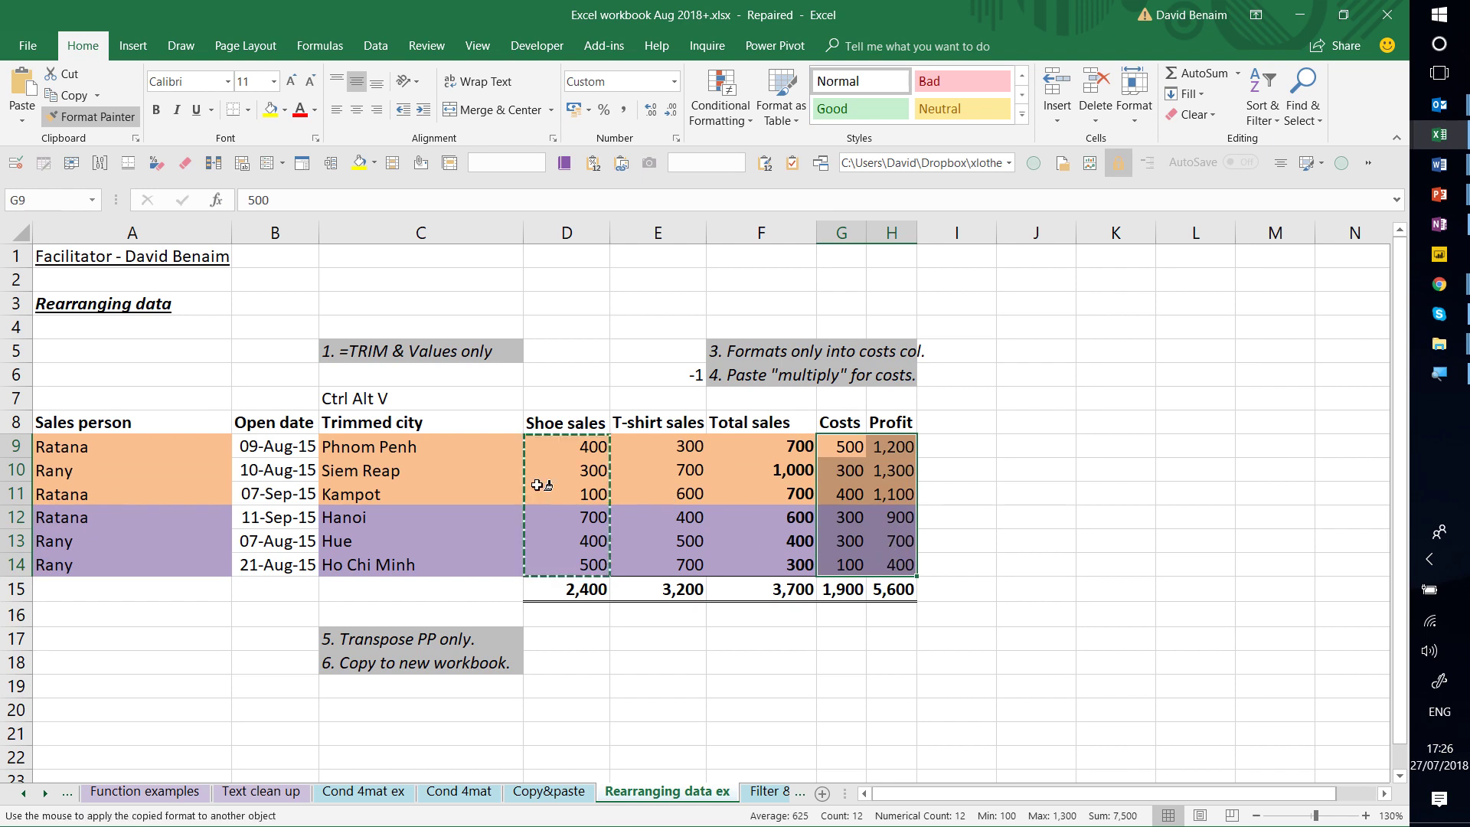
- Try painting the shoe sales formatting onto the open dates B9:B14, undo it and leave Format Painter
{"action": "left_click", "coordinate": [265, 447]}
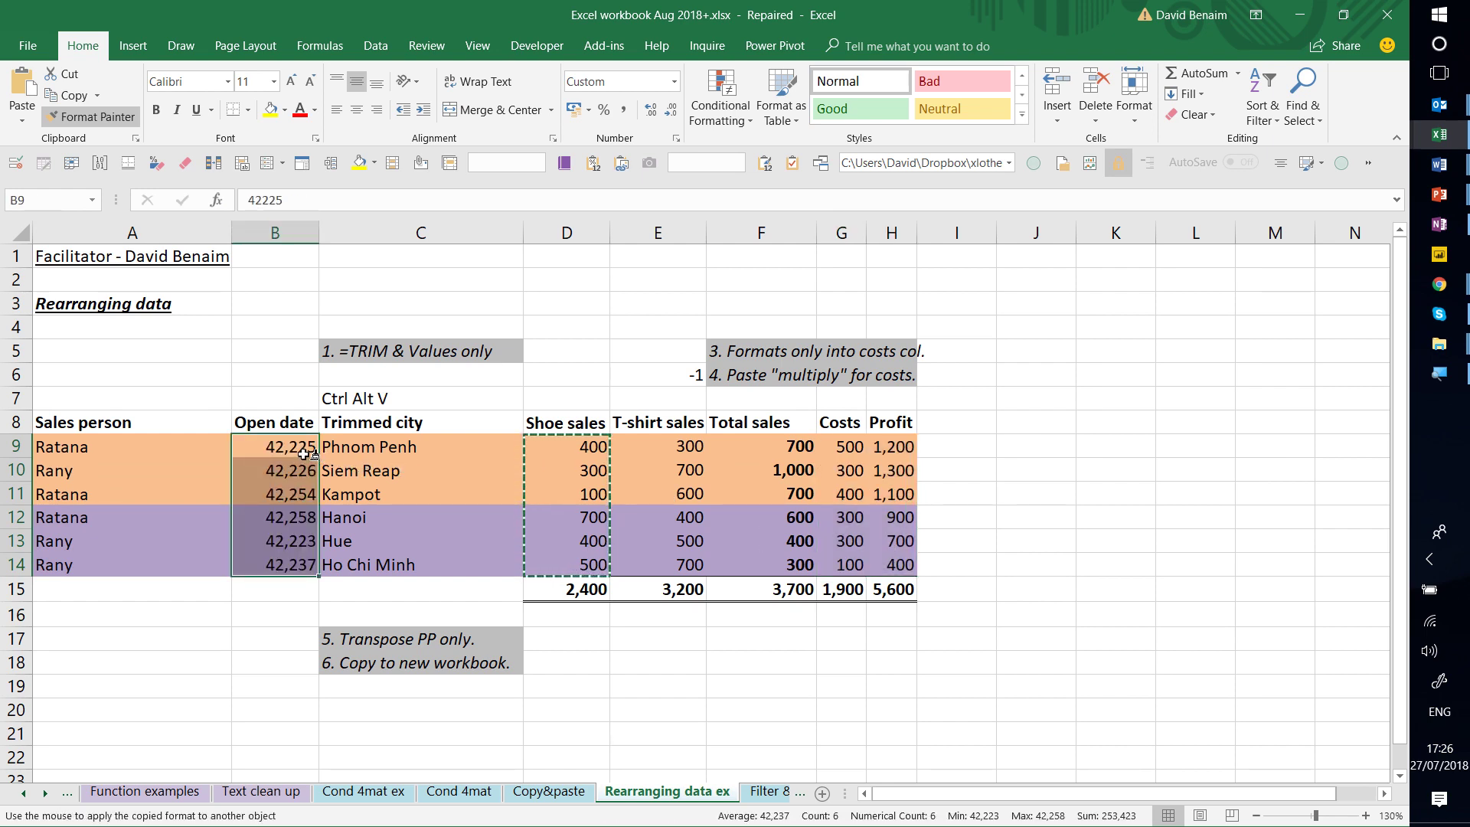
{"action": "key", "text": "ctrl+z"}
{"action": "key", "text": "Escape"}
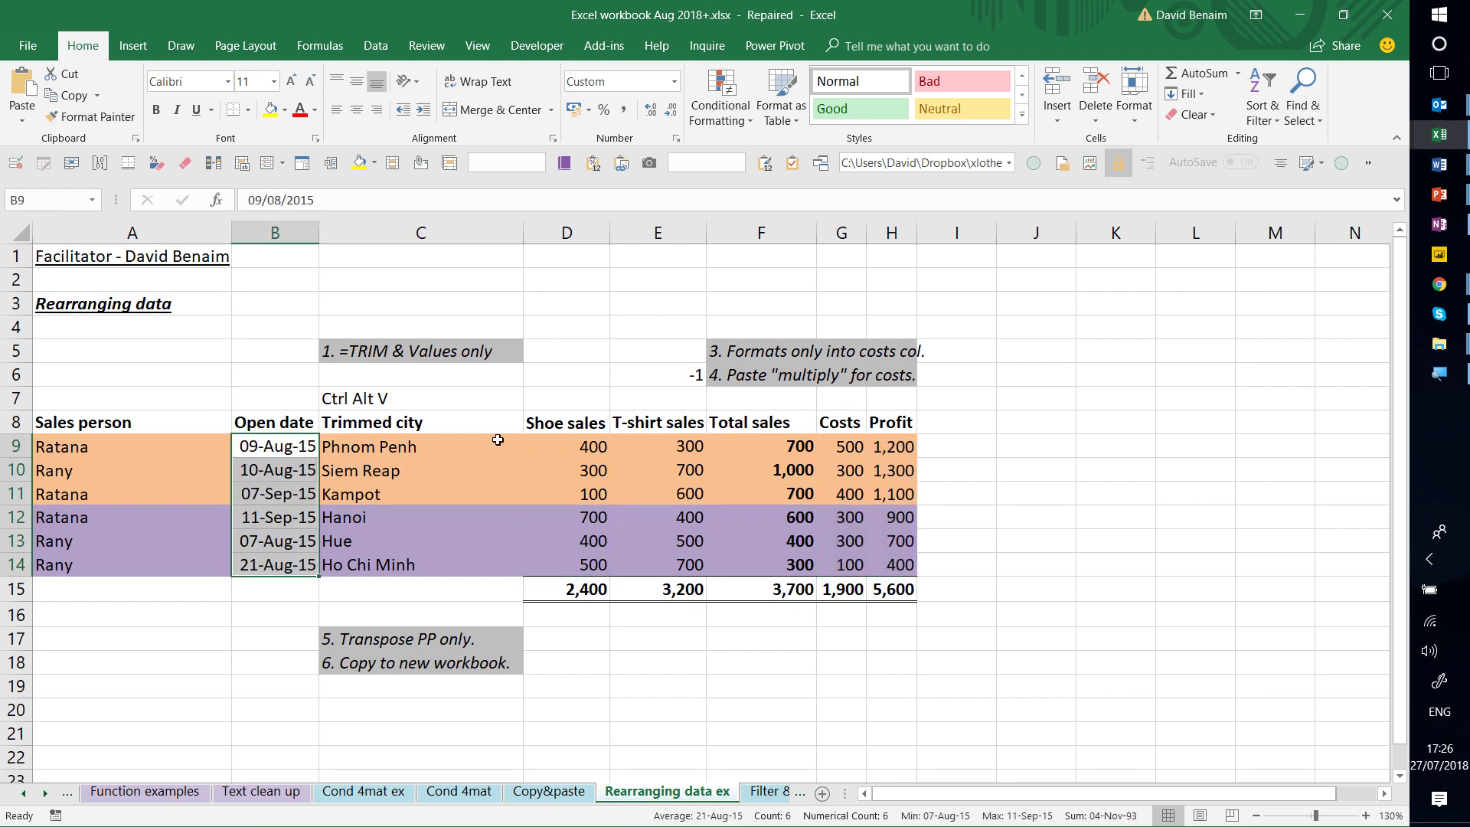
{"action": "left_click_drag", "start_coordinate": [567, 447], "coordinate": [571, 565]}
{"action": "left_click", "coordinate": [680, 478]}
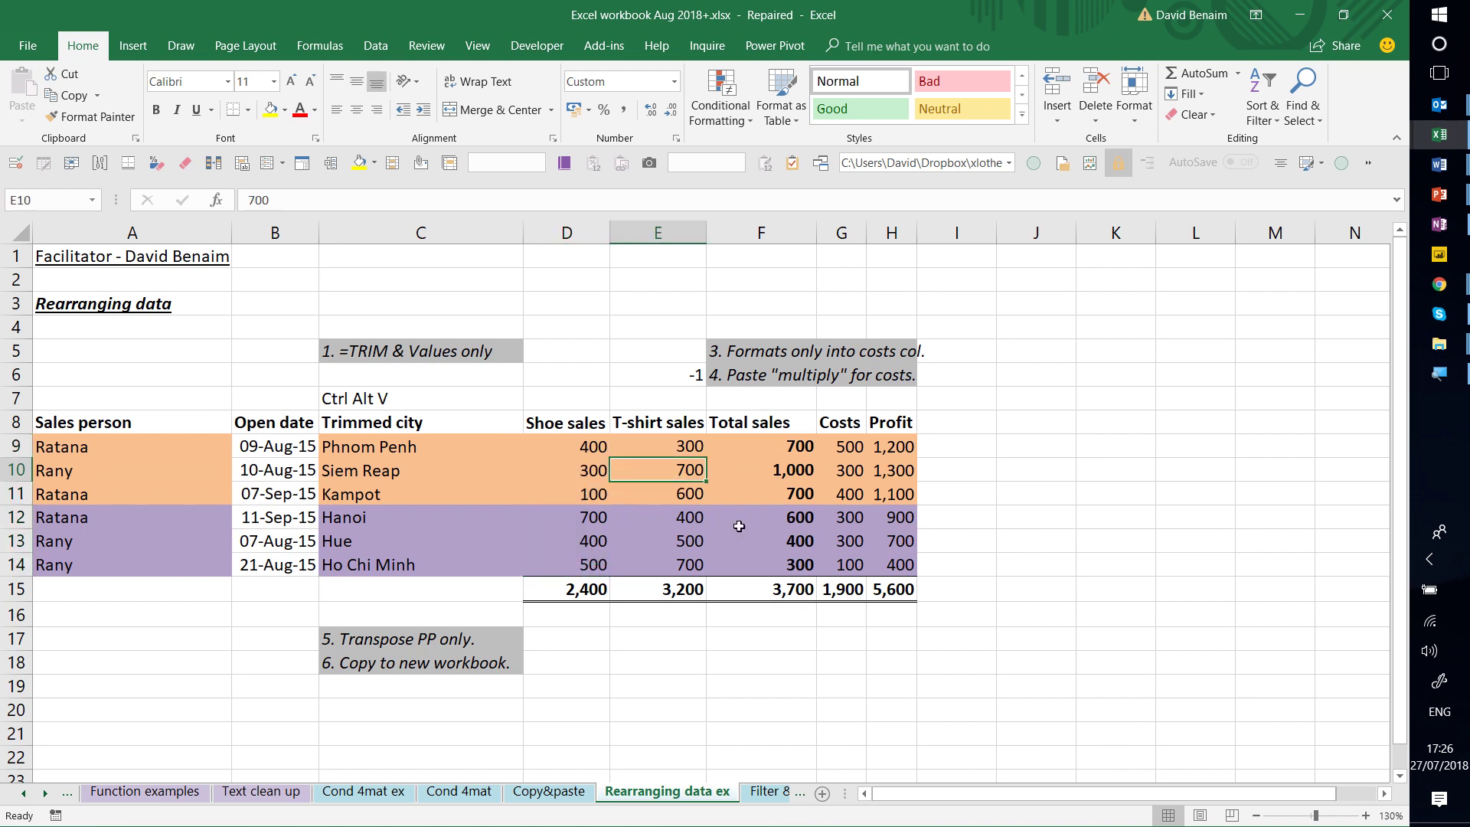
{"action": "key", "text": "Left"}
{"action": "key", "text": "Left"}
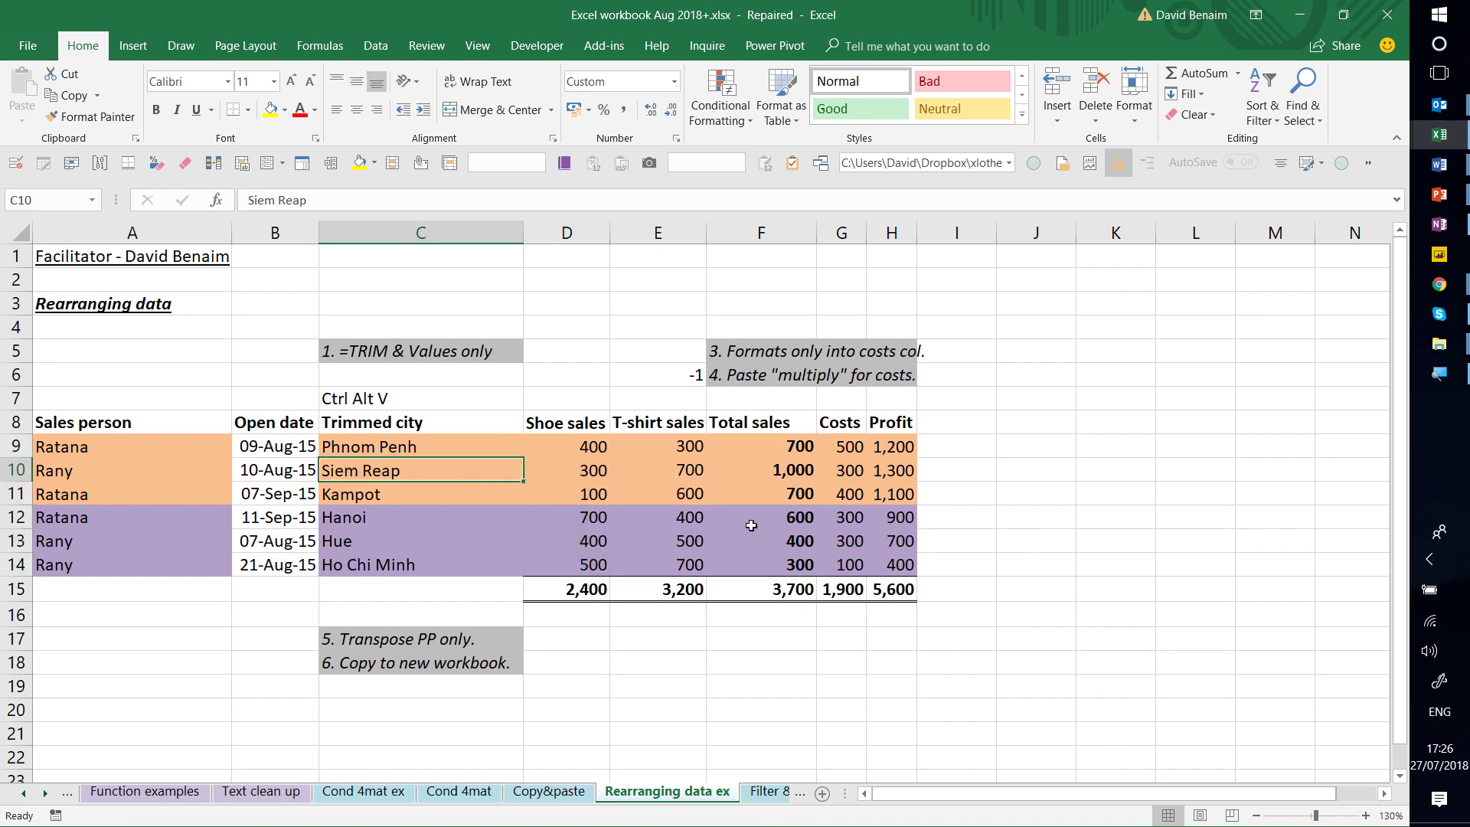
{"action": "key", "text": "Up"}
{"action": "key", "text": "Left"}
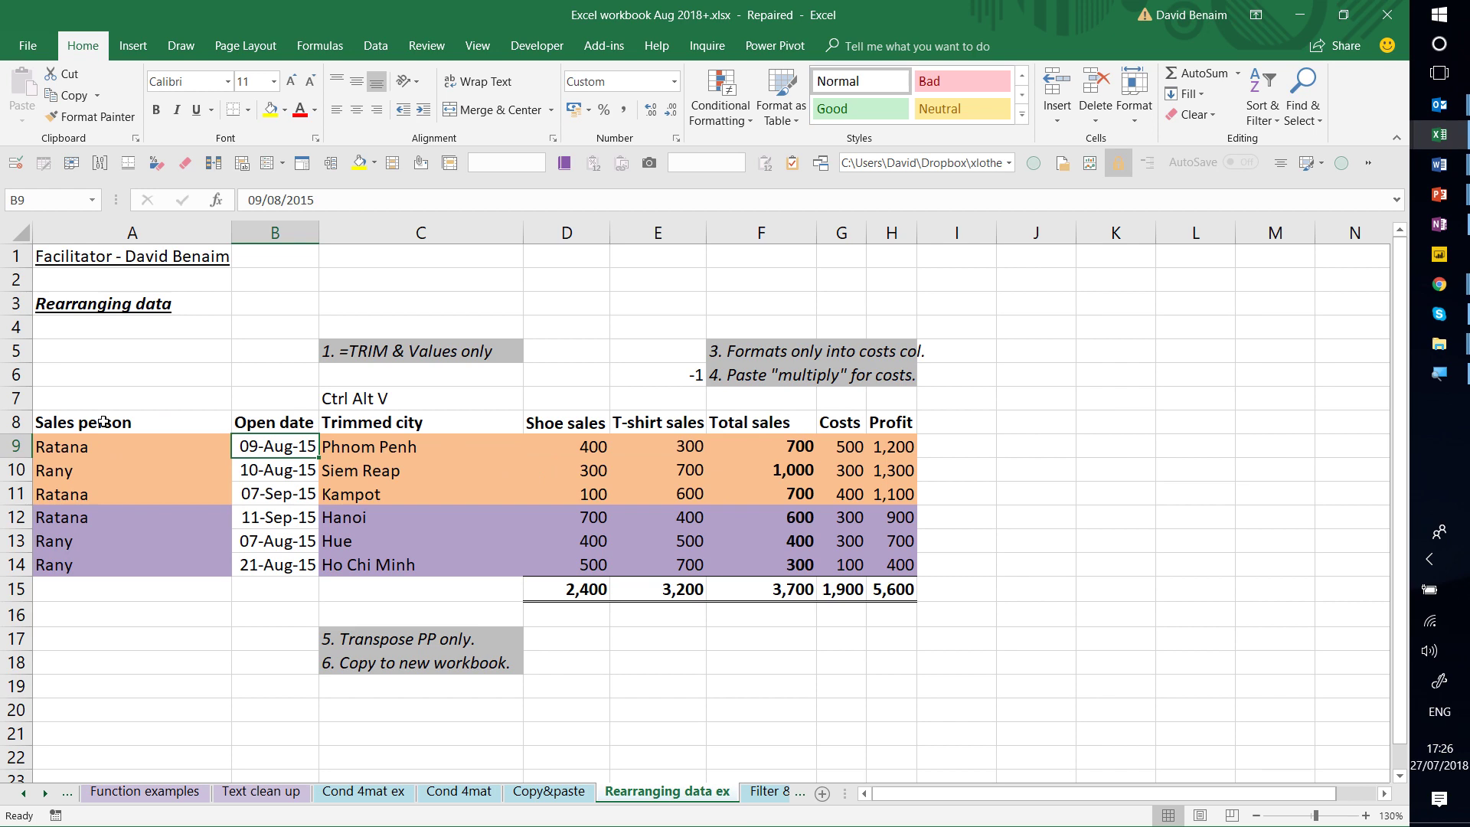
- Copy the table range C8:H15 and paste it transposed starting at cell J8
{"action": "left_click_drag", "start_coordinate": [104, 421], "coordinate": [871, 580]}
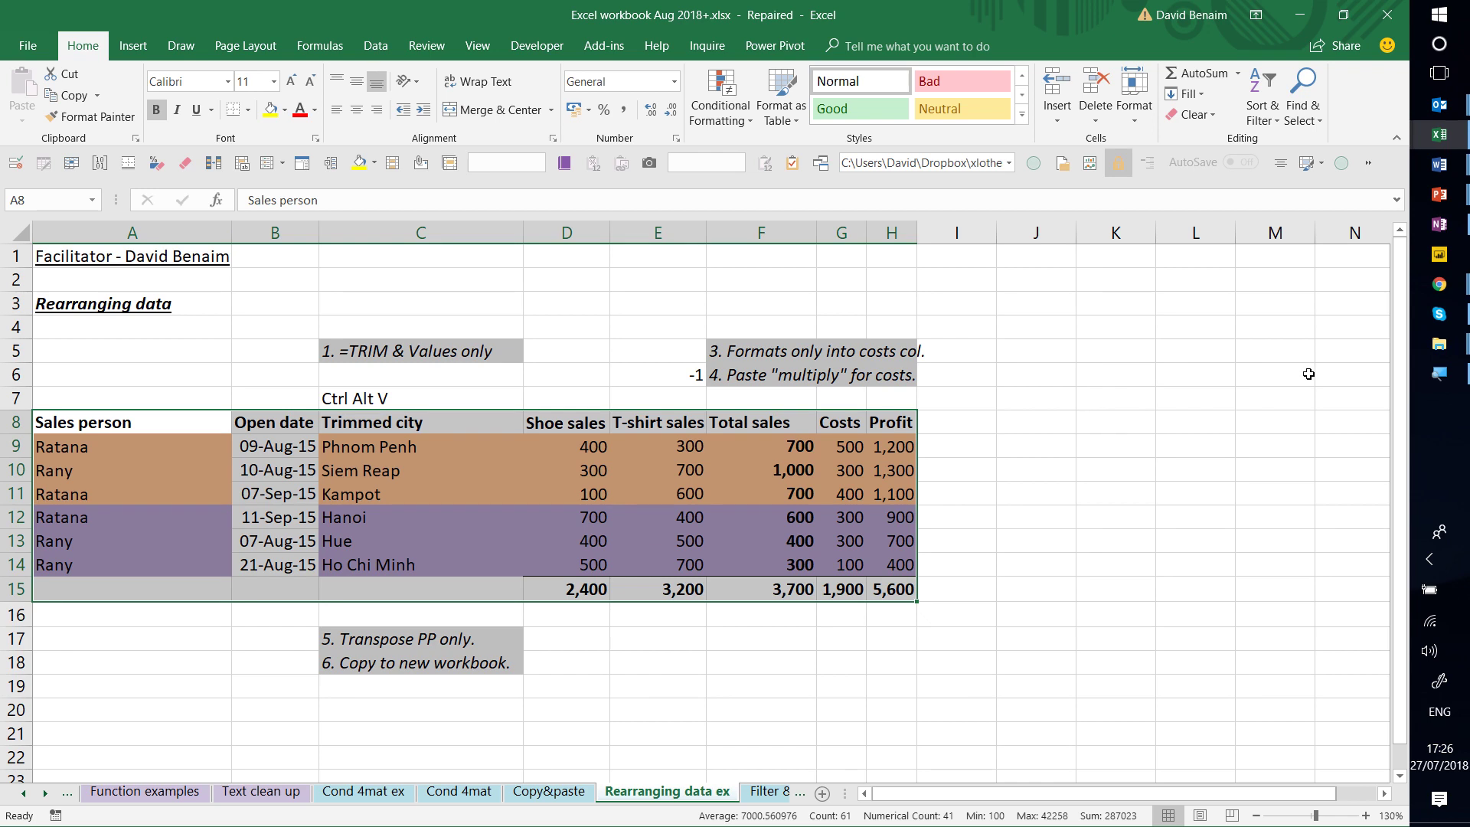
{"action": "left_click_drag", "start_coordinate": [453, 428], "coordinate": [866, 588]}
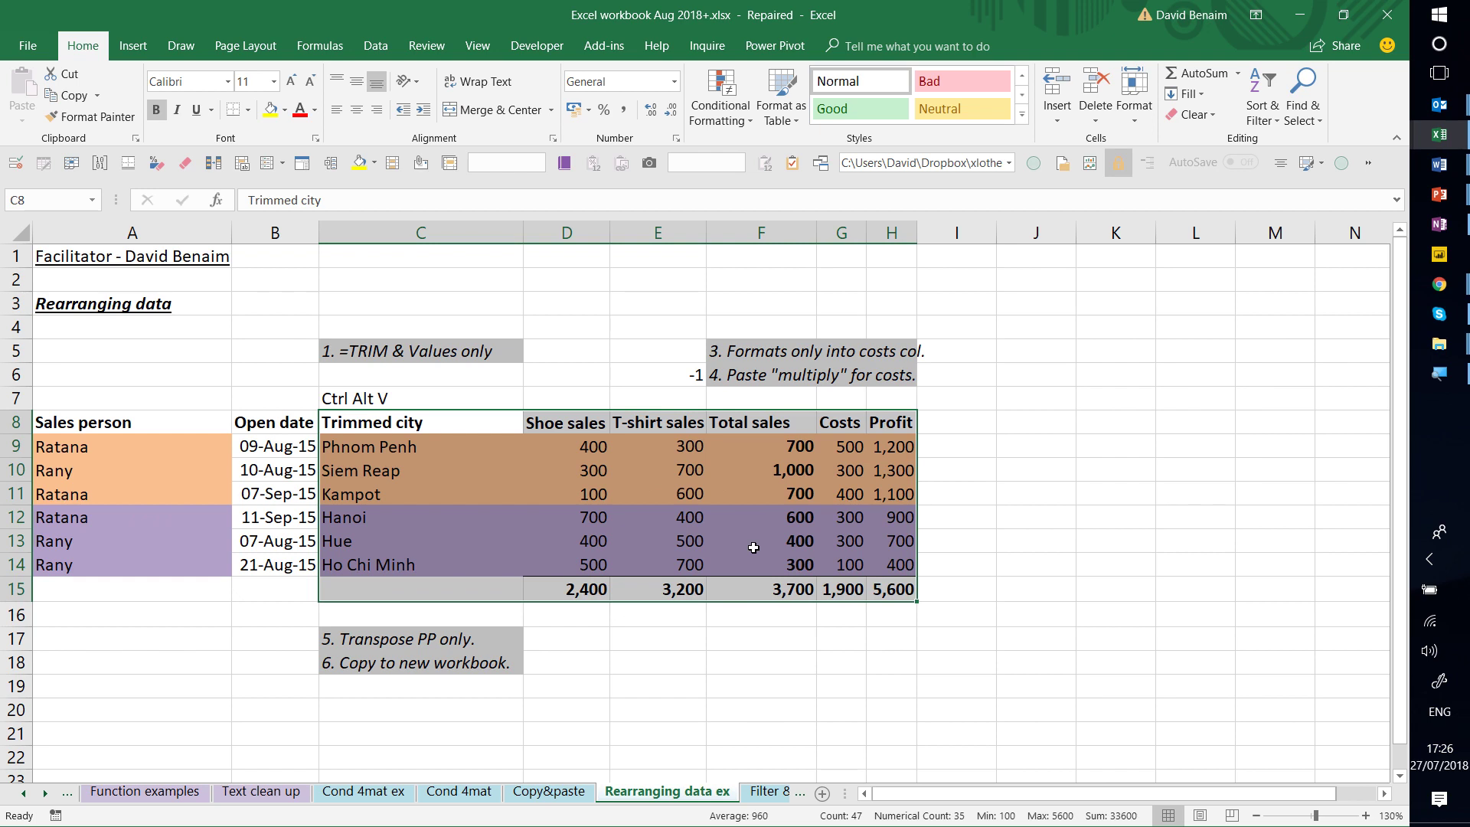
{"action": "key", "text": "ctrl+c"}
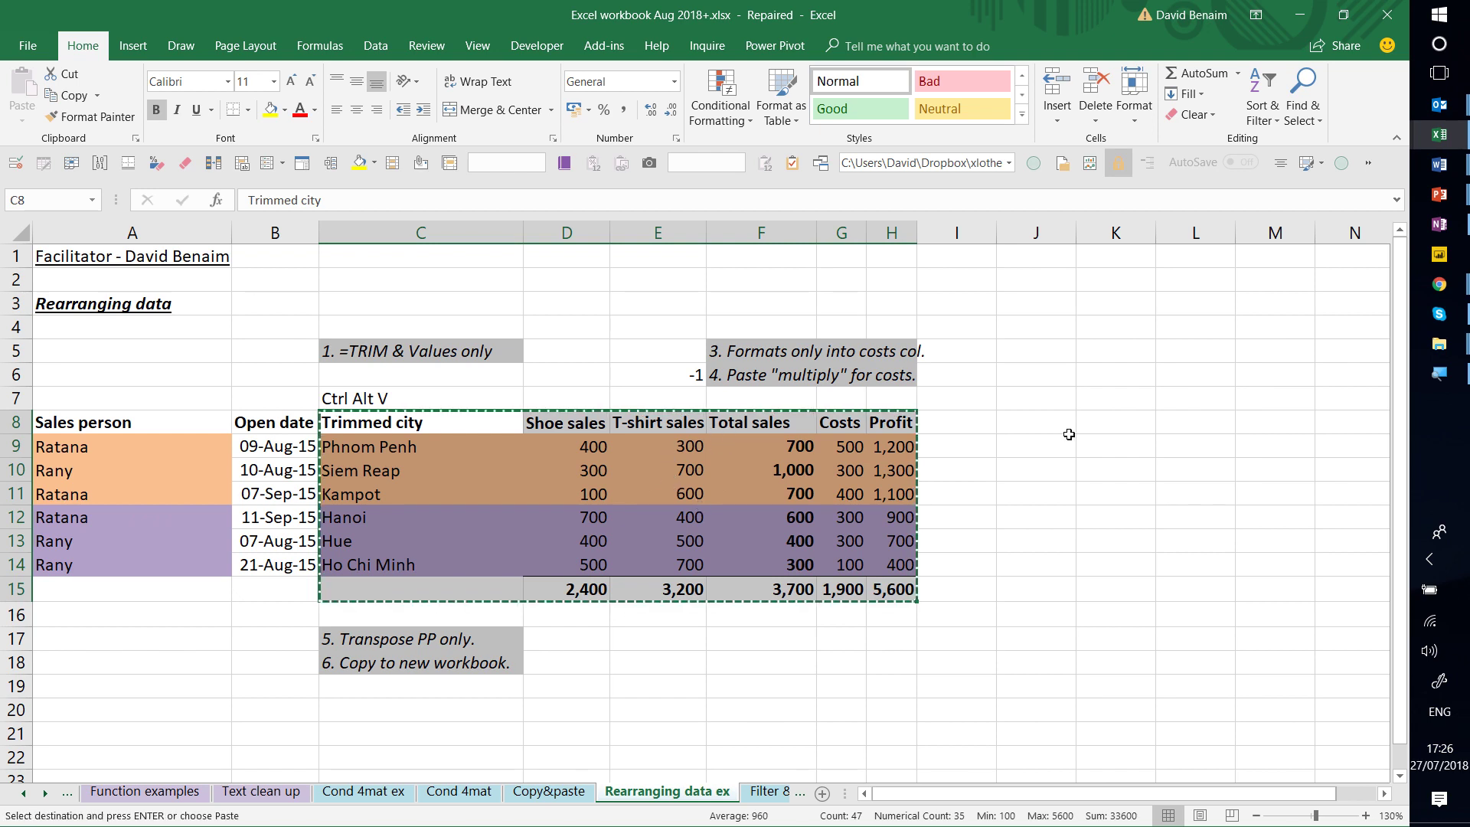
{"action": "left_click", "coordinate": [1040, 421]}
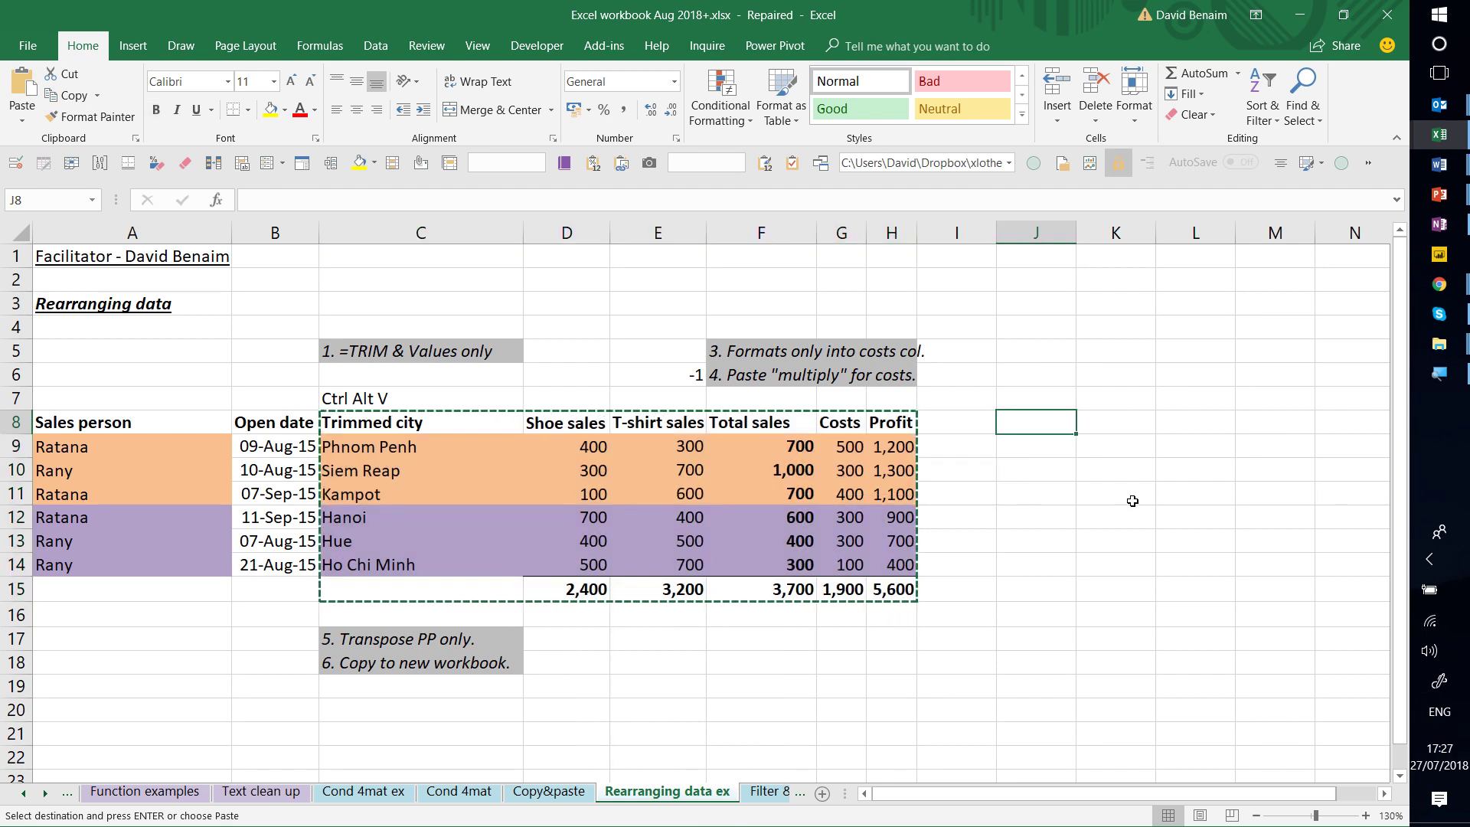
{"action": "key", "text": "ctrl+alt+v"}
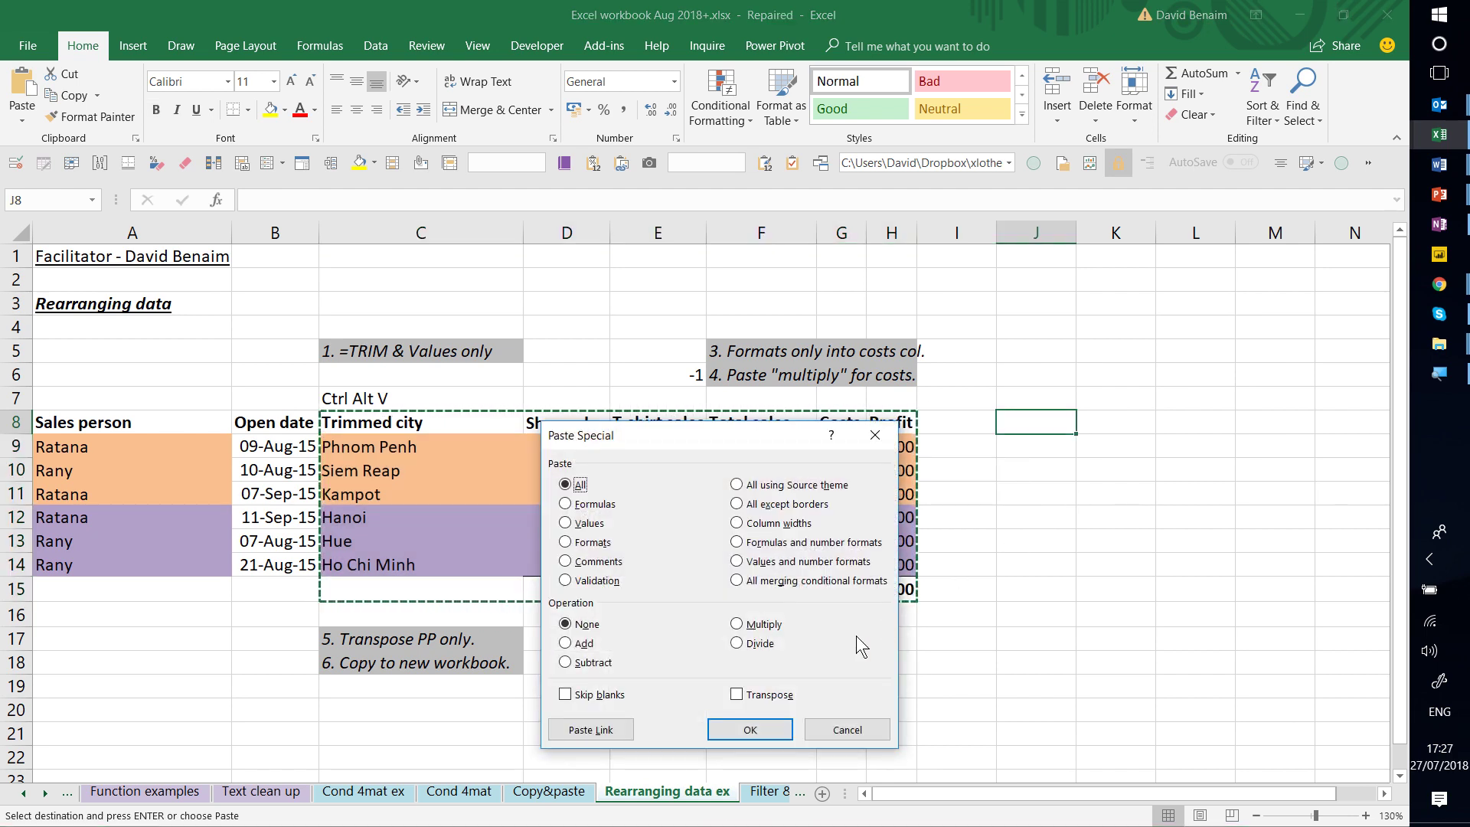
{"action": "left_click", "coordinate": [737, 695]}
{"action": "left_click", "coordinate": [737, 727]}
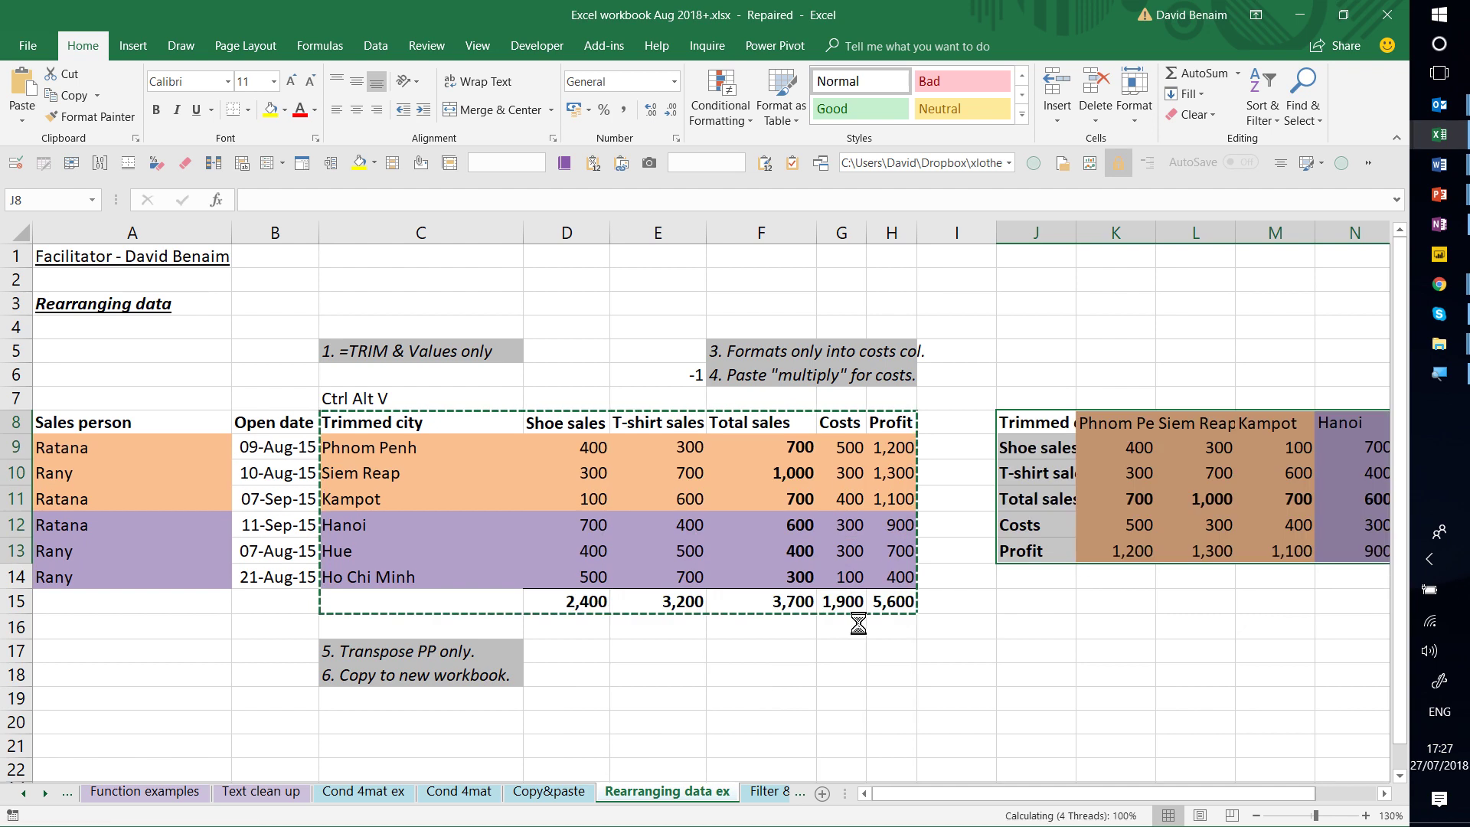
- Autofit the widths of columns J to Q to the transposed table's contents
{"action": "left_click_drag", "start_coordinate": [1245, 622], "coordinate": [1467, 612]}
{"action": "left_click_drag", "start_coordinate": [547, 234], "coordinate": [1074, 246]}
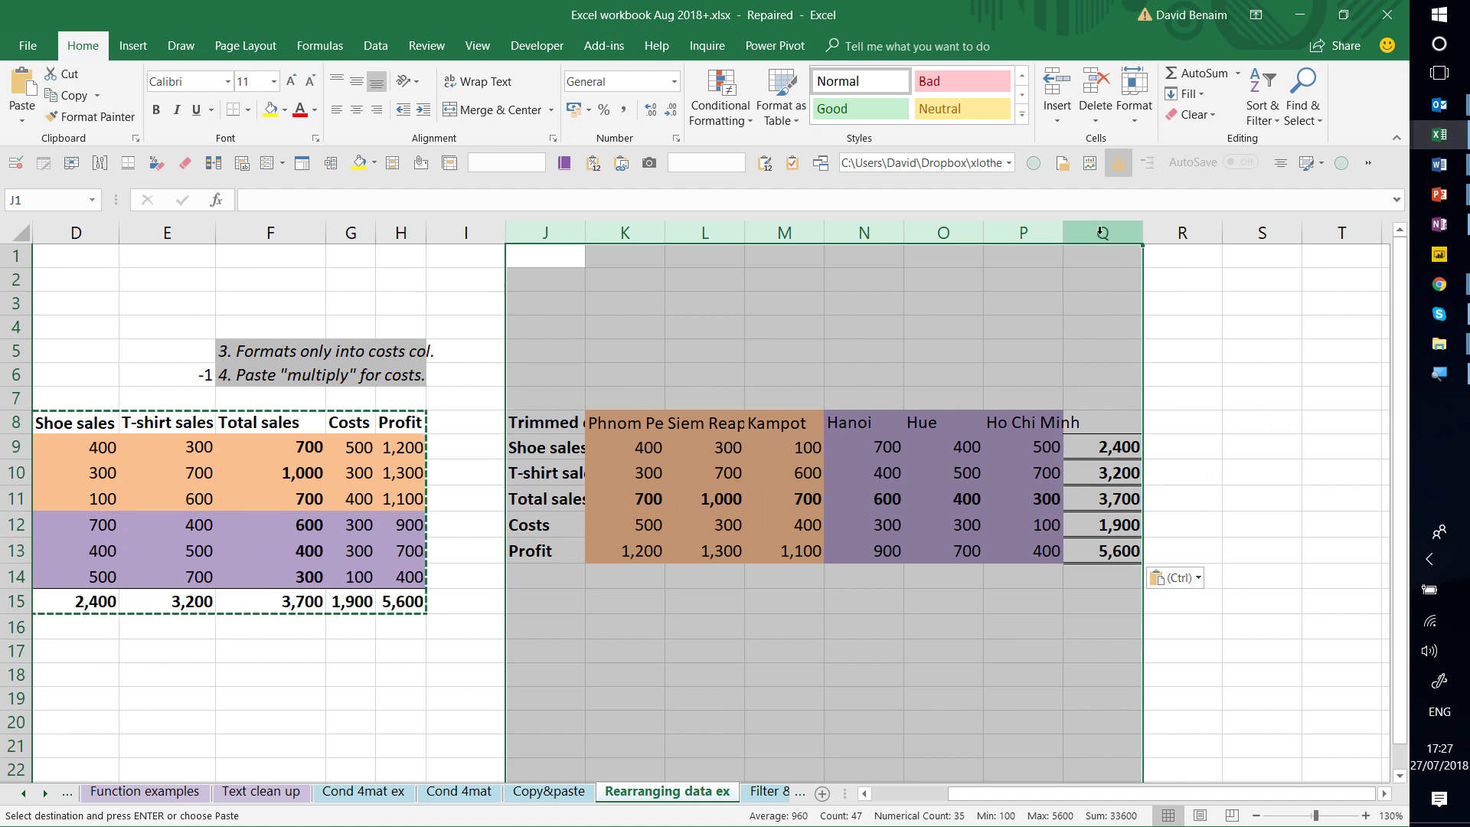
{"action": "double_click", "coordinate": [1143, 232]}
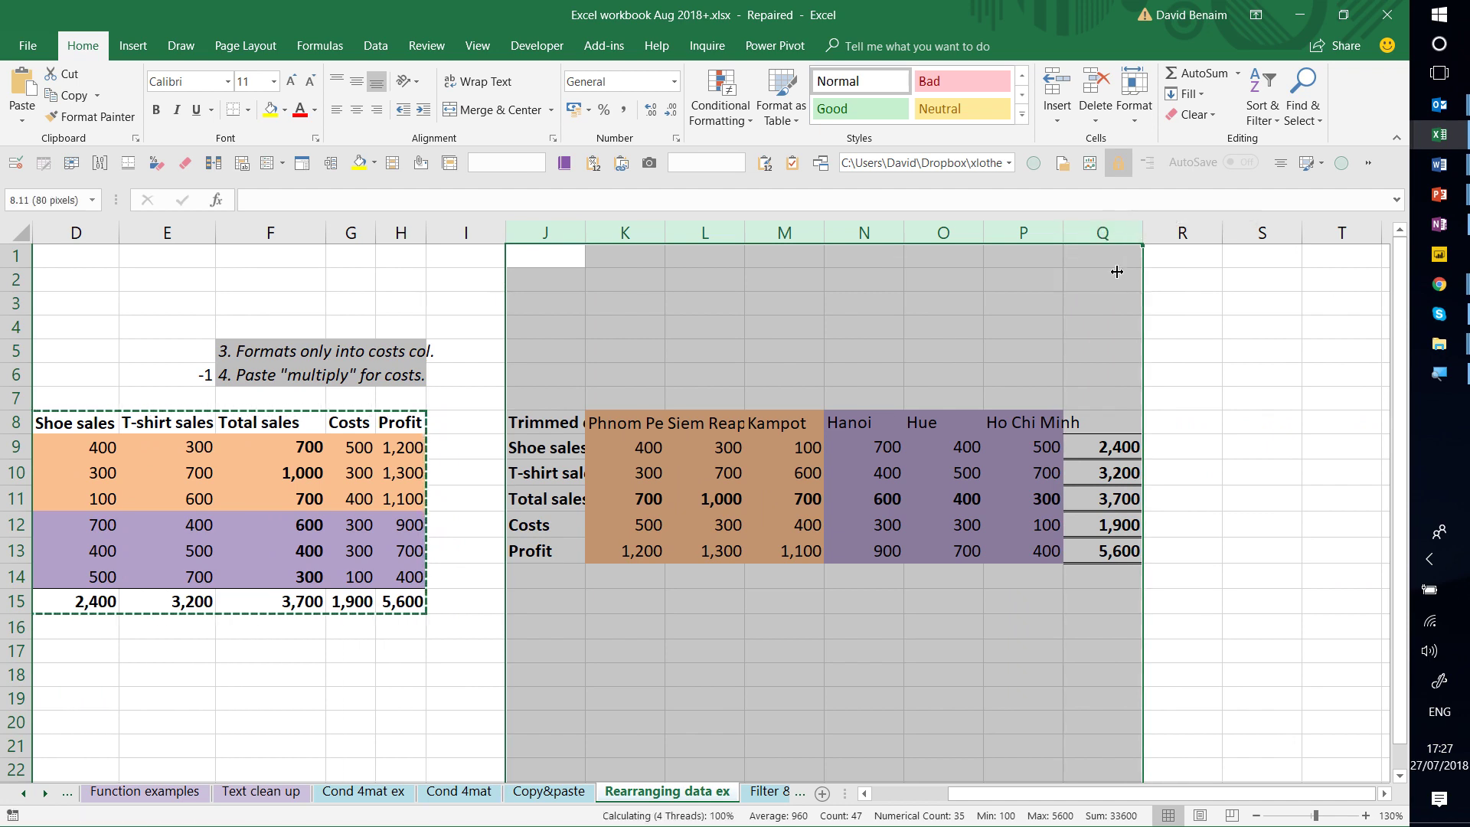
- Examine the total and profit formulas in the transposed table and clear the copy selection
{"action": "left_click", "coordinate": [1086, 472]}
{"action": "key", "text": "Down"}
{"action": "key", "text": "Down"}
{"action": "key", "text": "Down"}
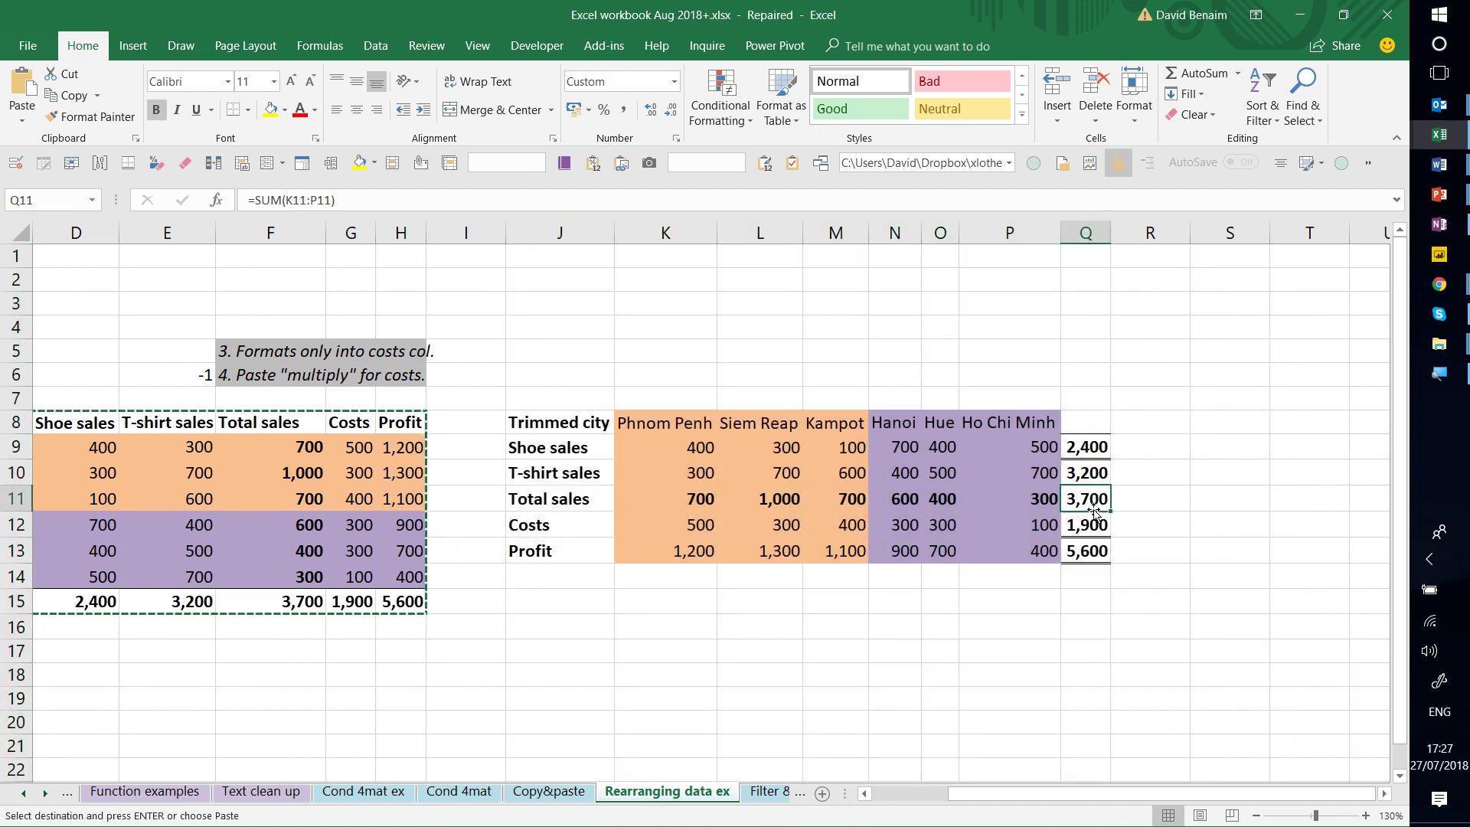
{"action": "key", "text": "Left"}
{"action": "key", "text": "Left"}
{"action": "key", "text": "Left"}
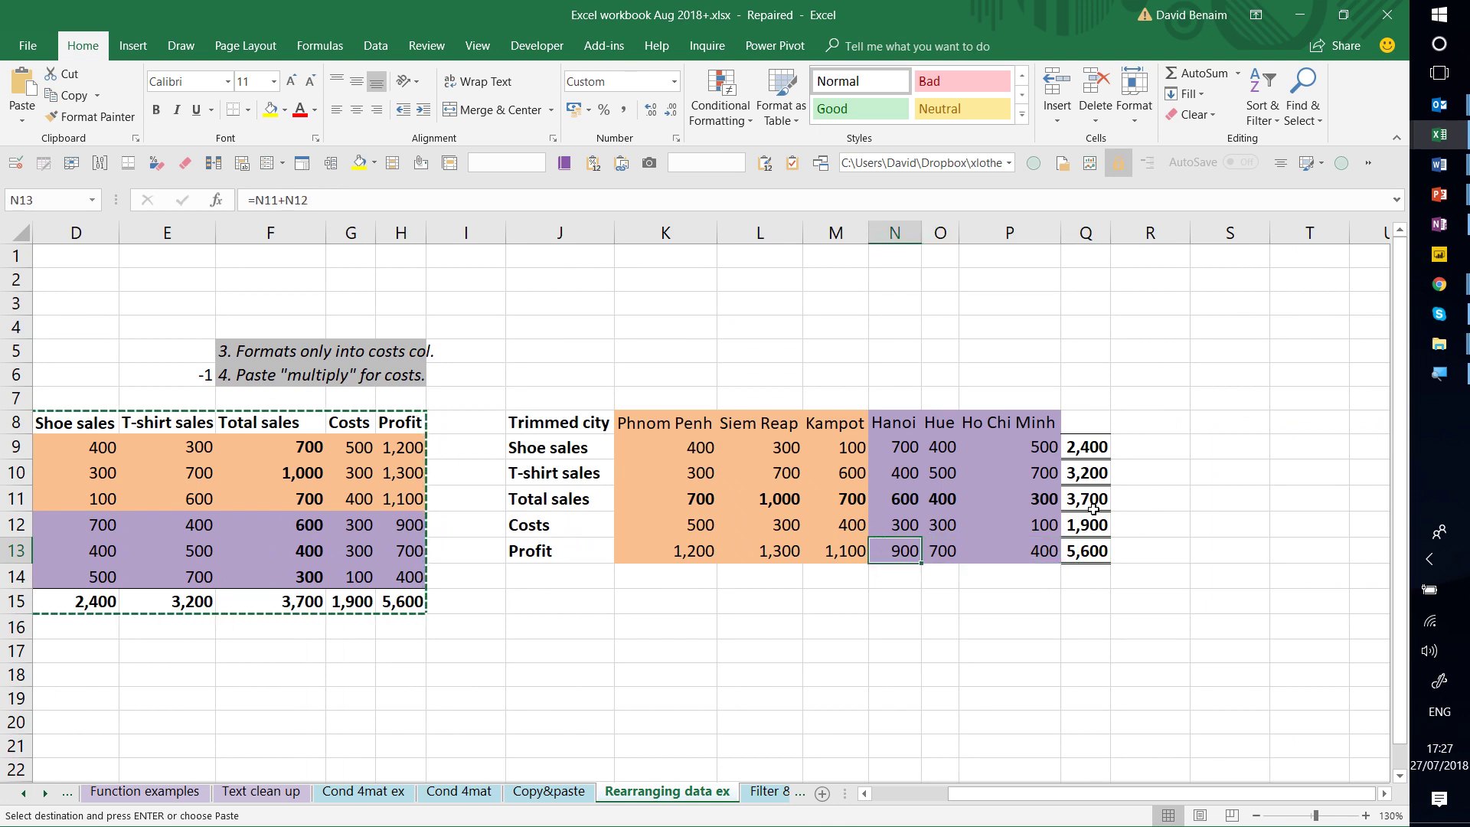
{"action": "key", "text": "Left"}
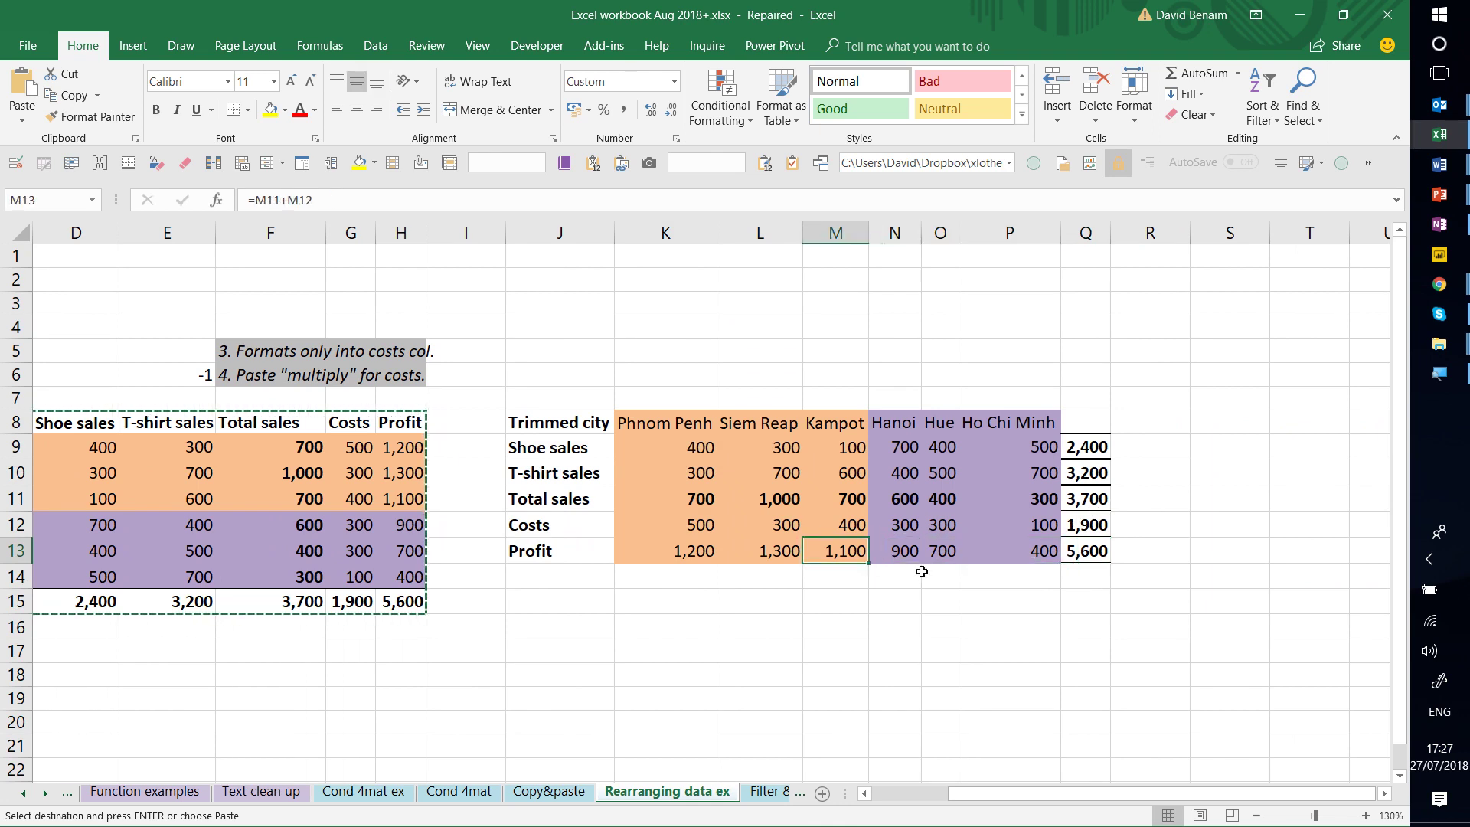
{"action": "left_click_drag", "start_coordinate": [689, 651], "coordinate": [92, 722]}
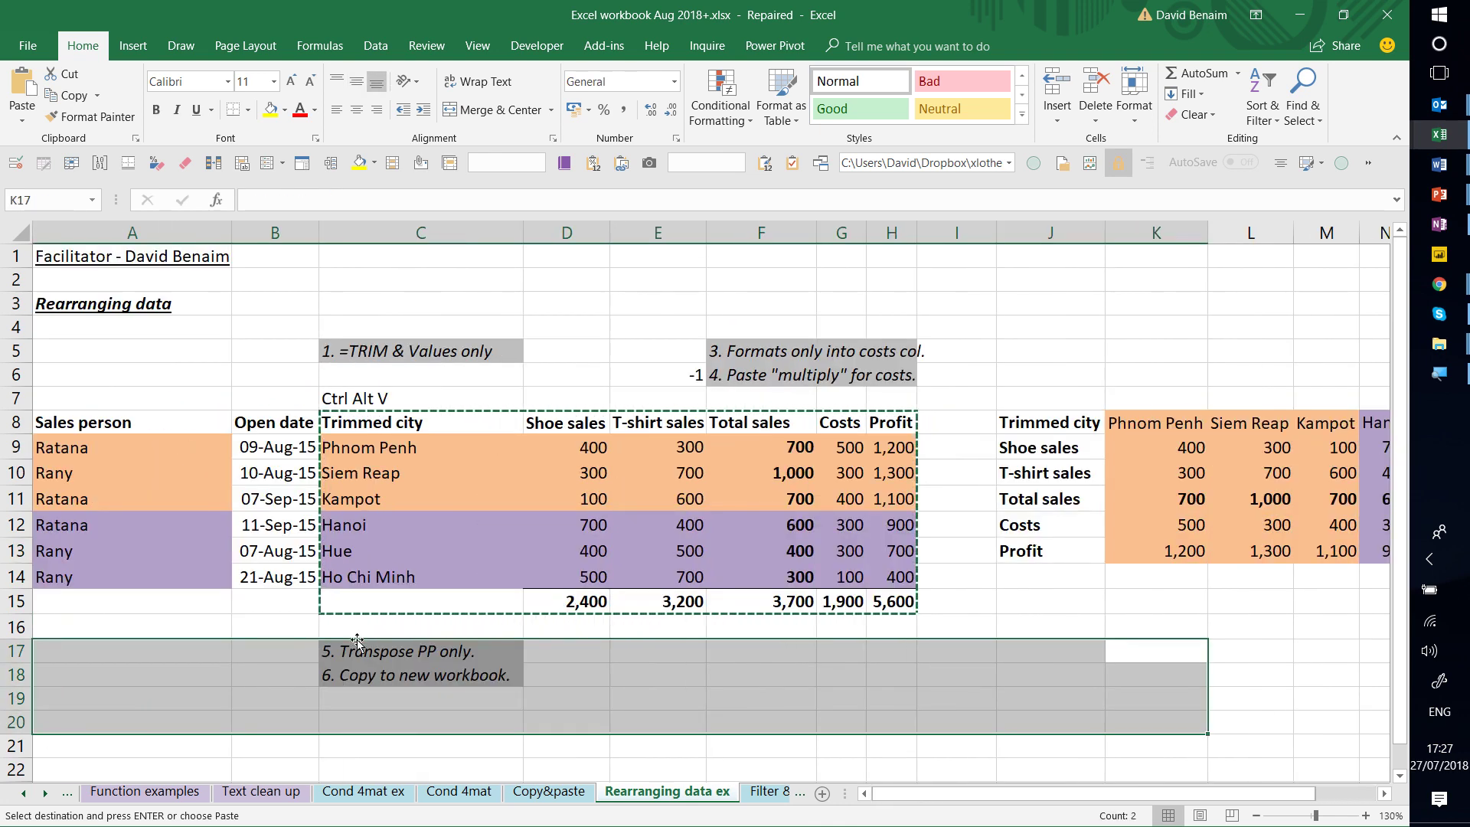
{"action": "left_click", "coordinate": [429, 626]}
{"action": "key", "text": "Escape"}
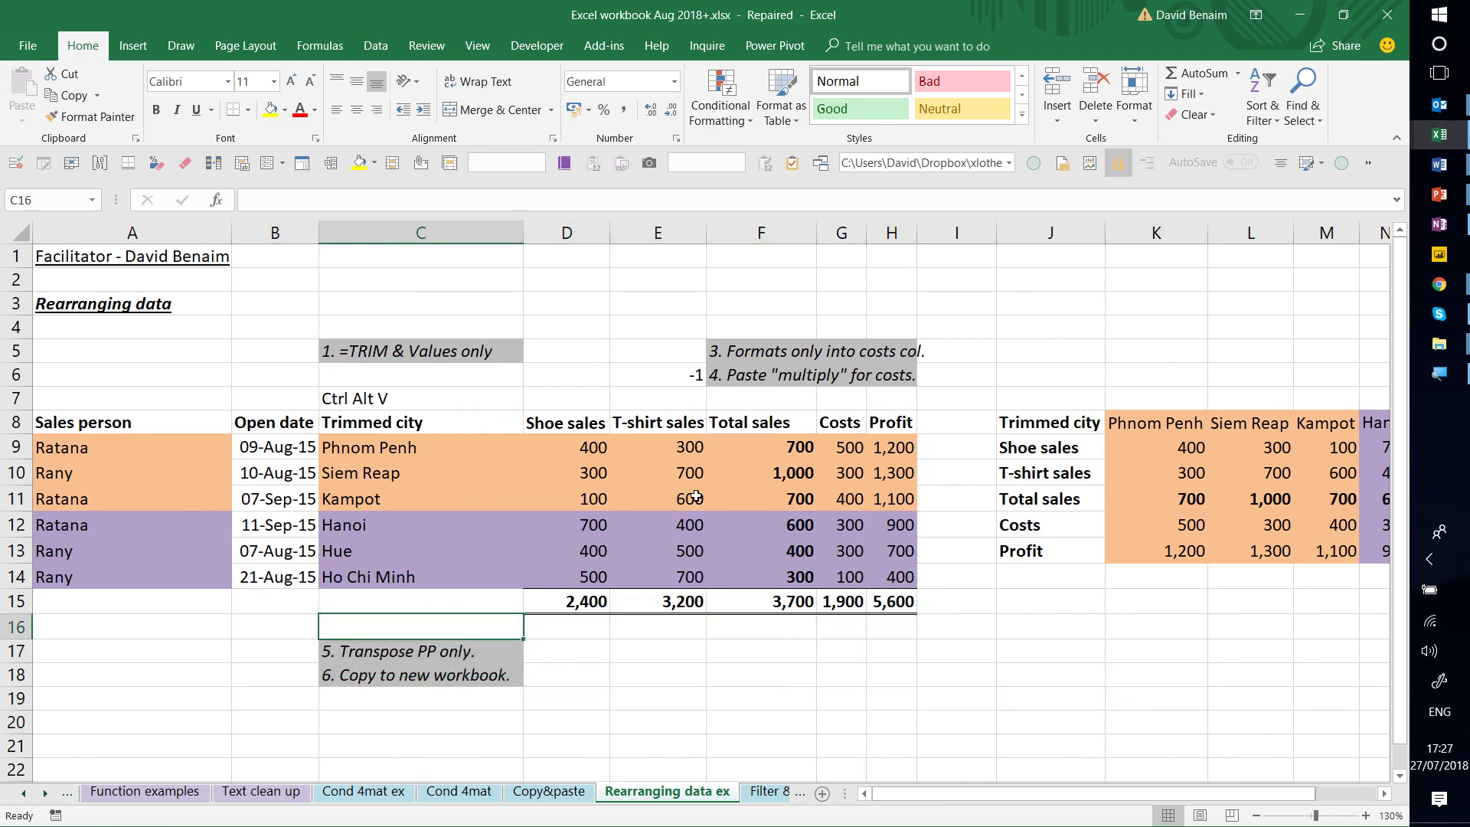
{"action": "left_click", "coordinate": [1207, 458]}
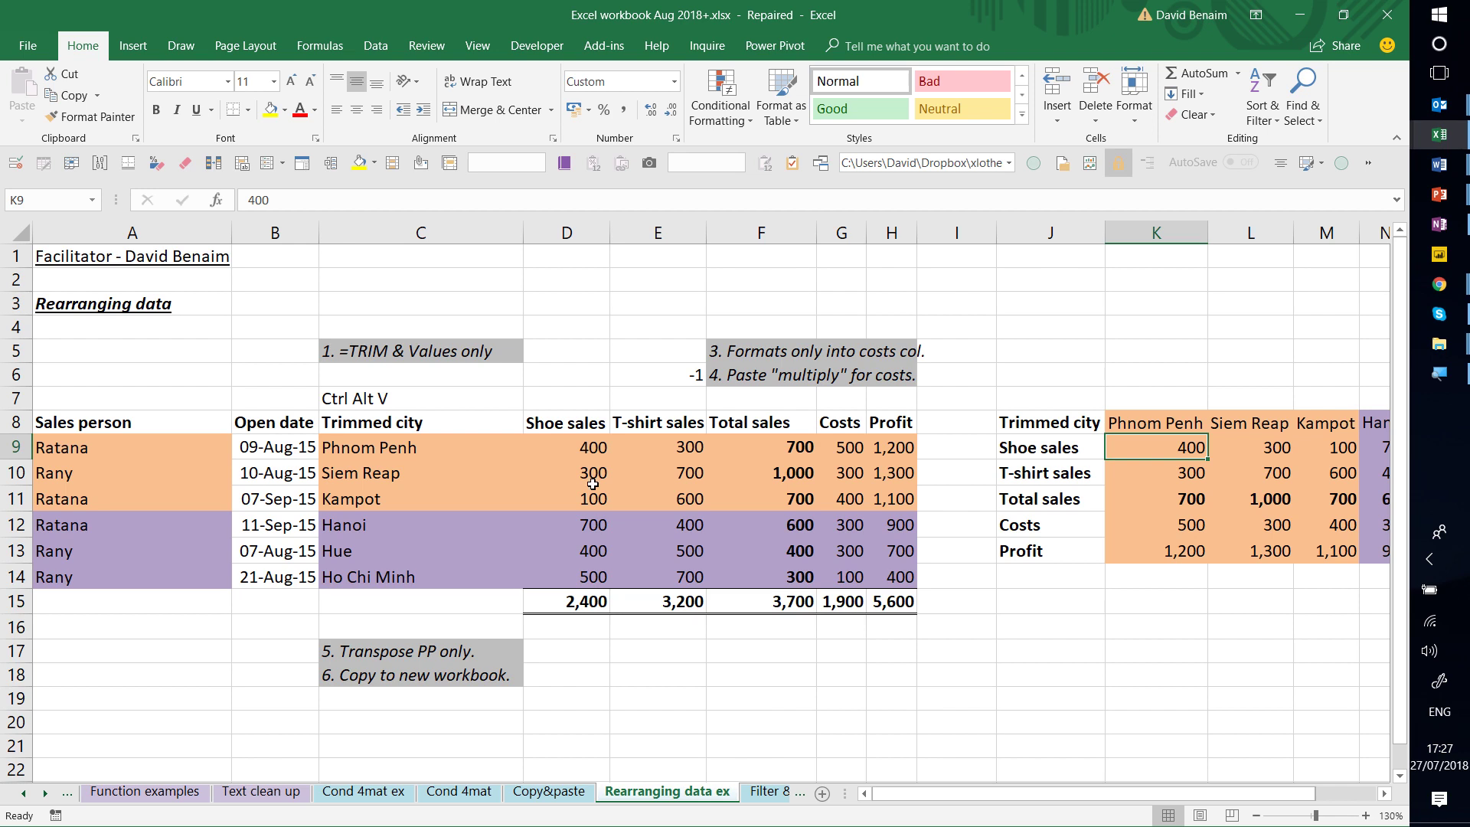
{"action": "left_click_drag", "start_coordinate": [1156, 650], "coordinate": [2, 674]}
{"action": "left_click", "coordinate": [388, 448]}
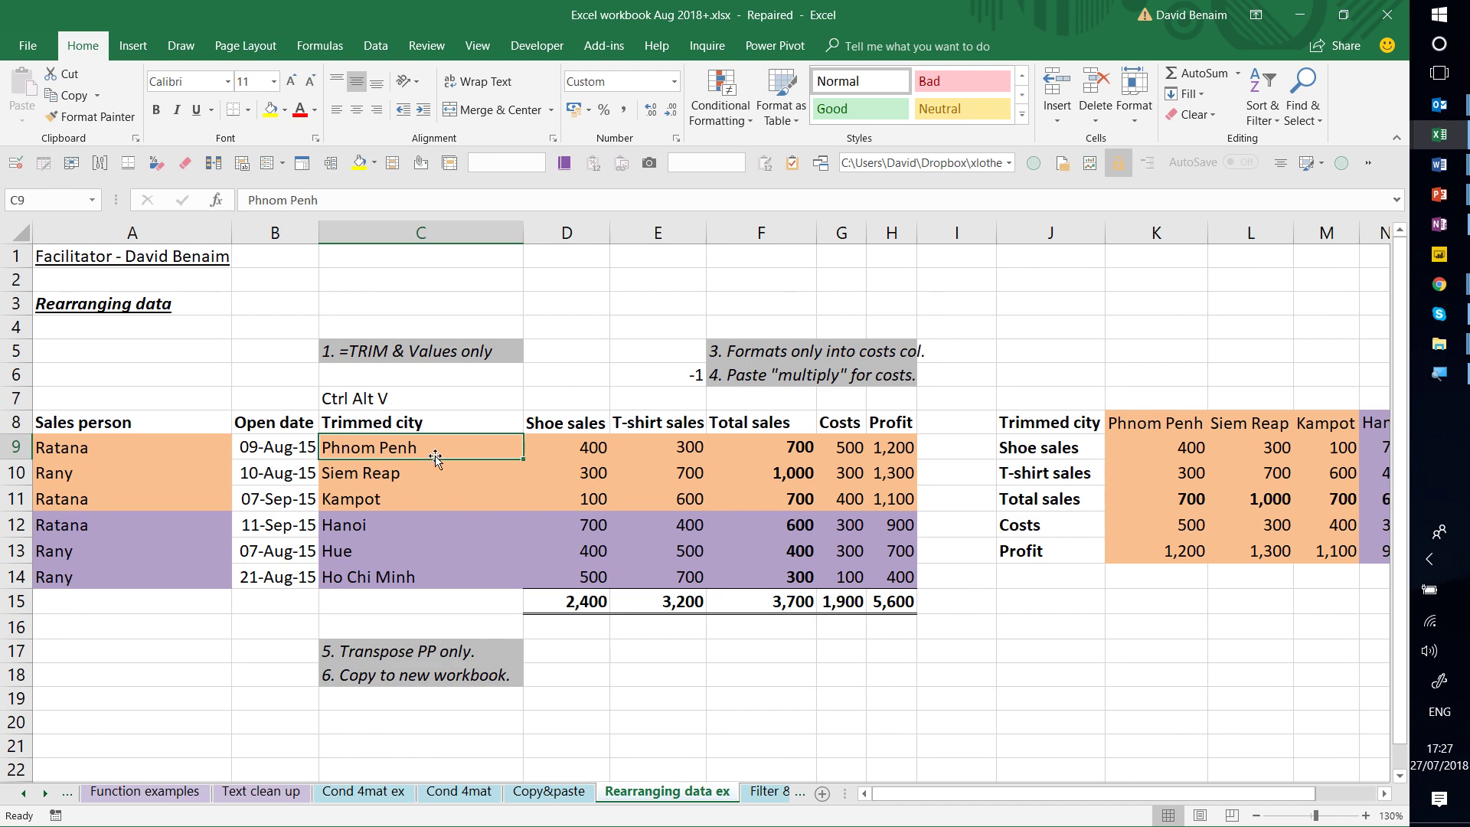
{"action": "left_click", "coordinate": [684, 444]}
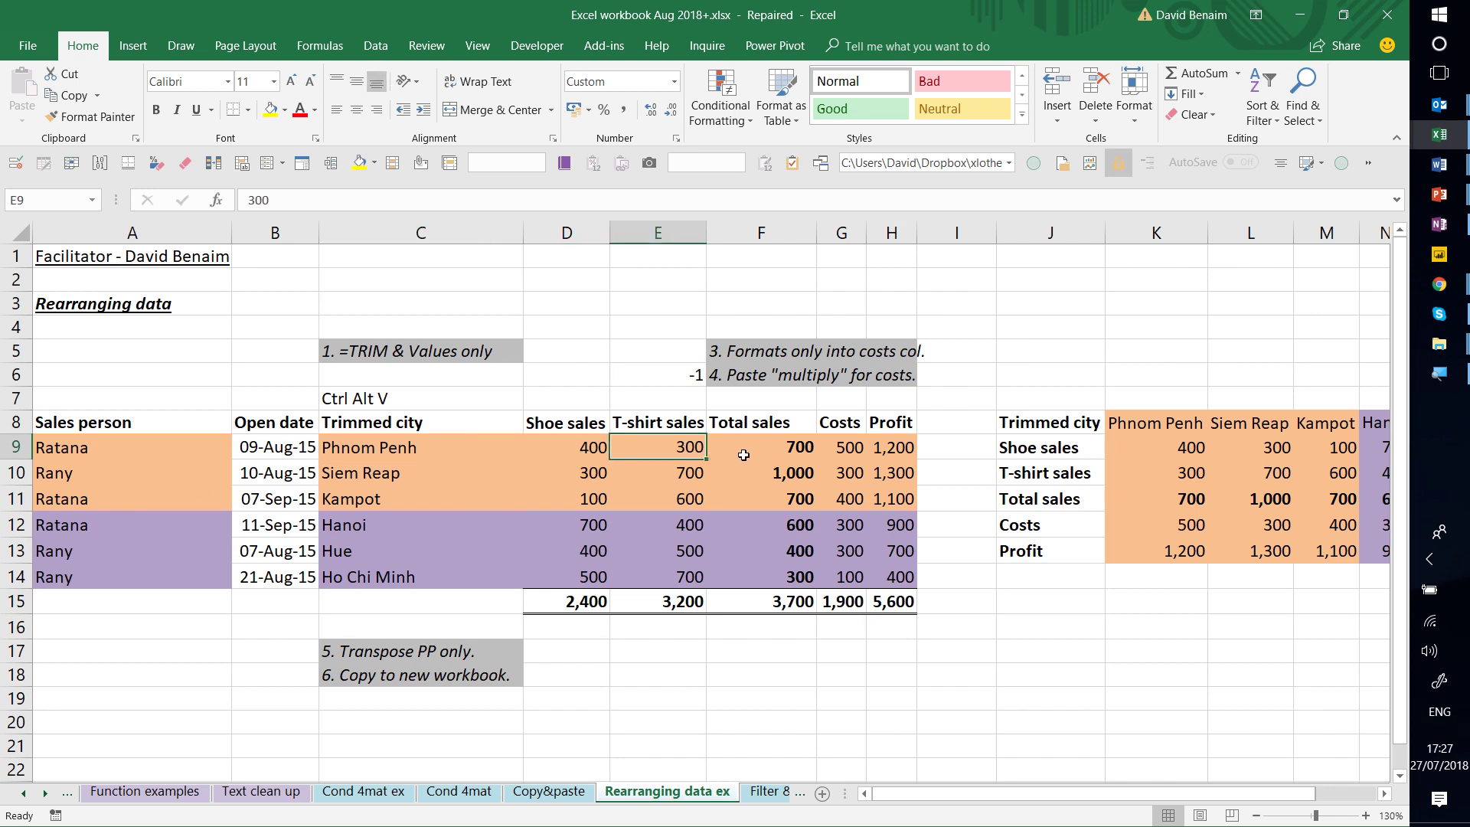
- Examine the profit formula in H9 together with the total sales and costs cells it refers to
{"action": "left_click", "coordinate": [746, 452]}
{"action": "left_click", "coordinate": [864, 445]}
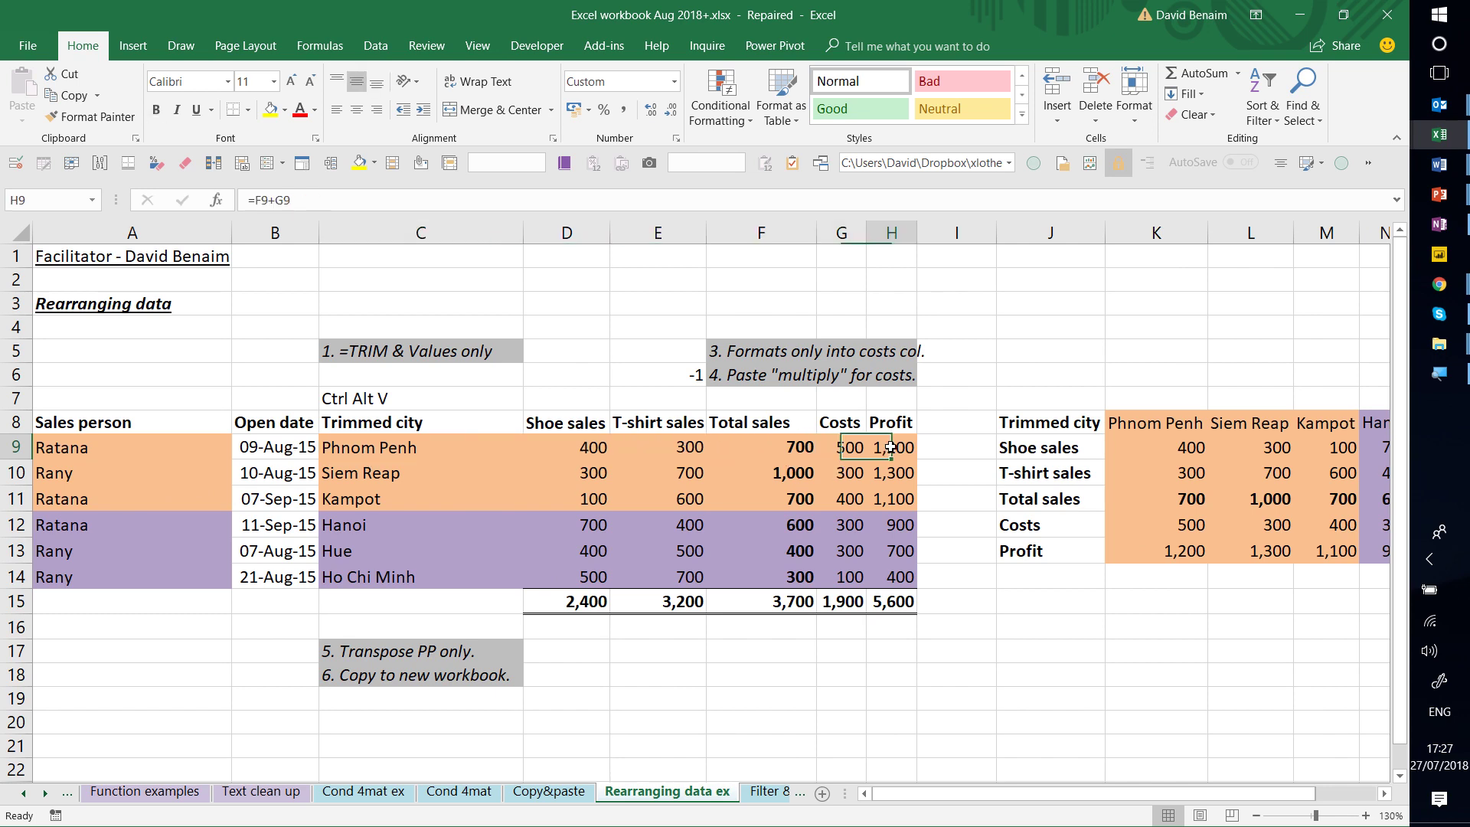
{"action": "left_click", "coordinate": [897, 451]}
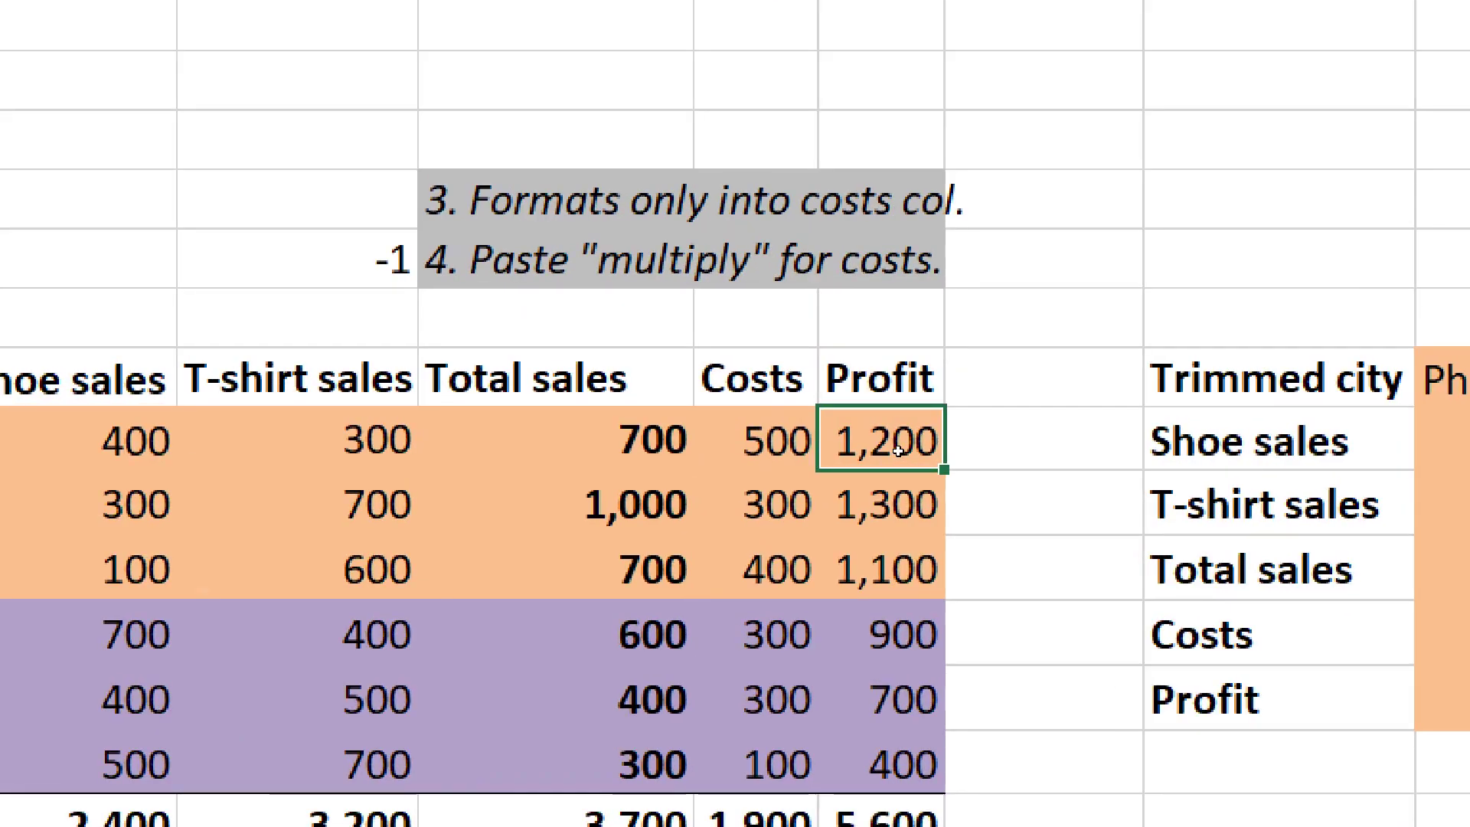
{"action": "key", "text": "Left"}
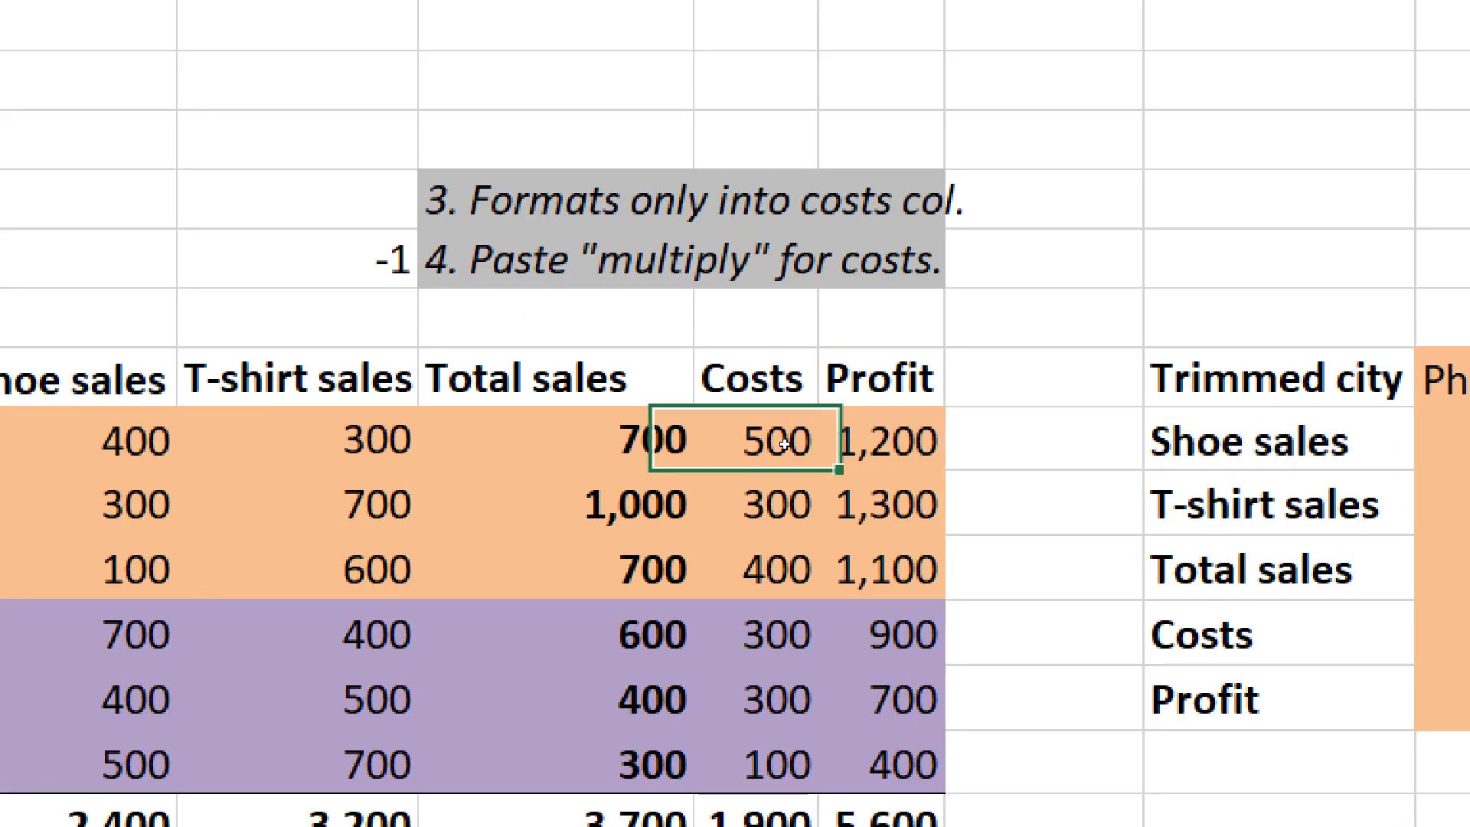
{"action": "key", "text": "Left"}
{"action": "key", "text": "Right"}
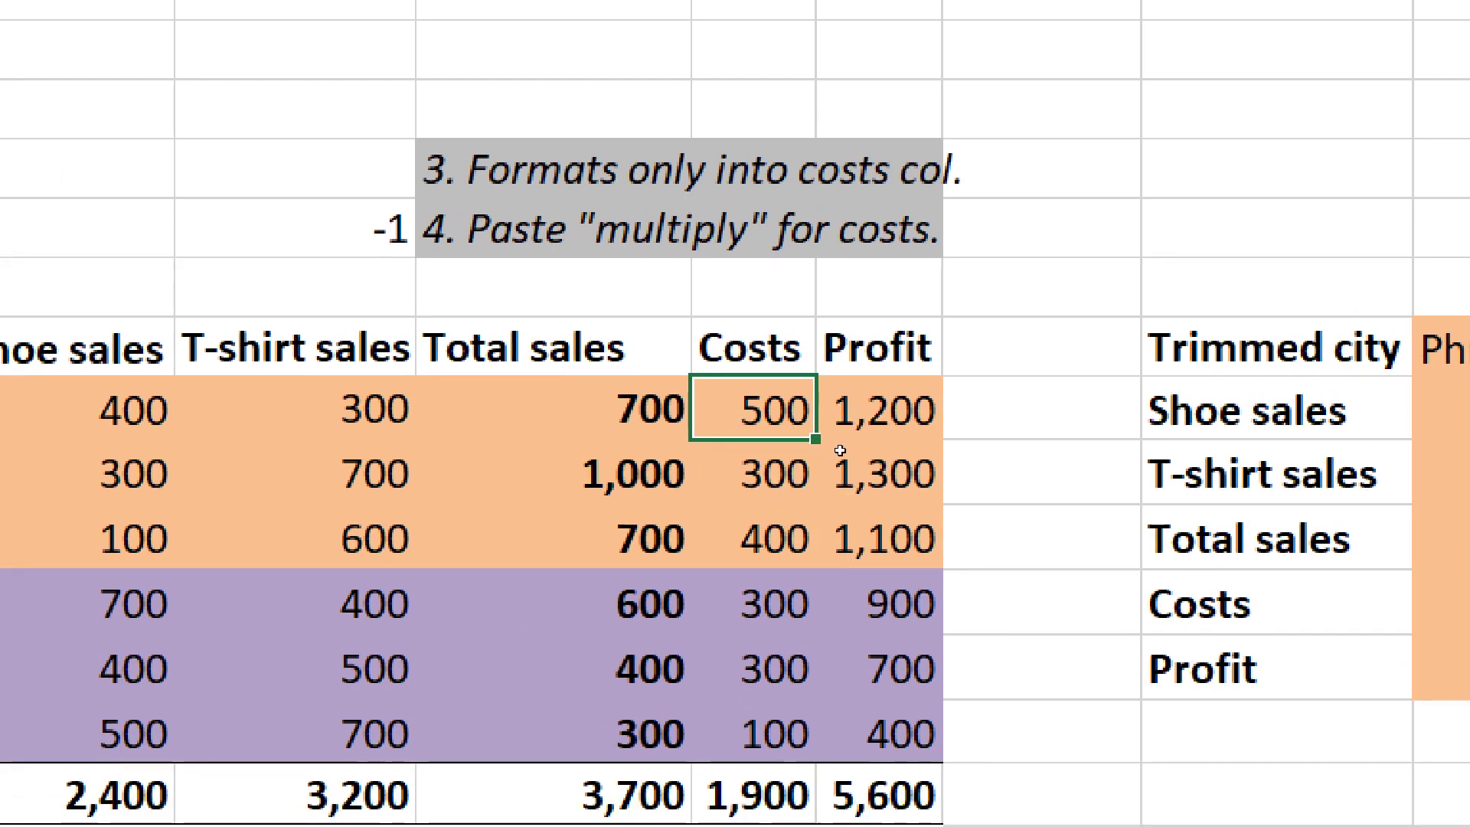
- Copy the -1 in E6 and select the costs G9:G14 as the paste destination
{"action": "key", "text": "Left"}
{"action": "key", "text": "Left"}
{"action": "key", "text": "Up"}
{"action": "key", "text": "Up"}
{"action": "key", "text": "Up"}
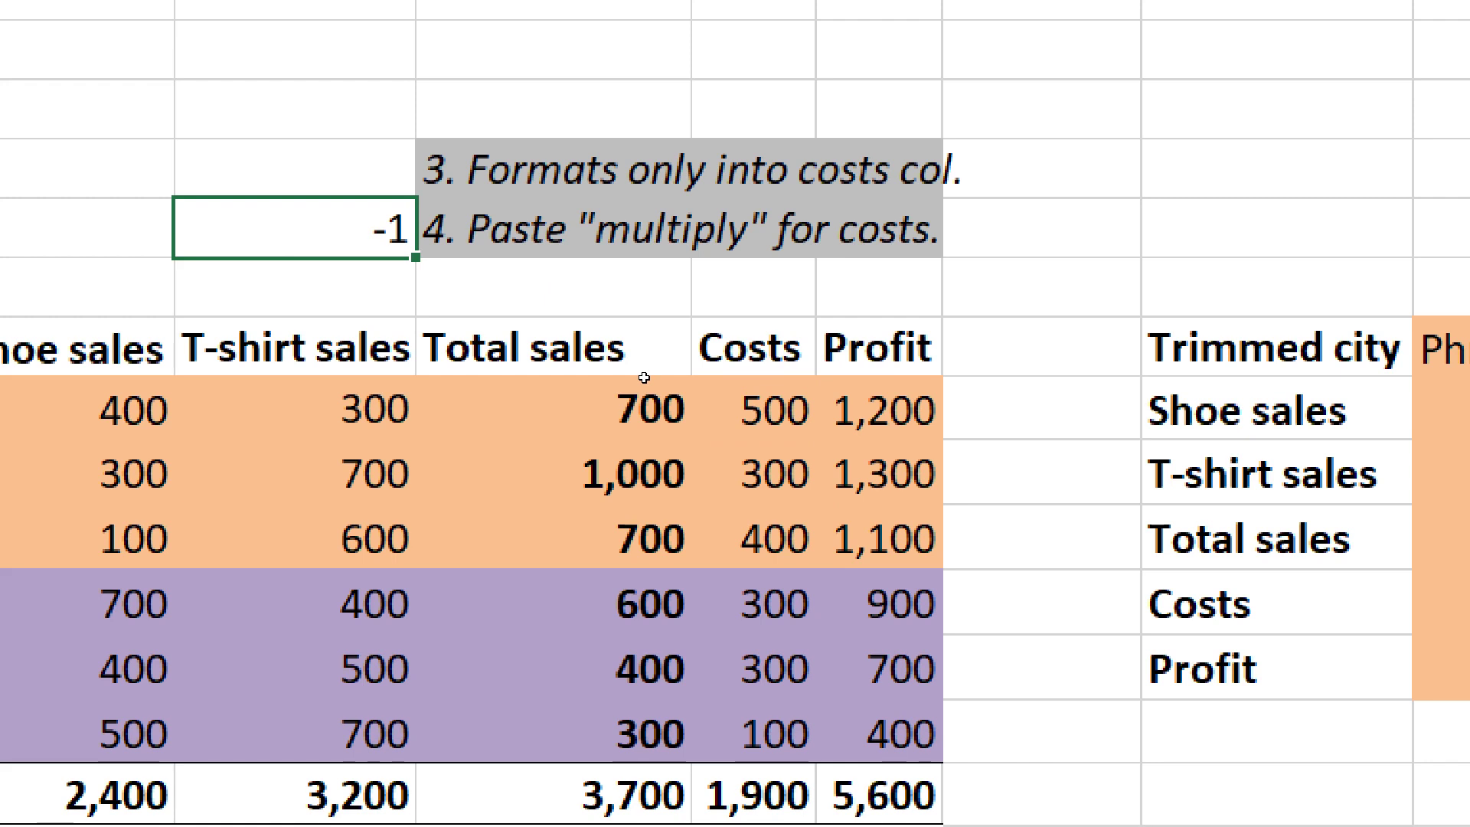
{"action": "key", "text": "ctrl+c"}
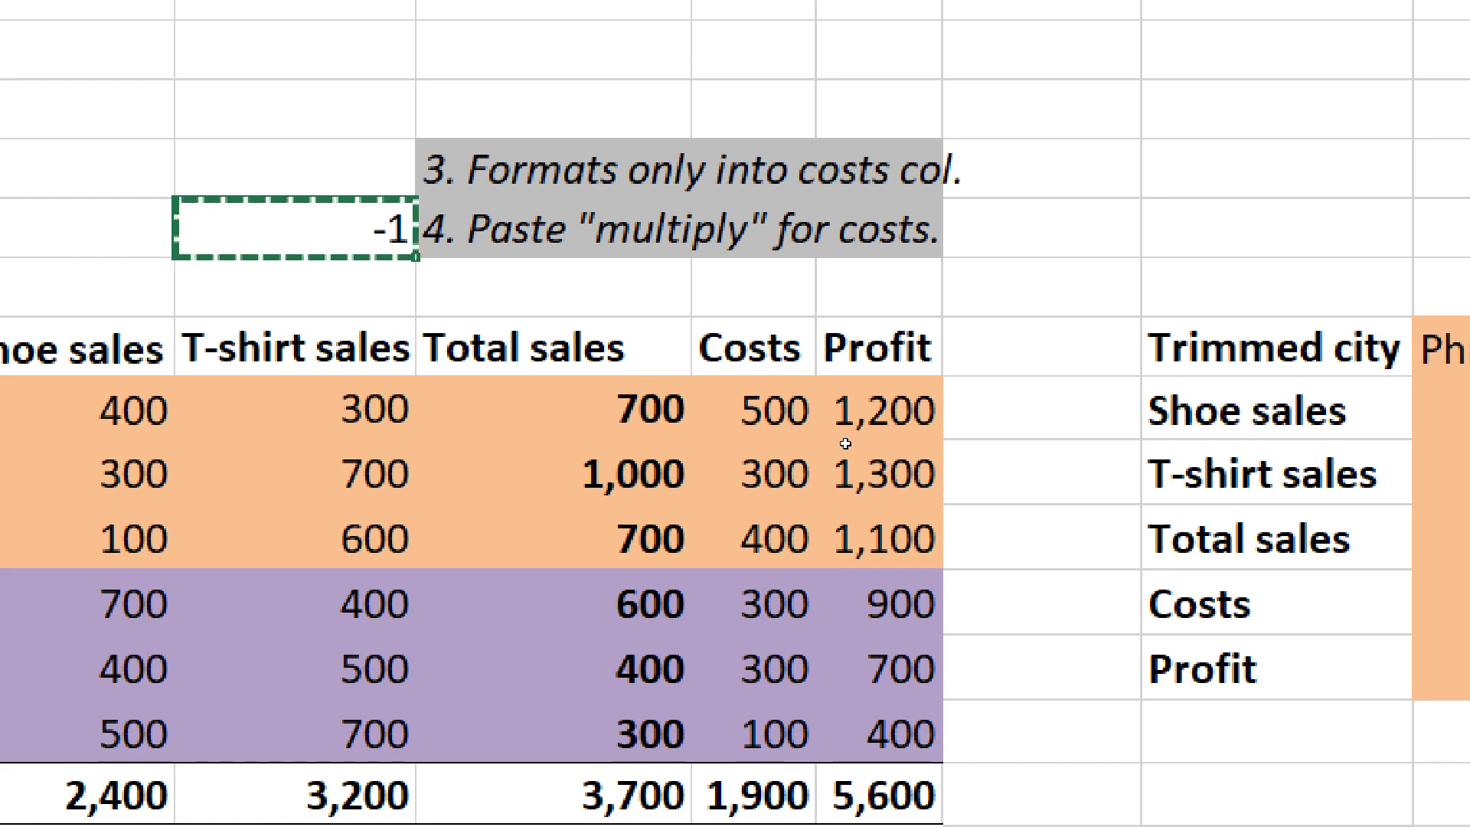
{"action": "left_click_drag", "start_coordinate": [770, 409], "coordinate": [800, 545]}
{"action": "key", "text": "shift+Down"}
{"action": "key", "text": "shift+Down"}
{"action": "key", "text": "shift+Down"}
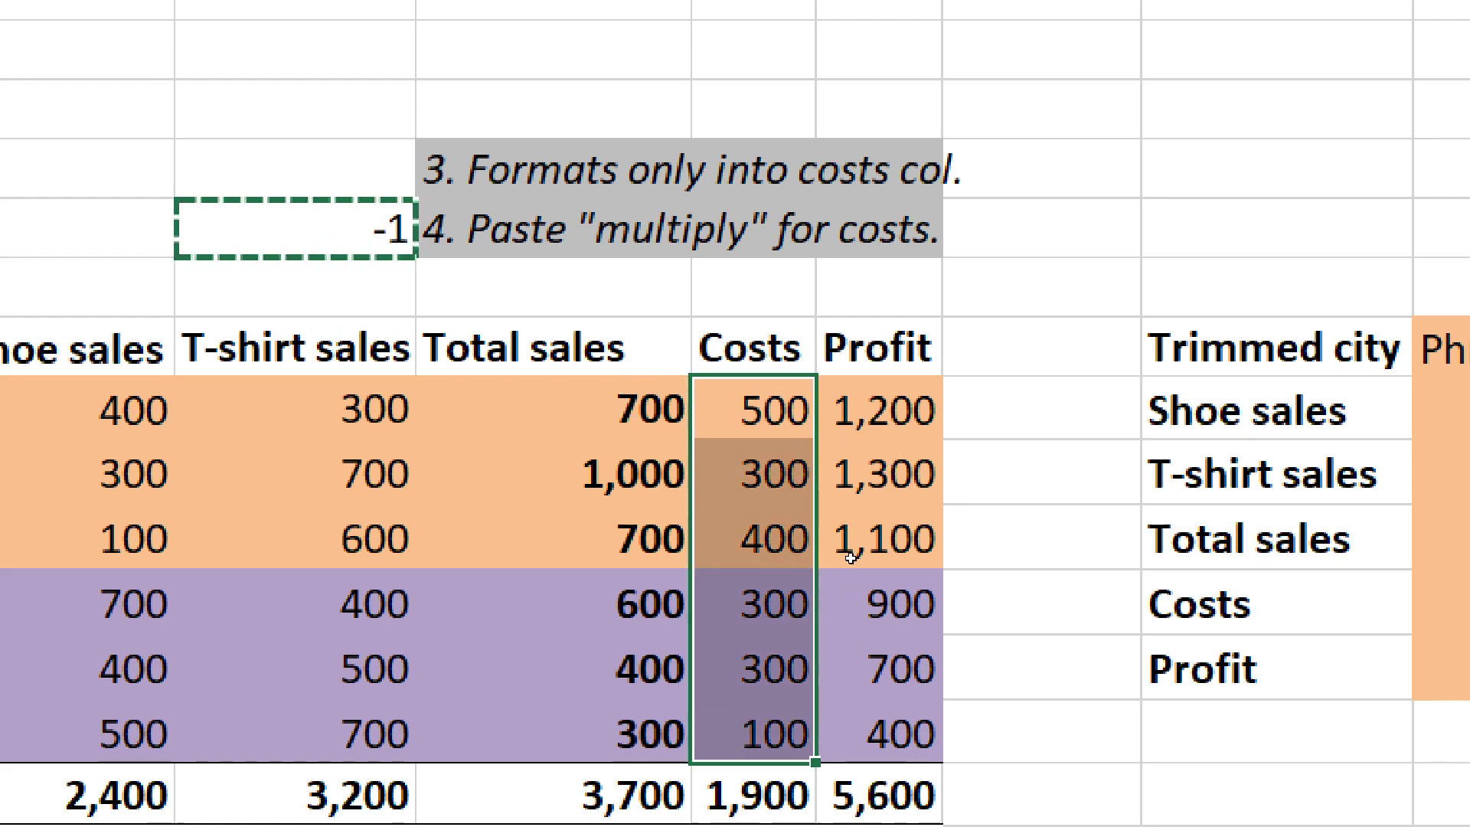
- Try multiplying the costs by the copied -1 using Paste Special with All and Multiply, review the column, and undo it
{"action": "key", "text": "ctrl+alt+v"}
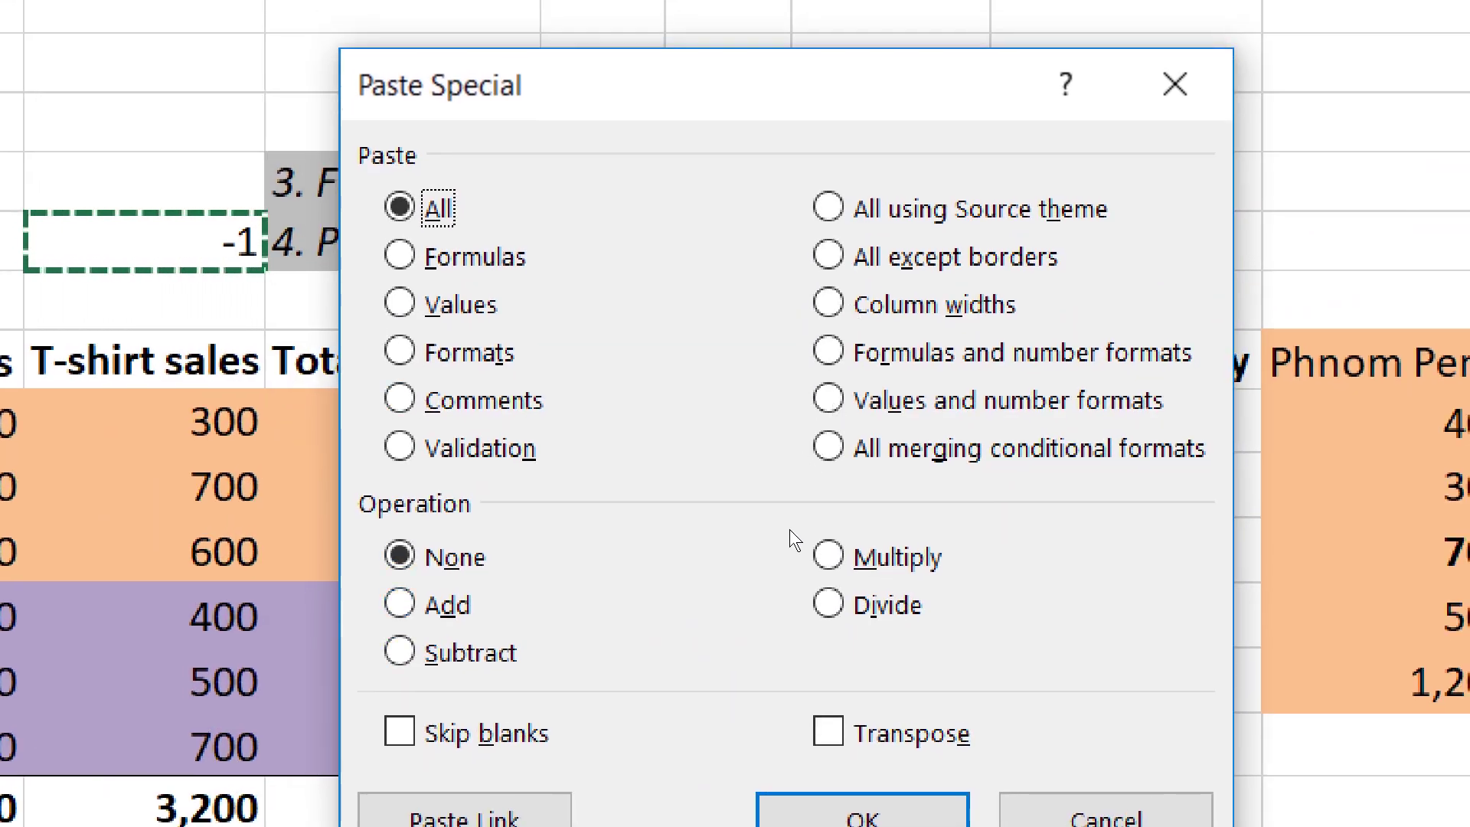
{"action": "left_click", "coordinate": [896, 557]}
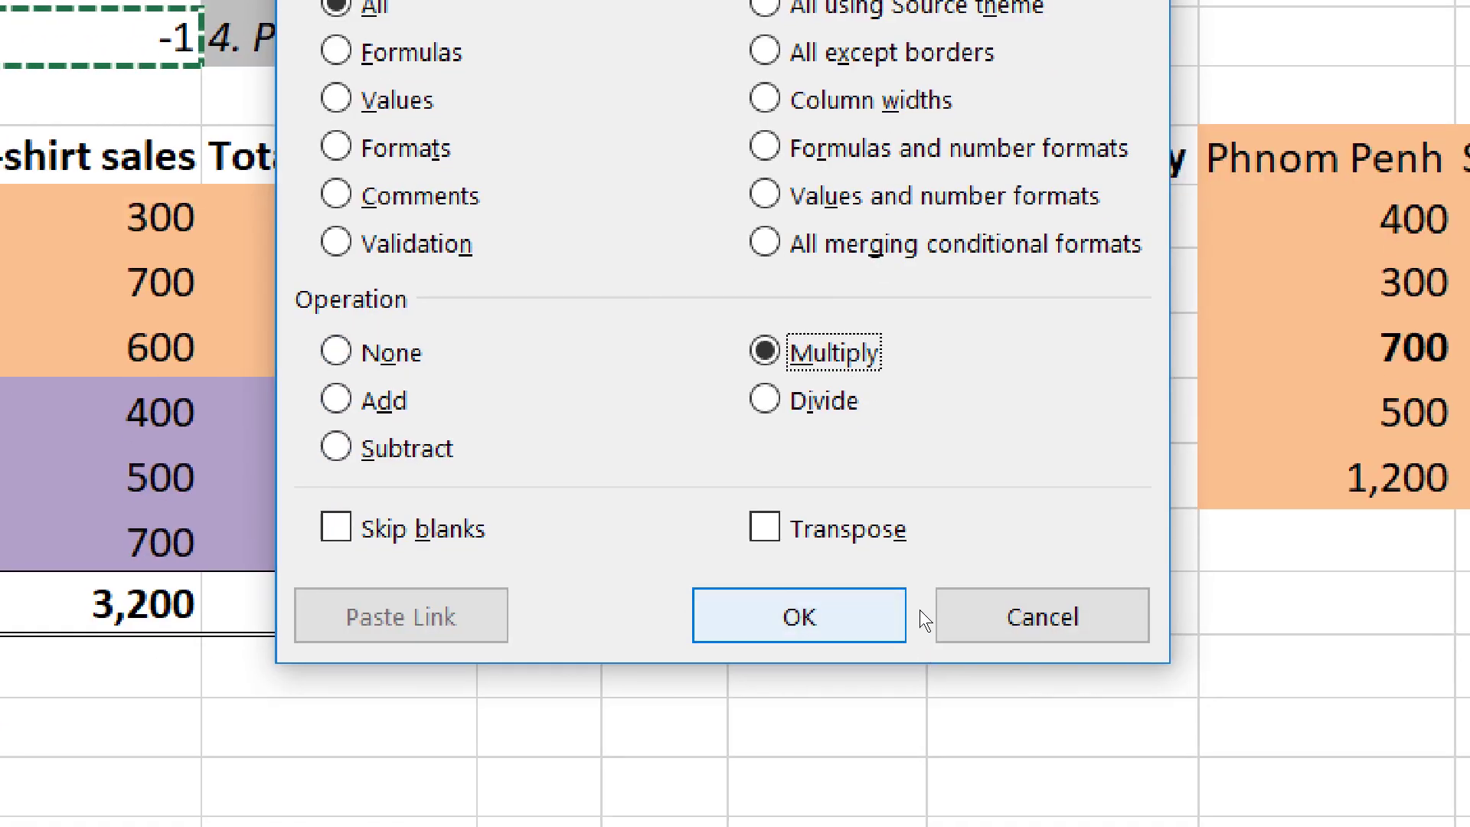
{"action": "left_click", "coordinate": [918, 816]}
{"action": "key", "text": "Up"}
{"action": "key", "text": "Down"}
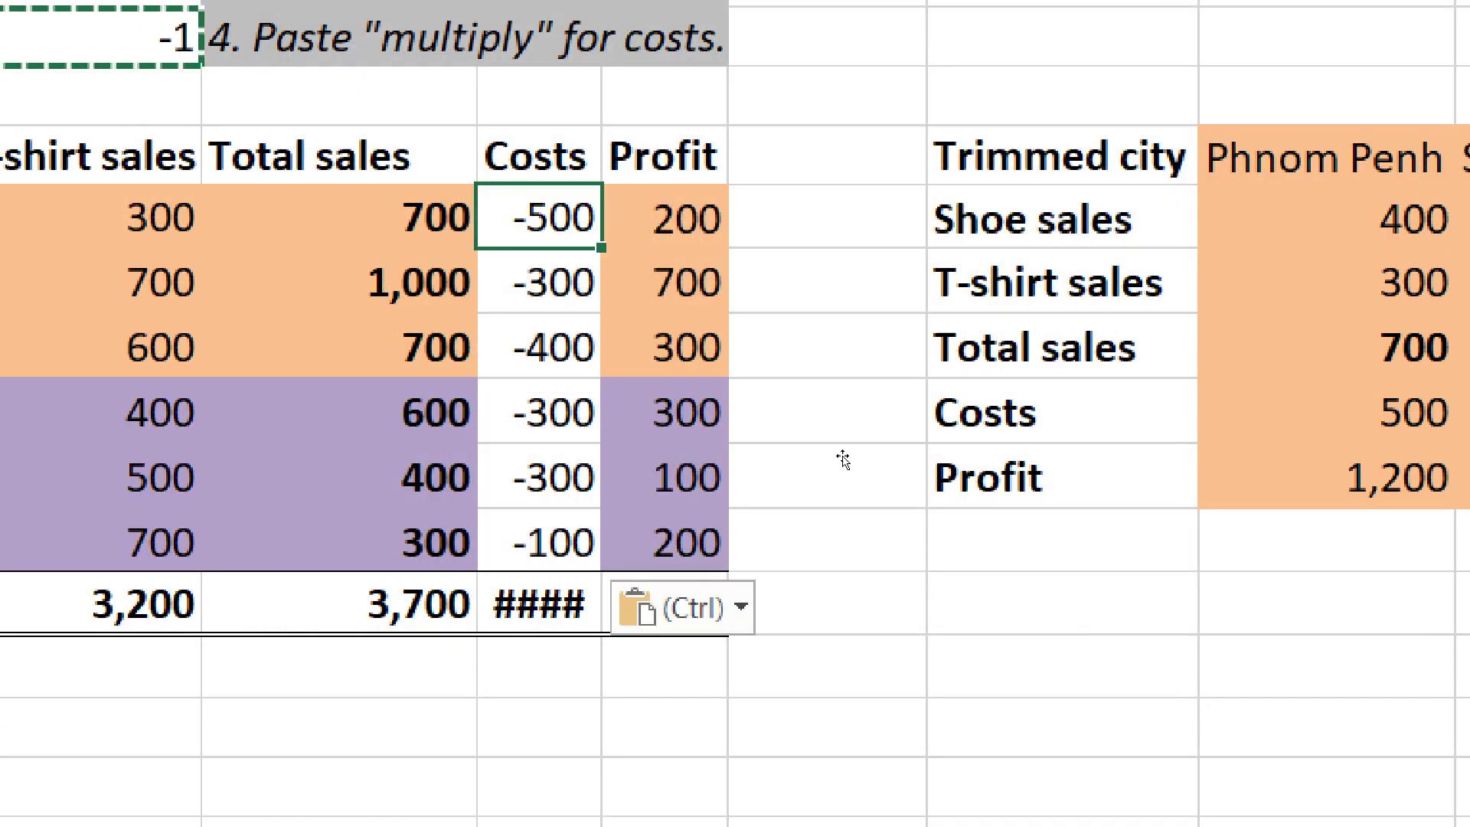
{"action": "key", "text": "Down"}
{"action": "key", "text": "Down"}
{"action": "key", "text": "Down"}
{"action": "key", "text": "Down"}
{"action": "key", "text": "Down"}
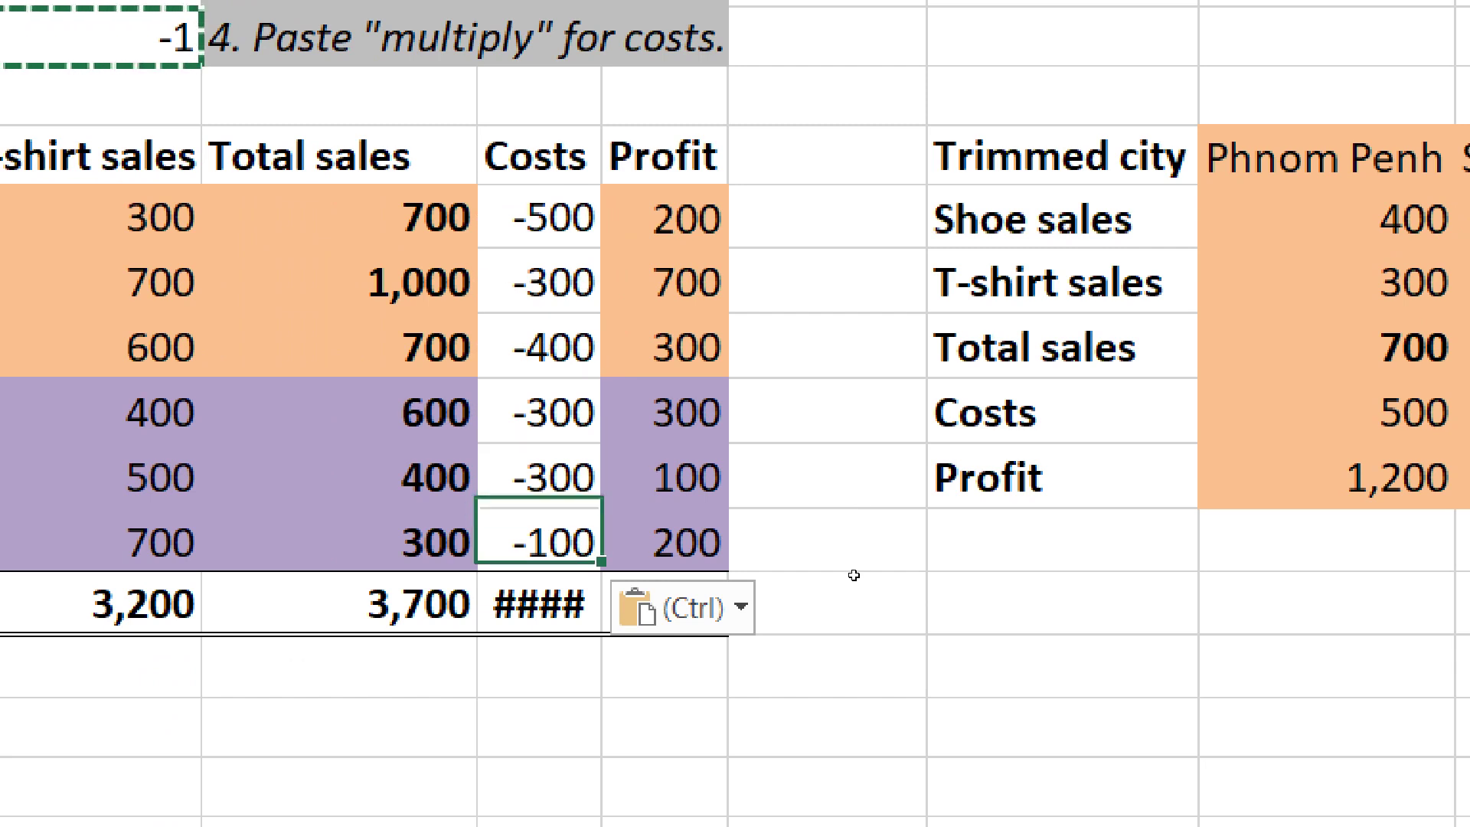
{"action": "key", "text": "Up"}
{"action": "key", "text": "Up"}
{"action": "key", "text": "Up"}
{"action": "key", "text": "Up"}
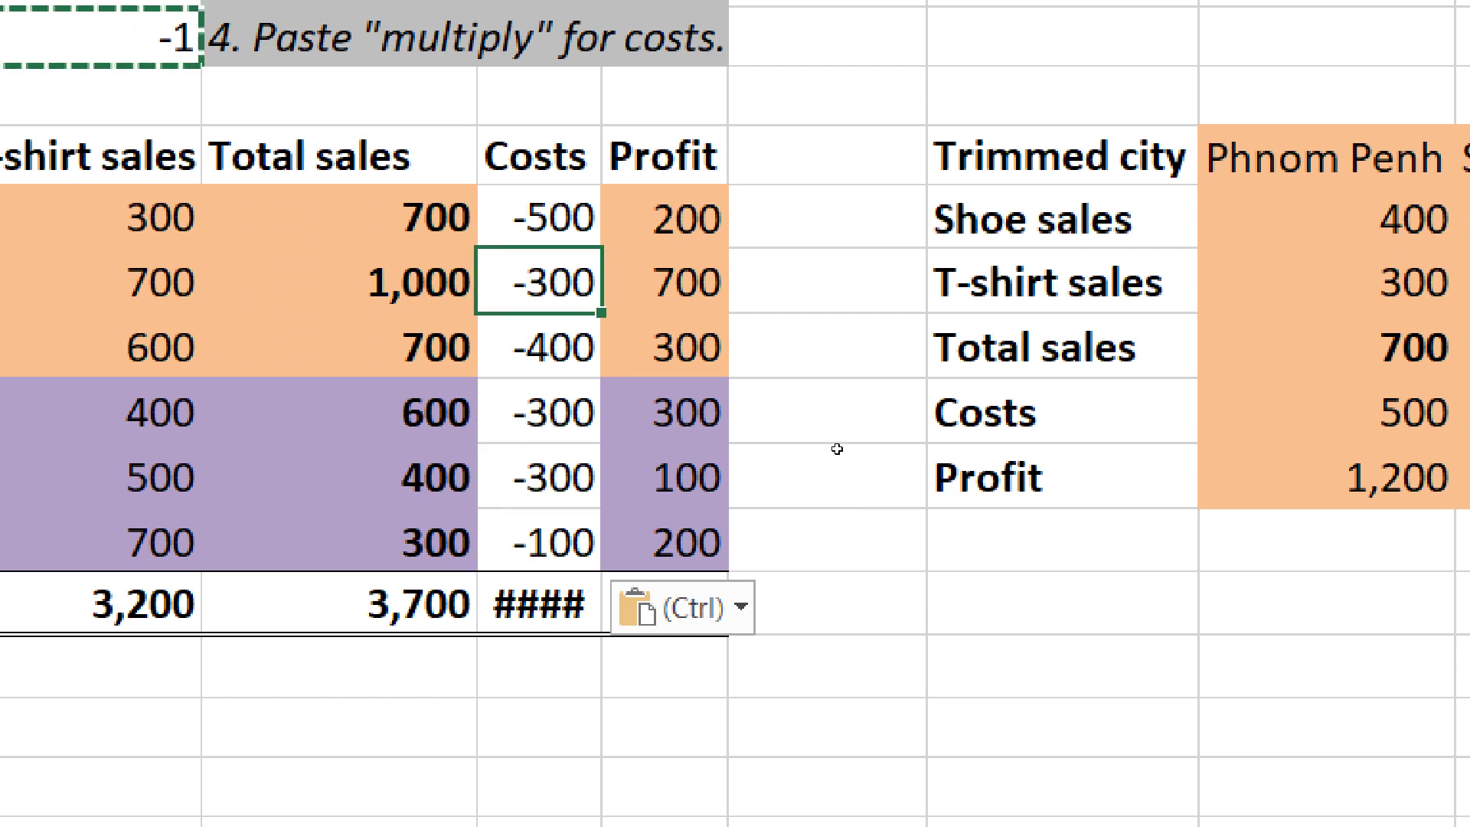
{"action": "key", "text": "Up"}
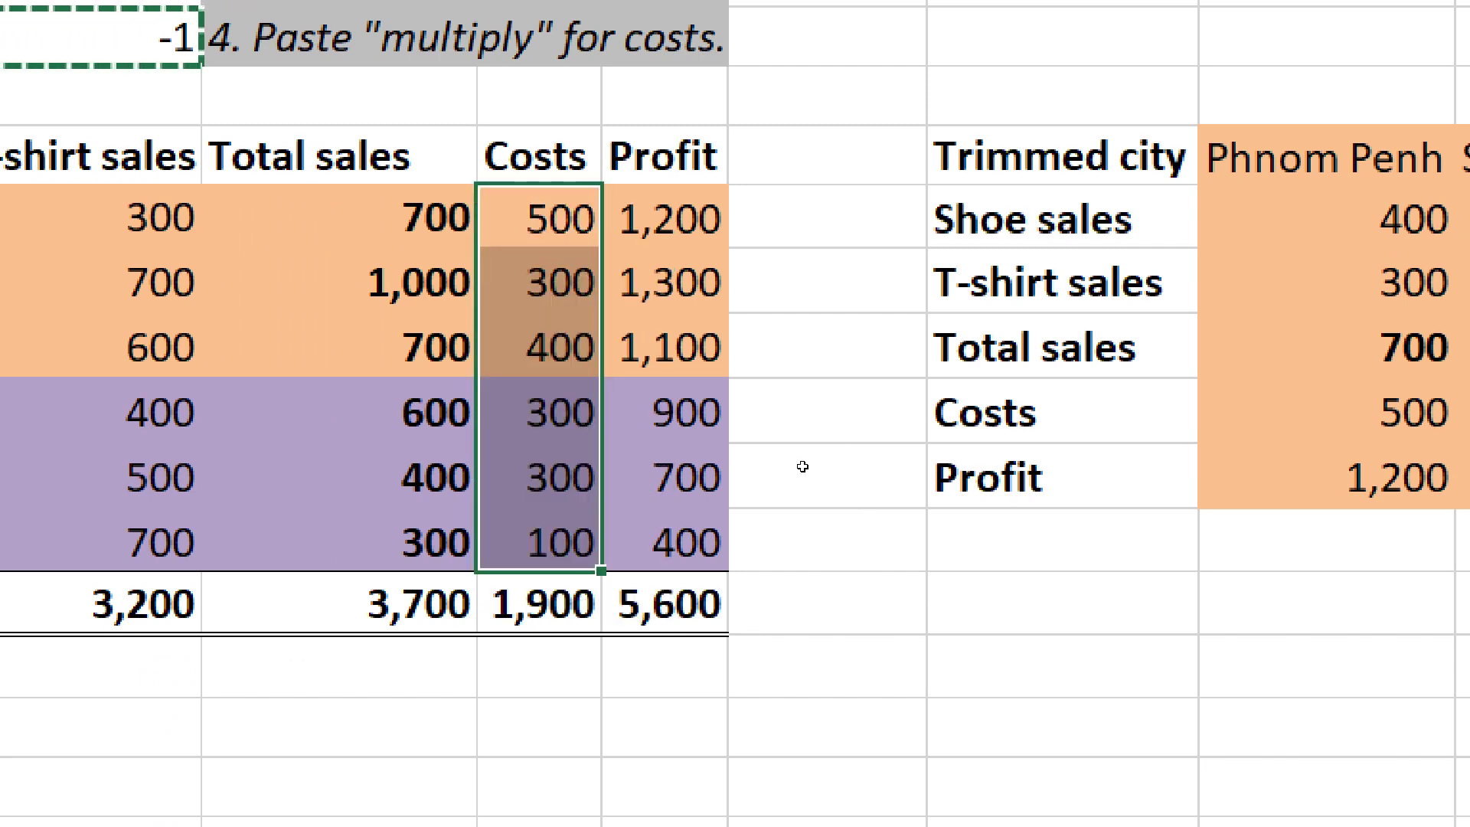
- Multiply the costs G9:G14 by the copied -1 using Paste Special with Values and Multiply
{"action": "key", "text": "ctrl+alt+v"}
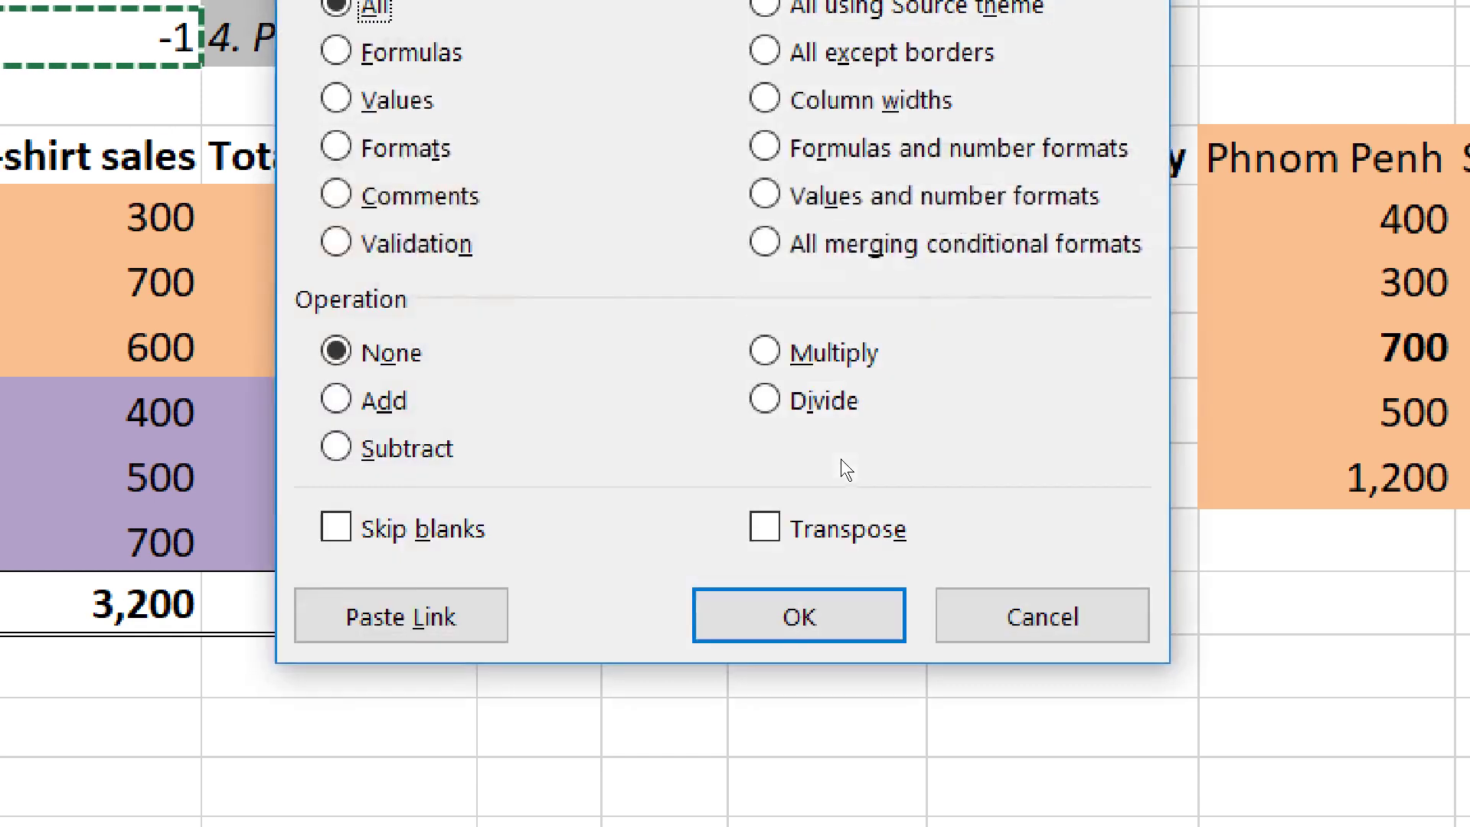
{"action": "left_click", "coordinate": [337, 97]}
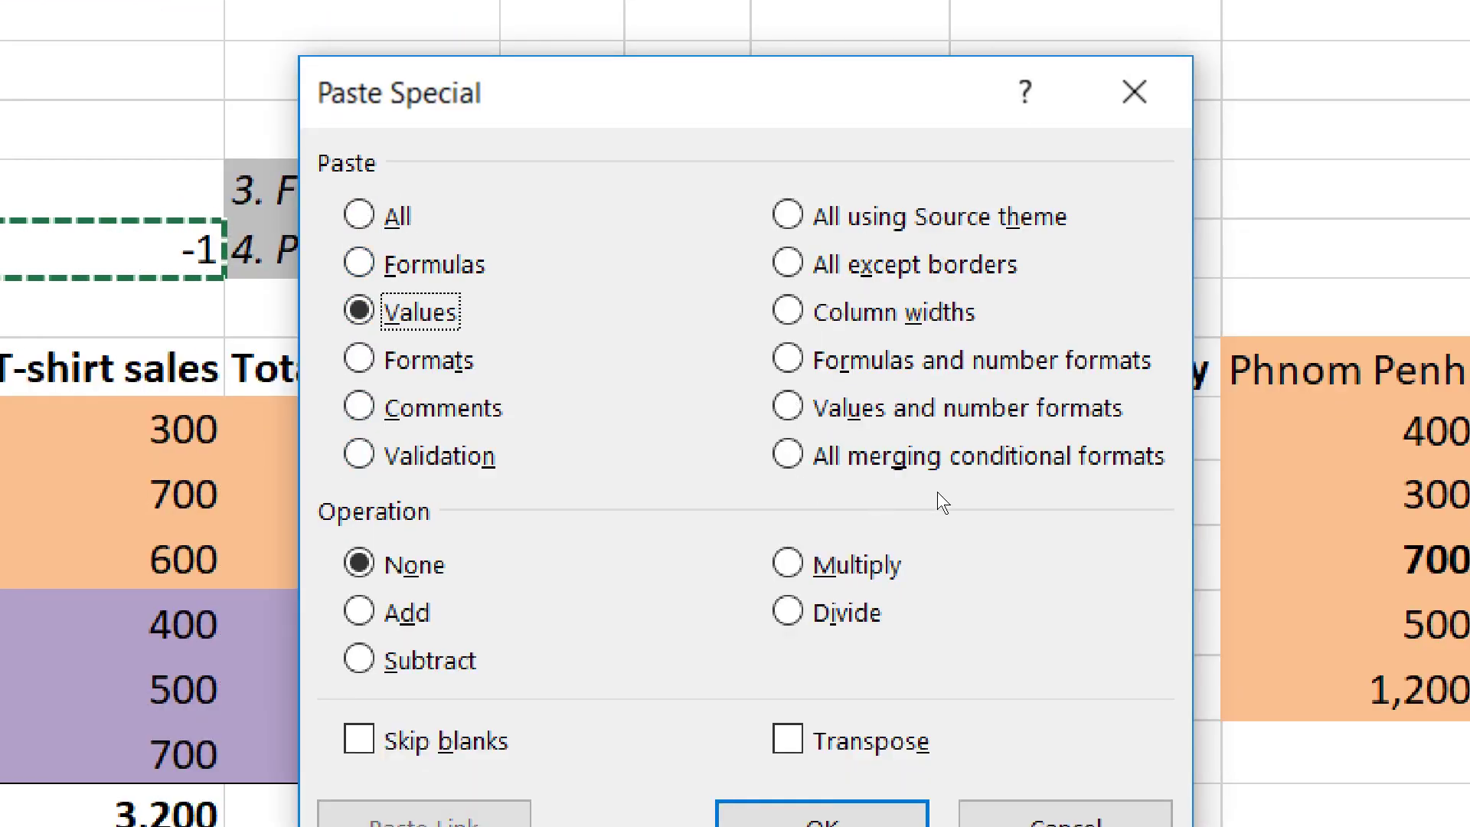
{"action": "key", "text": "alt+m"}
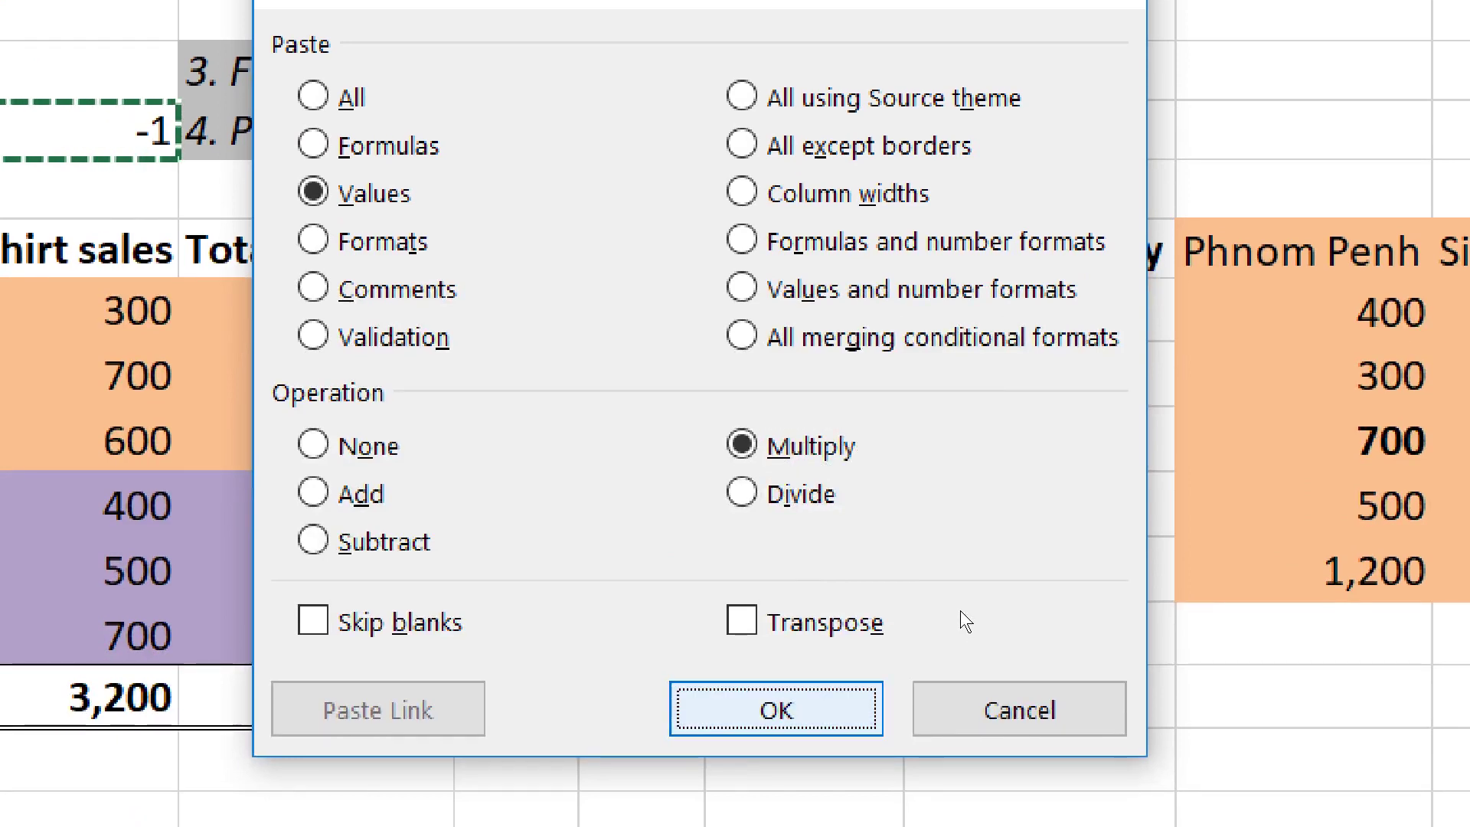
{"action": "key", "text": "Return"}
- Widen the Costs column G and clear the copy selection
{"action": "key", "text": "Right"}
{"action": "key", "text": "Down"}
{"action": "key", "text": "Down"}
{"action": "key", "text": "Down"}
{"action": "key", "text": "Down"}
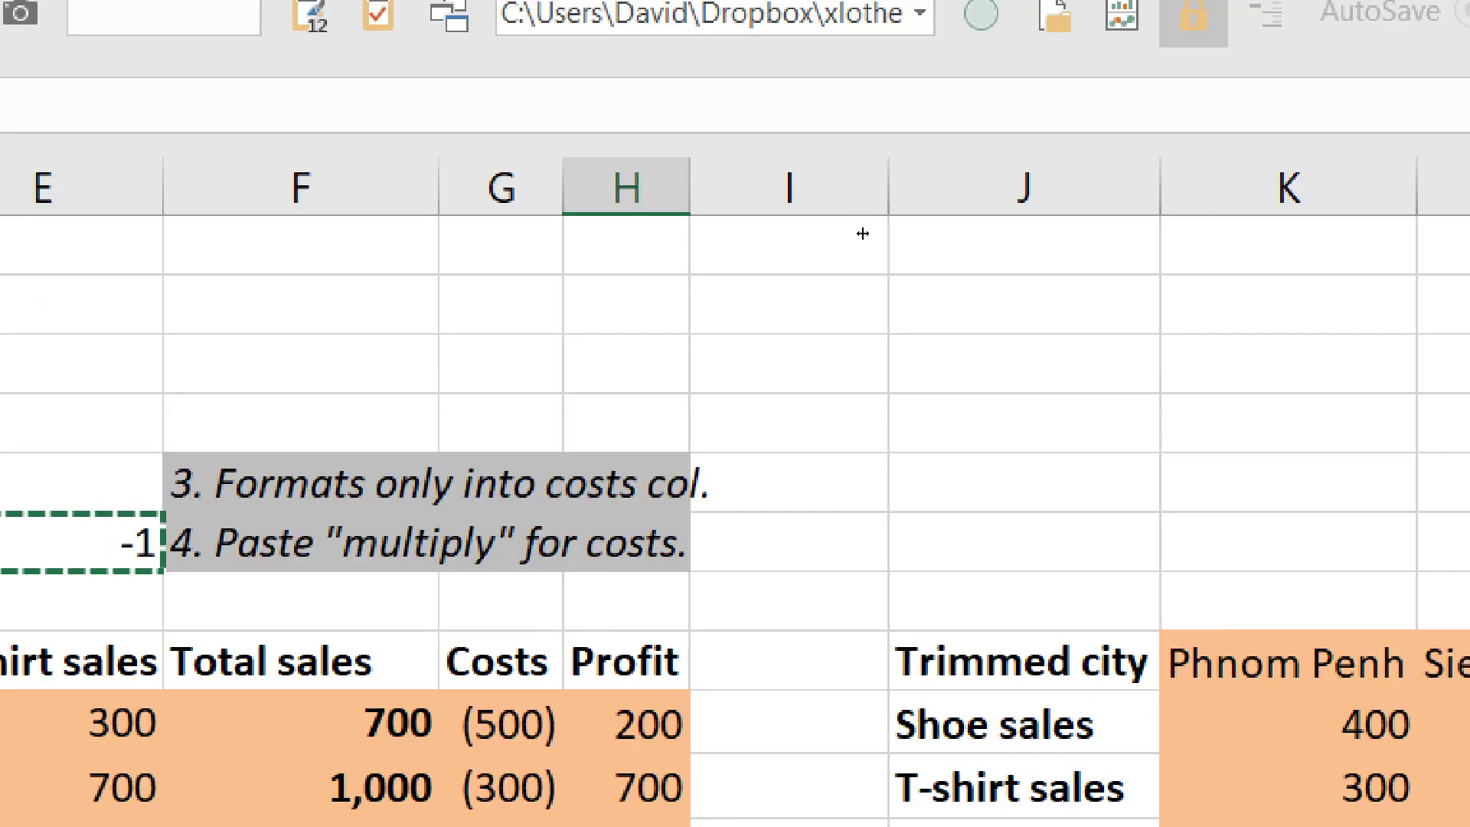
{"action": "left_click_drag", "start_coordinate": [563, 187], "coordinate": [620, 188]}
{"action": "key", "text": "Left"}
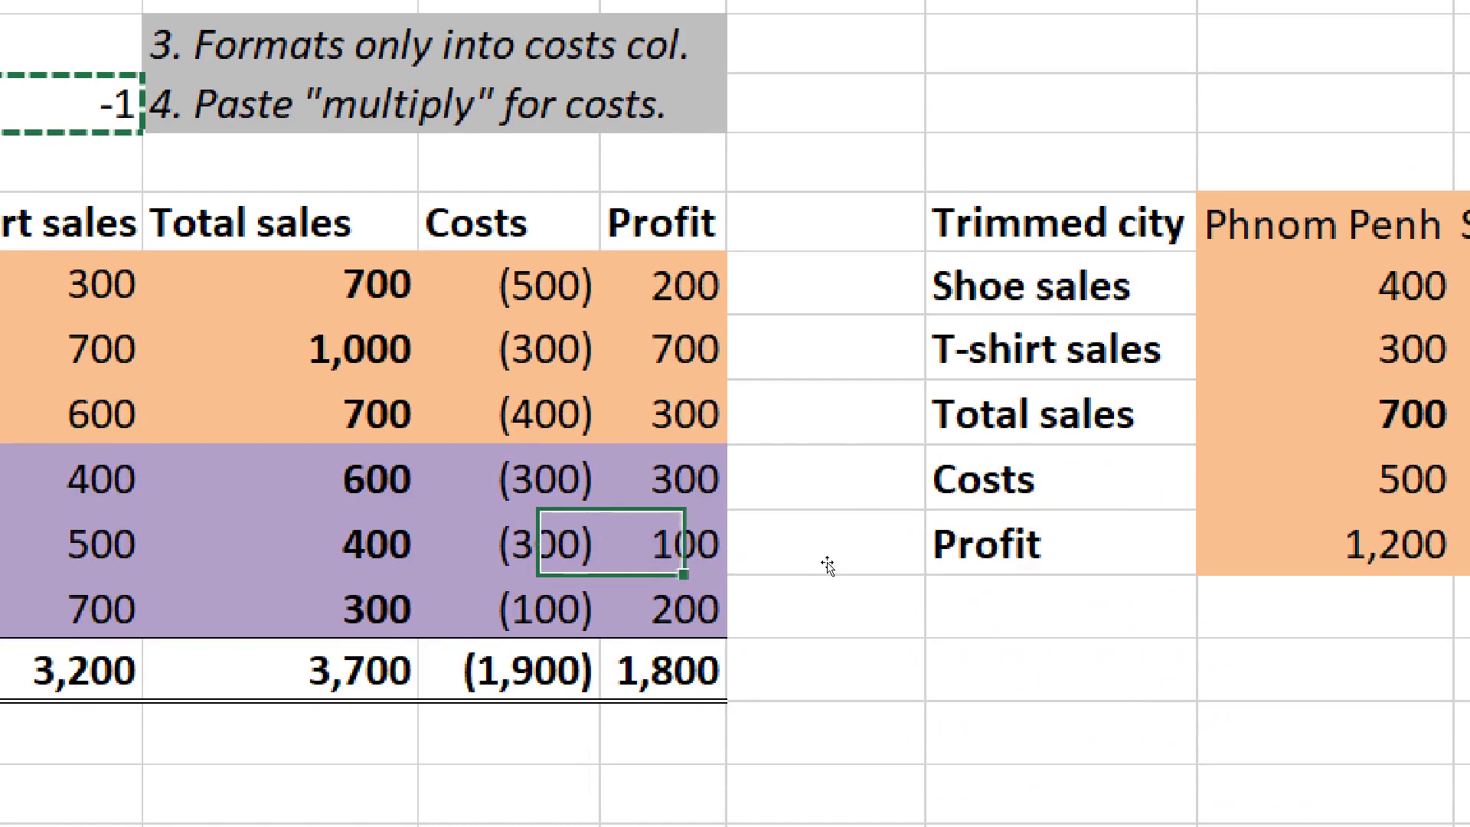
{"action": "key", "text": "Escape"}
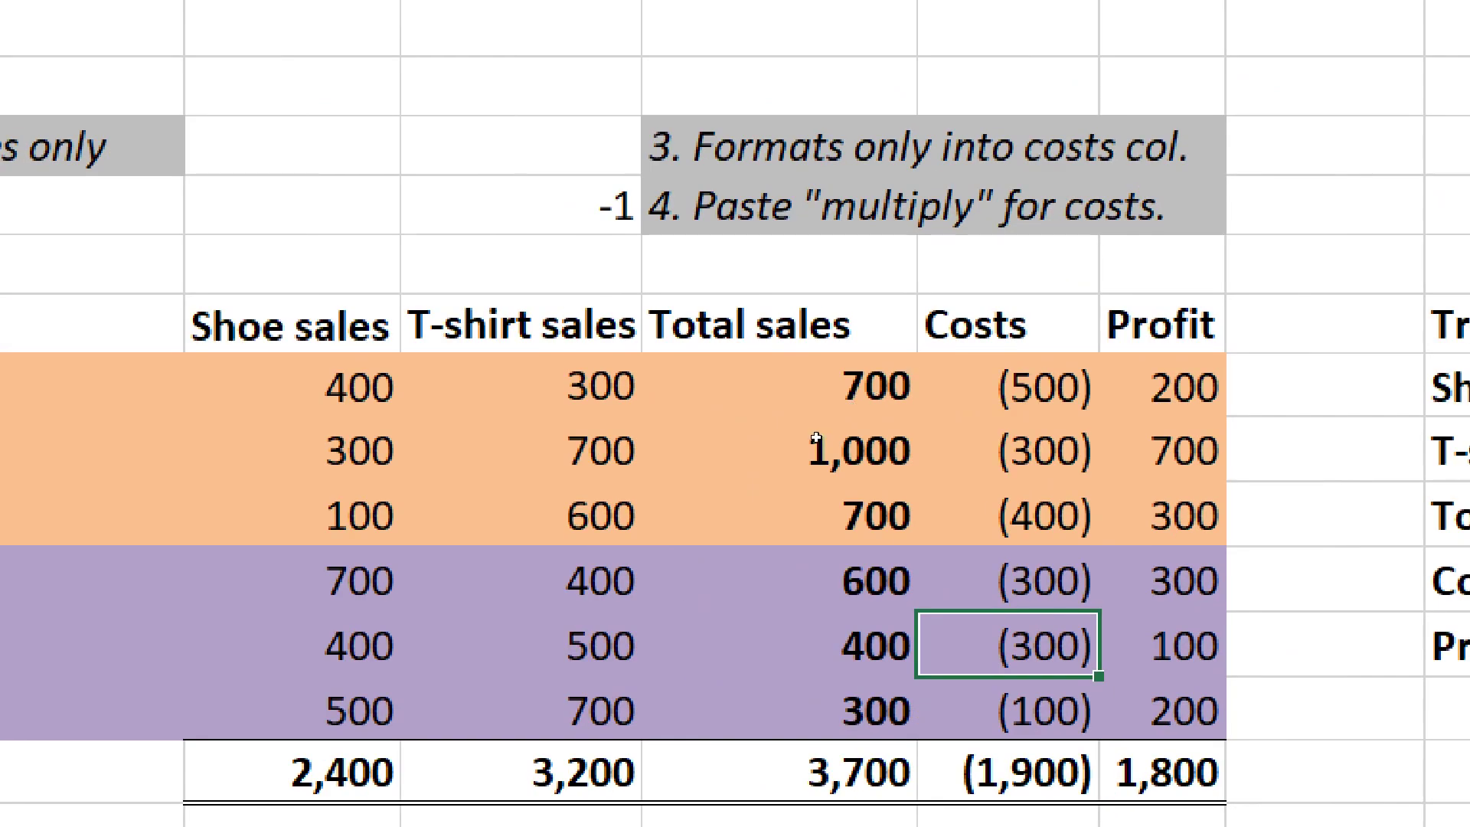
- Copy the sales table A8:H14, including its header row
{"action": "left_click", "coordinate": [821, 398]}
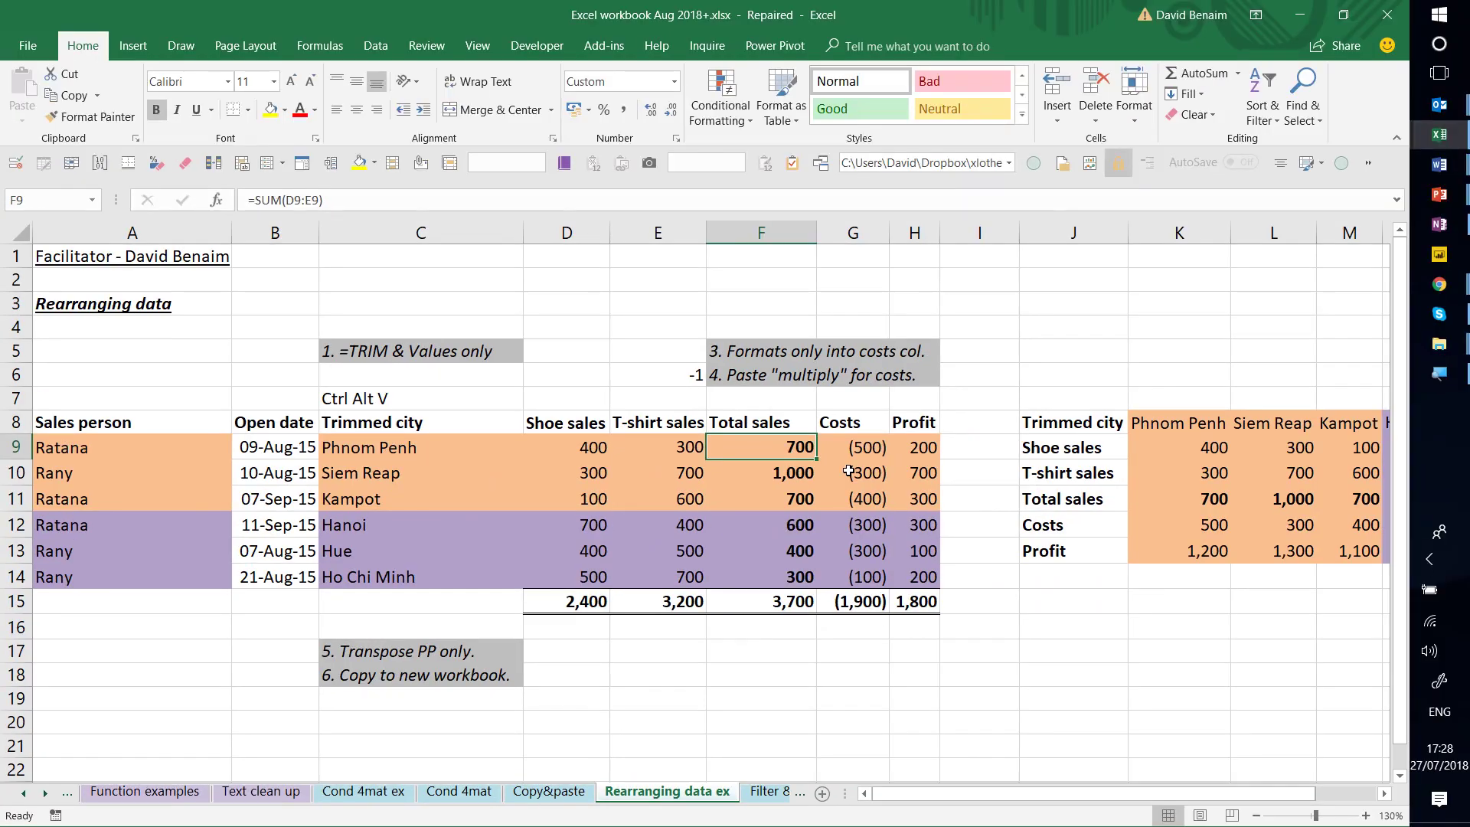
{"action": "key", "text": "Left"}
{"action": "key", "text": "Left"}
{"action": "key", "text": "Left"}
{"action": "key", "text": "Left"}
{"action": "key", "text": "Left"}
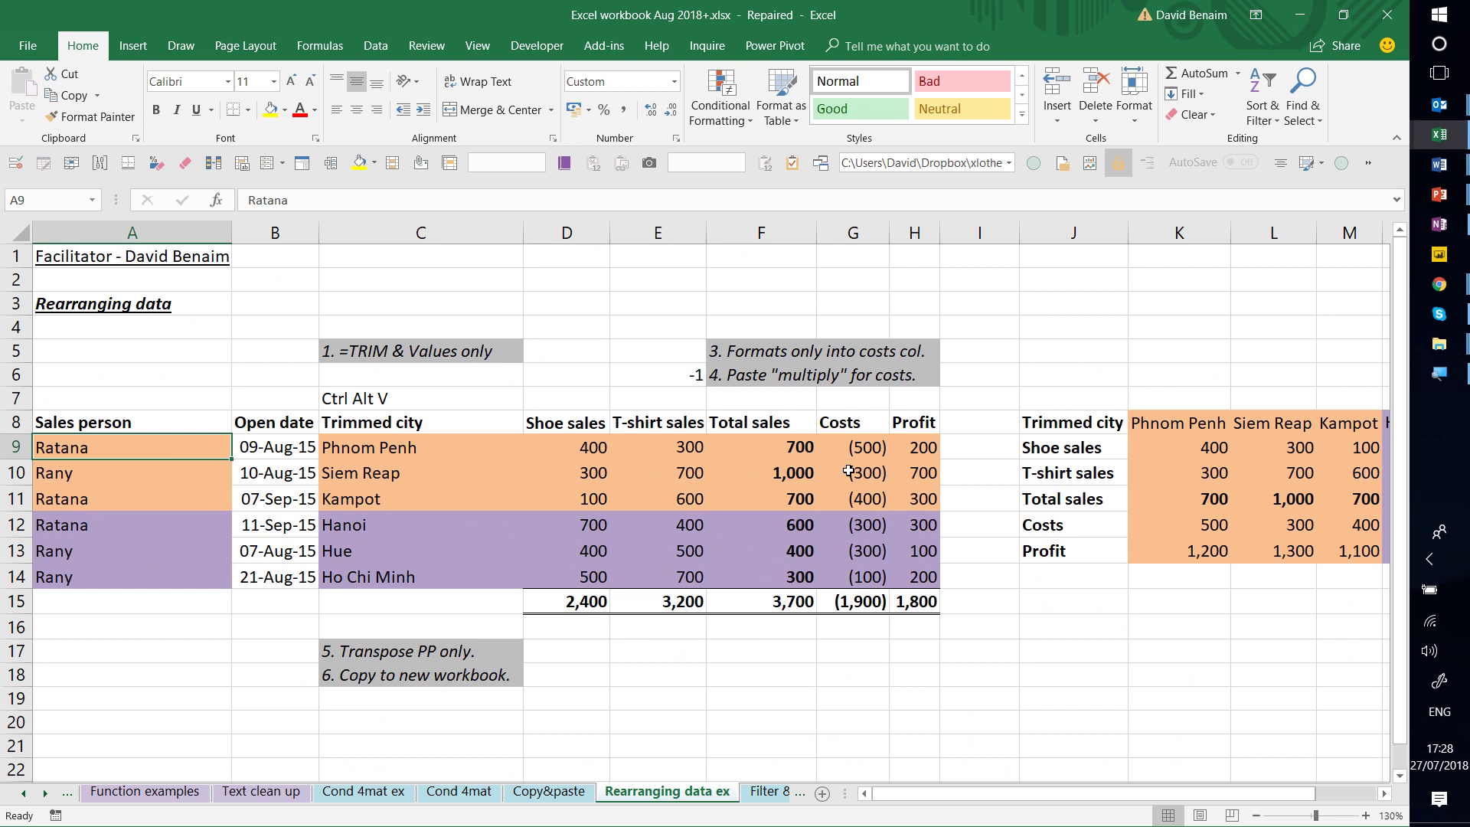
{"action": "key", "text": "Up"}
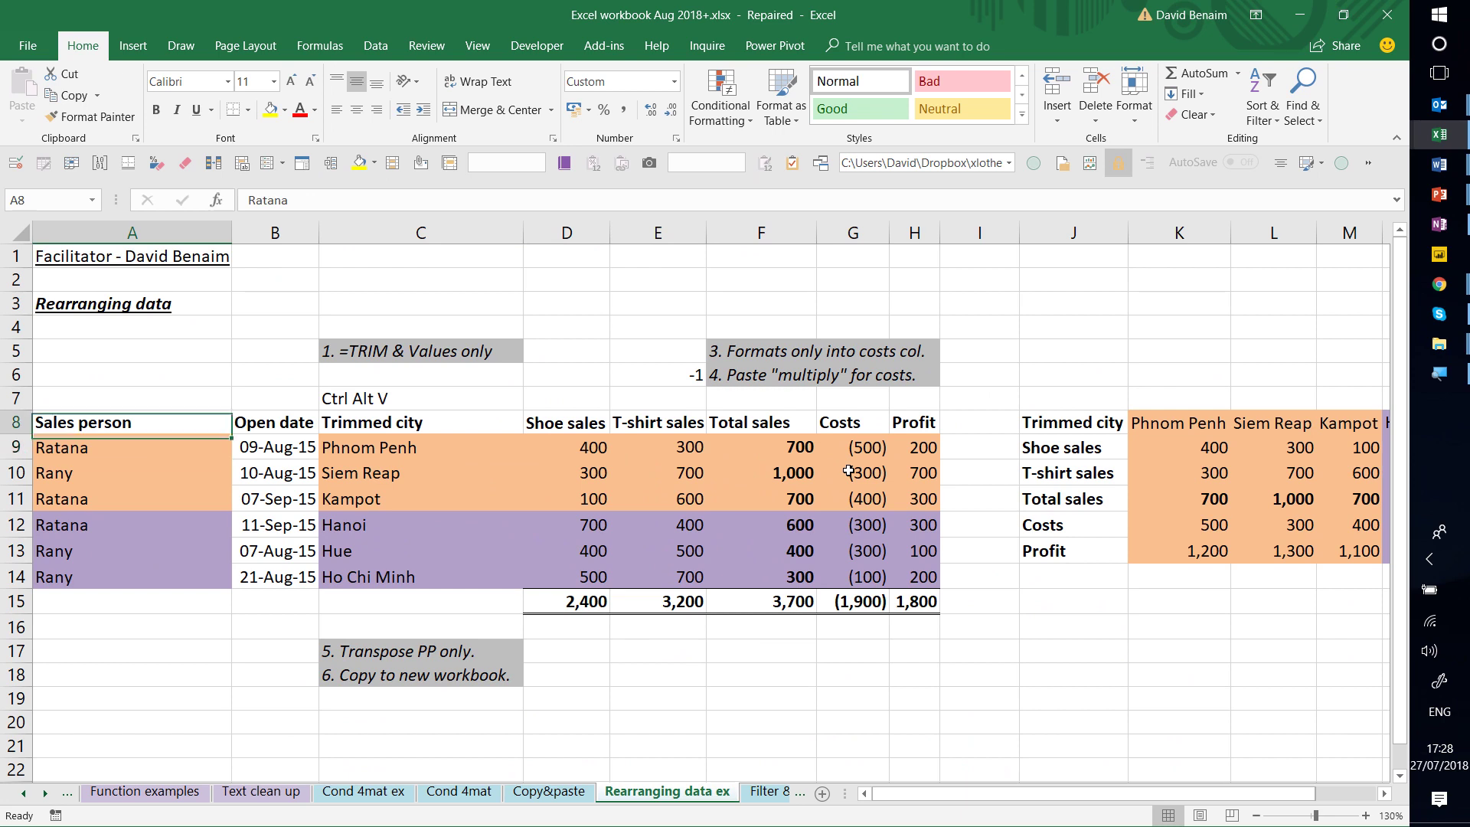
{"action": "key", "text": "ctrl+shift+Down"}
{"action": "key", "text": "ctrl+shift+Right"}
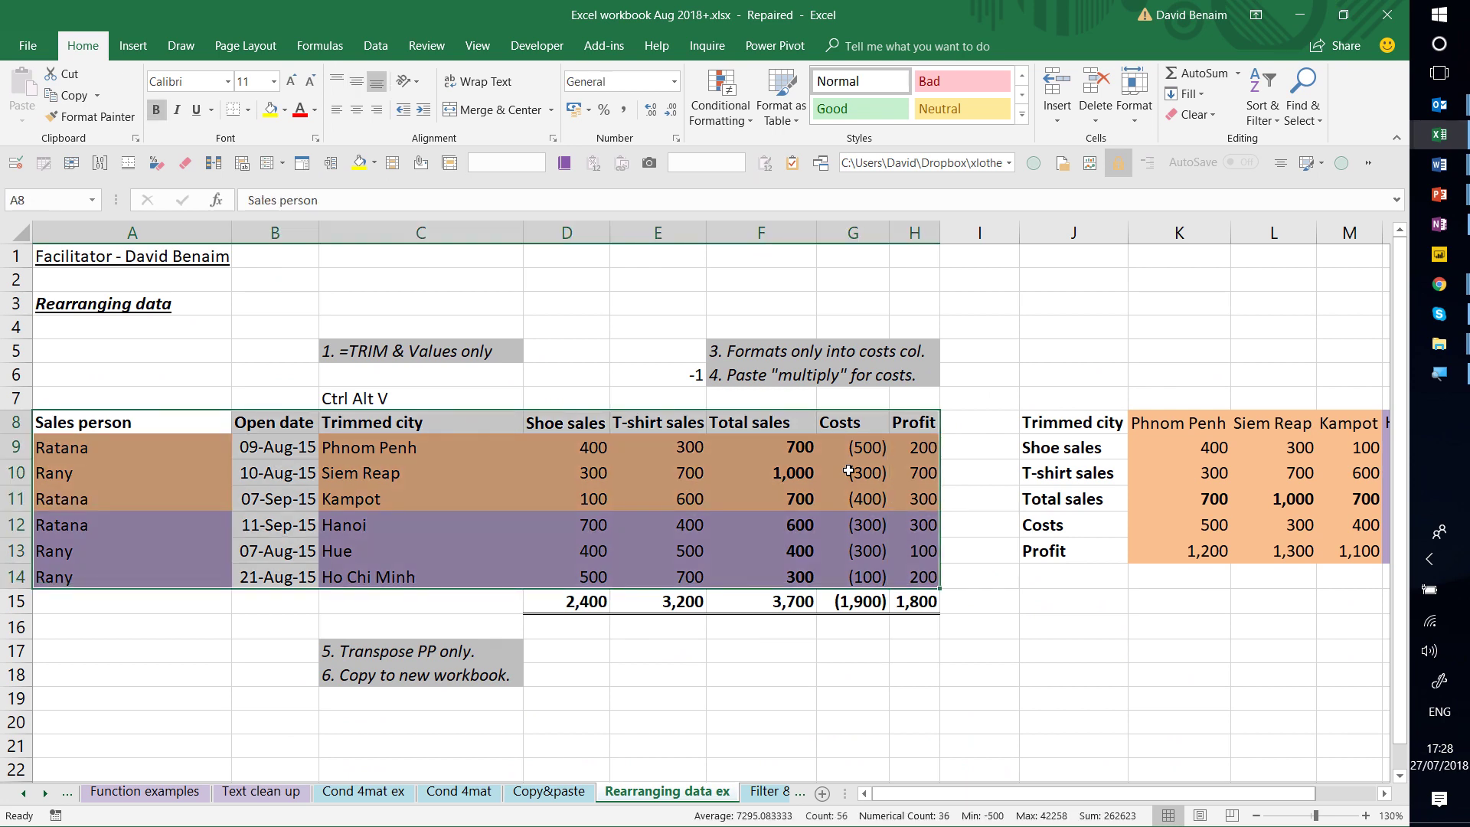
{"action": "key", "text": "ctrl+c"}
- Try pasting the table as values only at A25, inspect the open dates, and undo the paste
{"action": "scroll", "coordinate": [154, 525], "scroll_direction": "down", "scroll_amount": 4}
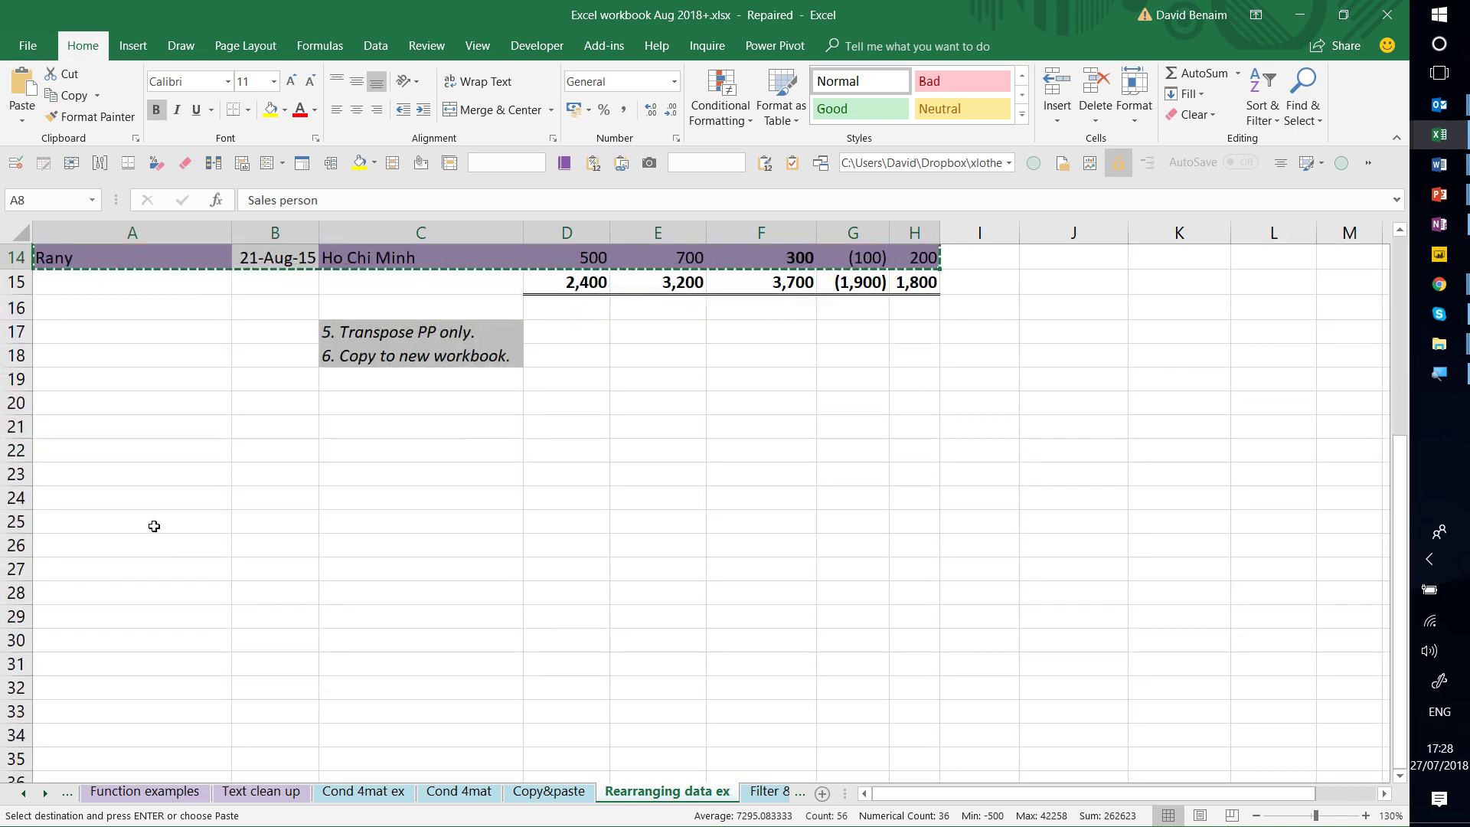
{"action": "left_click", "coordinate": [165, 522]}
{"action": "key", "text": "ctrl+alt+v"}
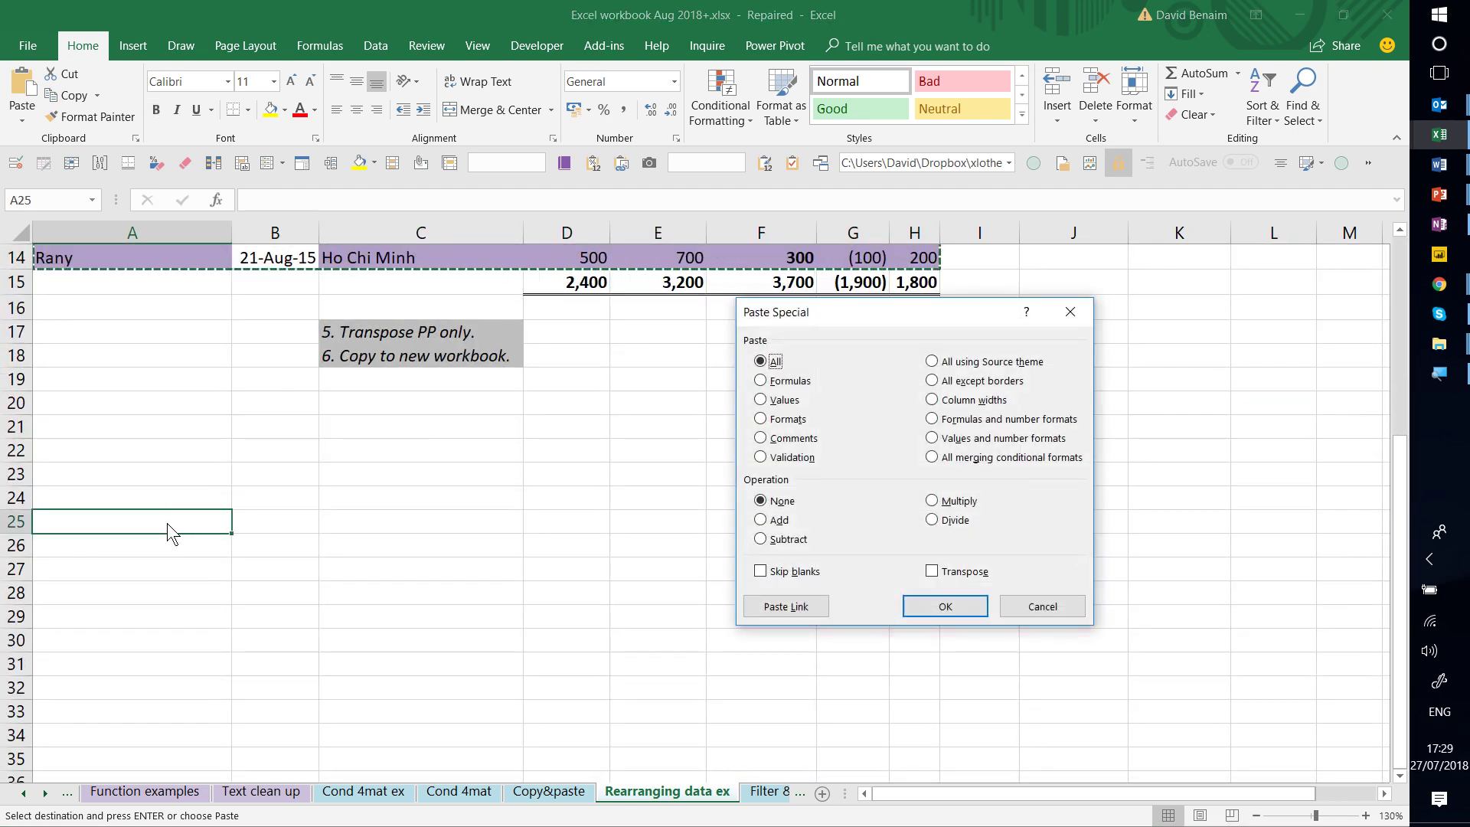
{"action": "left_click", "coordinate": [780, 401]}
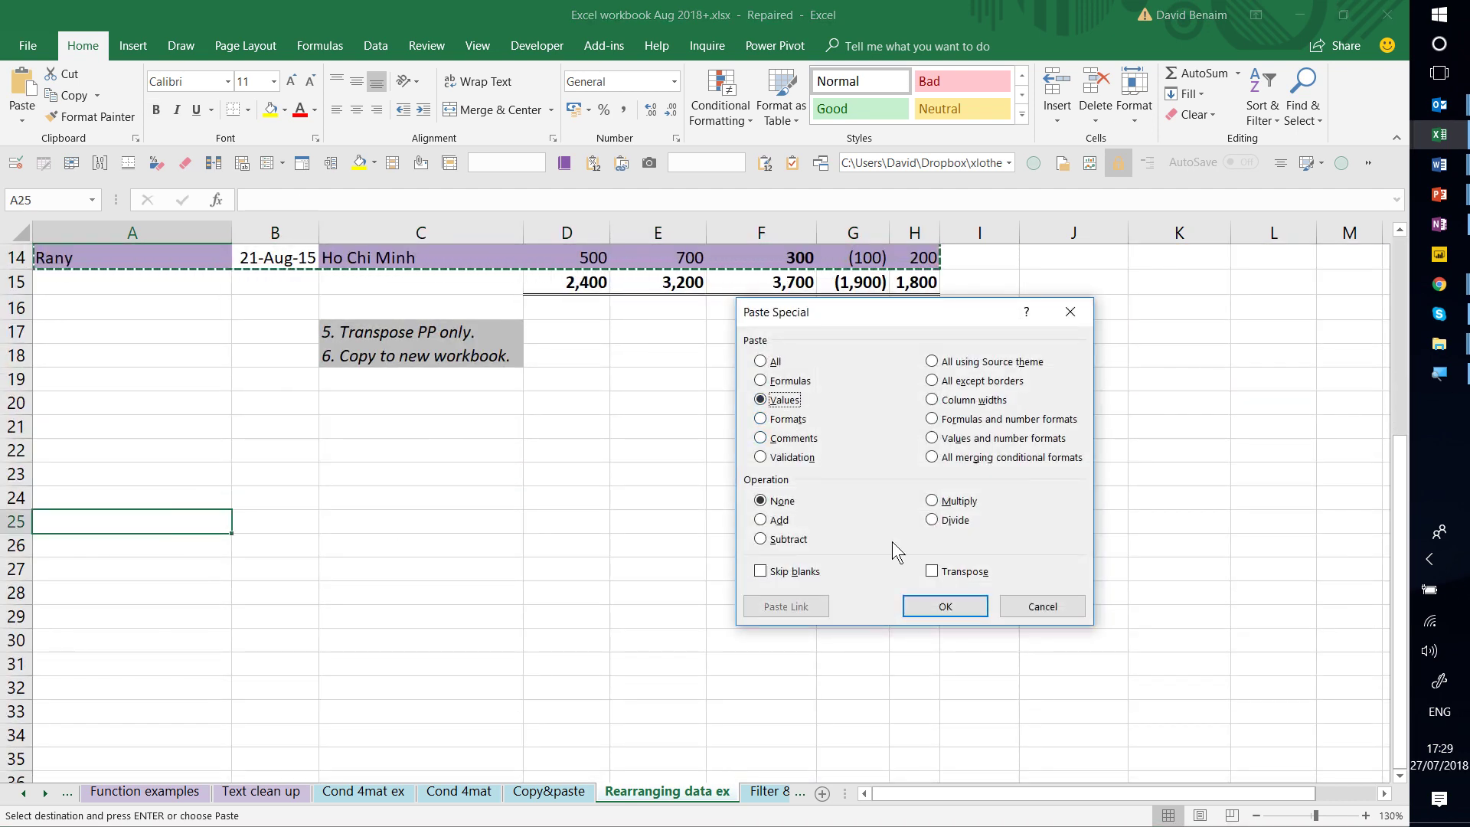
{"action": "left_click", "coordinate": [934, 614]}
{"action": "left_click", "coordinate": [297, 564]}
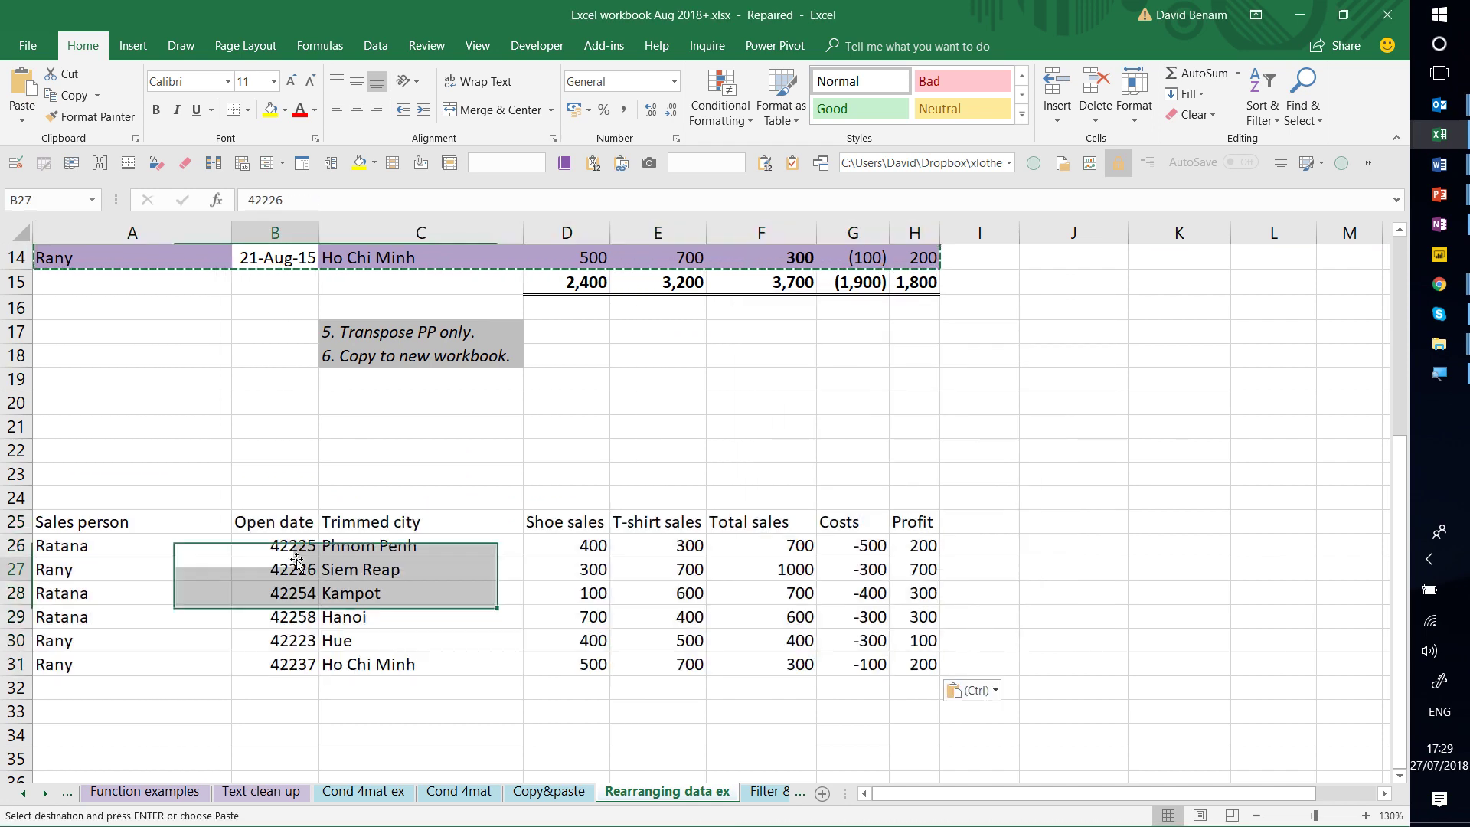
{"action": "scroll", "coordinate": [297, 510], "scroll_direction": "up", "scroll_amount": 5}
{"action": "scroll", "coordinate": [296, 510], "scroll_direction": "down", "scroll_amount": 5}
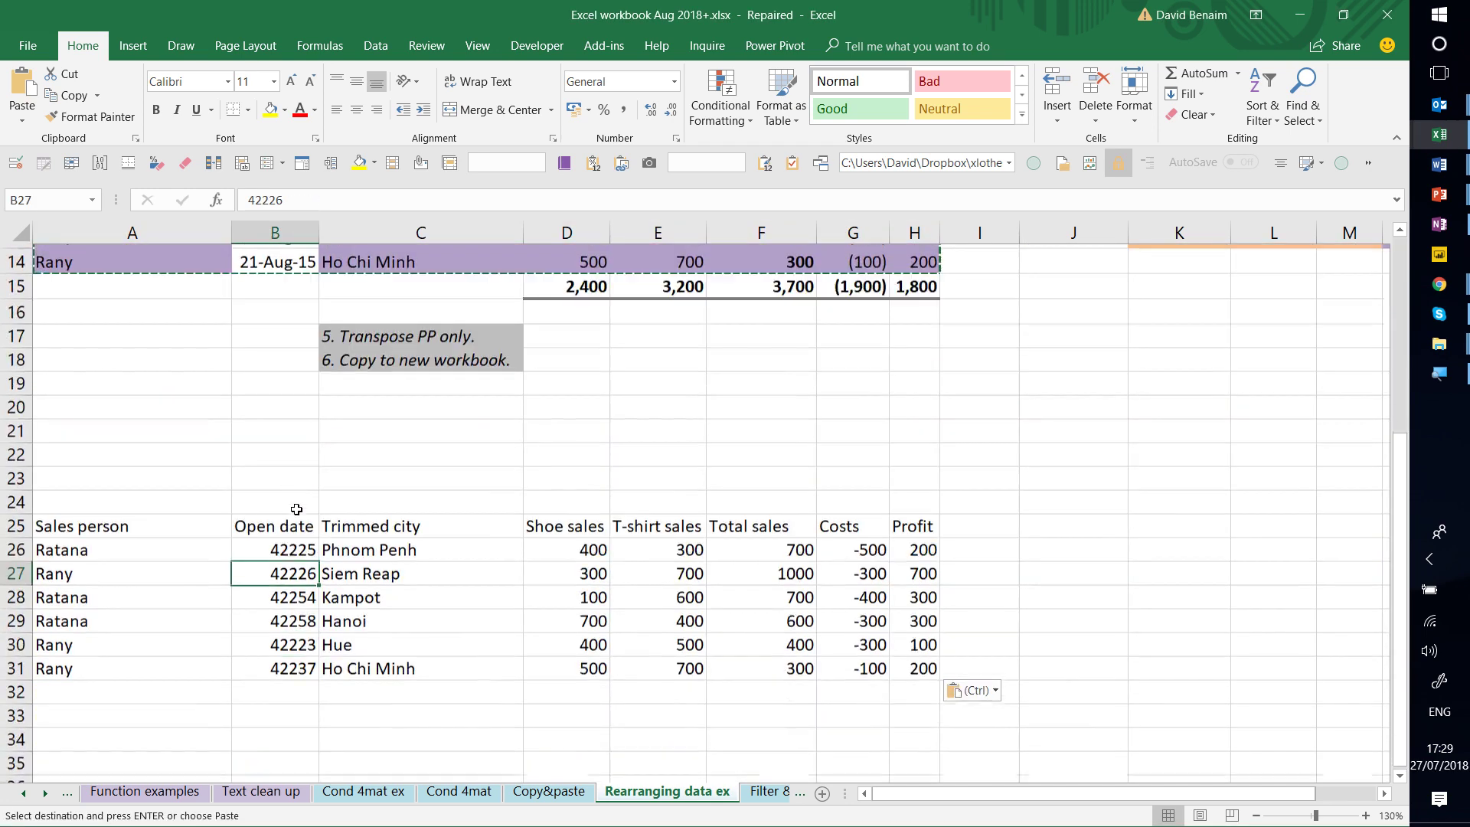
{"action": "left_click", "coordinate": [253, 545]}
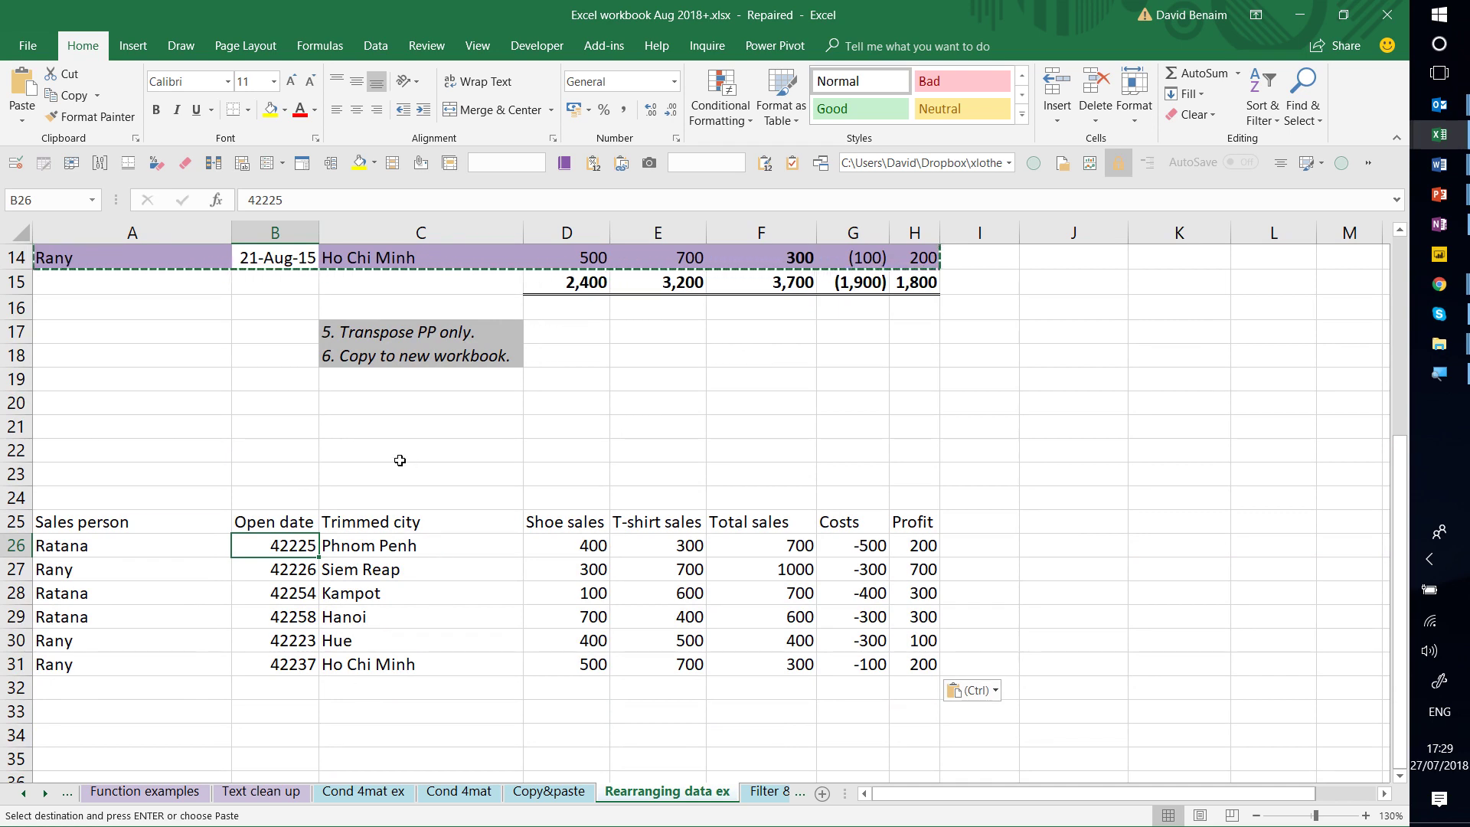
{"action": "key", "text": "Escape"}
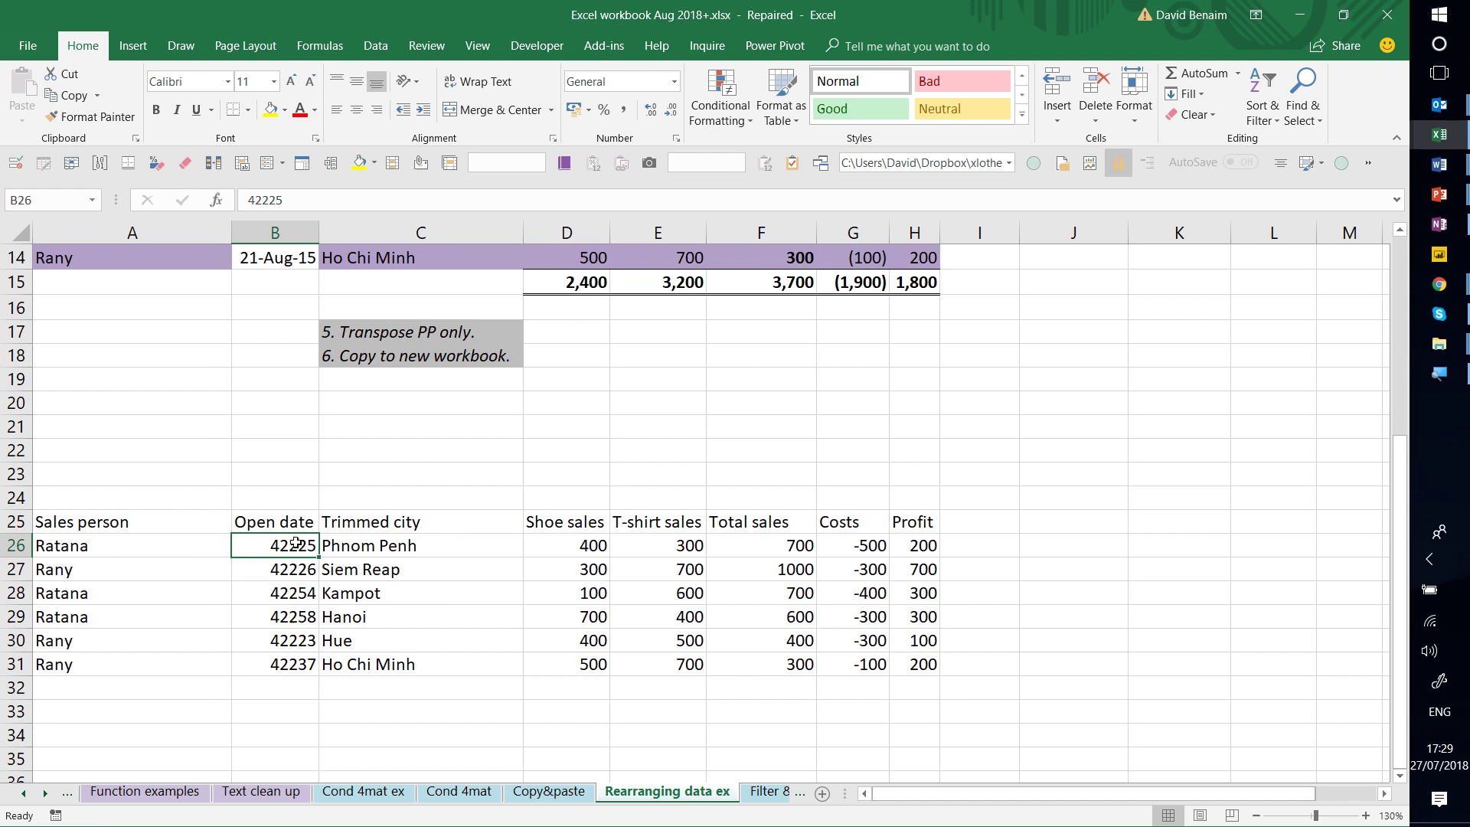
{"action": "key", "text": "ctrl+z"}
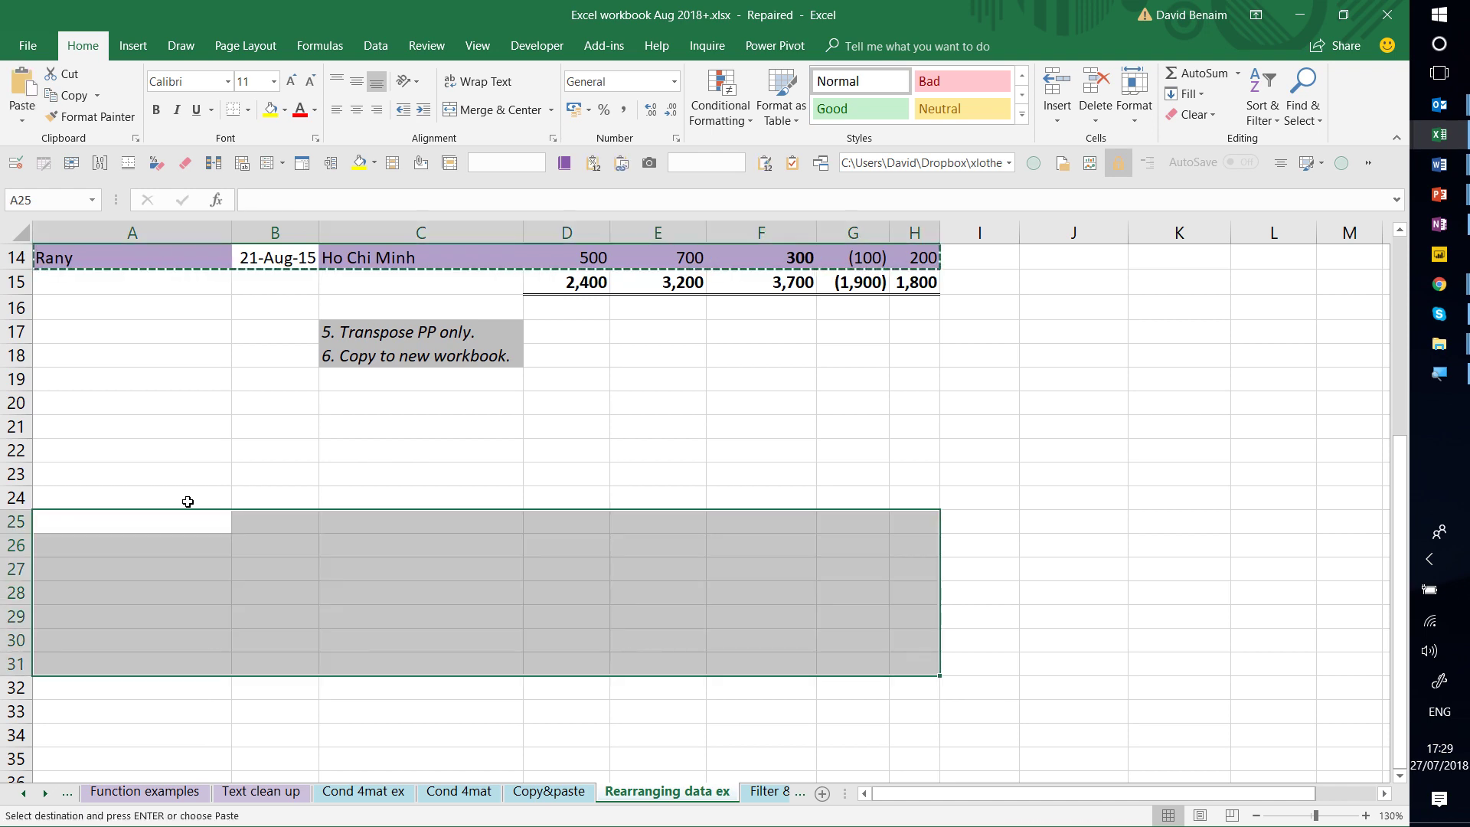
- Paste the copied table at A25 as values and number formats, and check the pasted open dates
{"action": "left_click", "coordinate": [172, 530]}
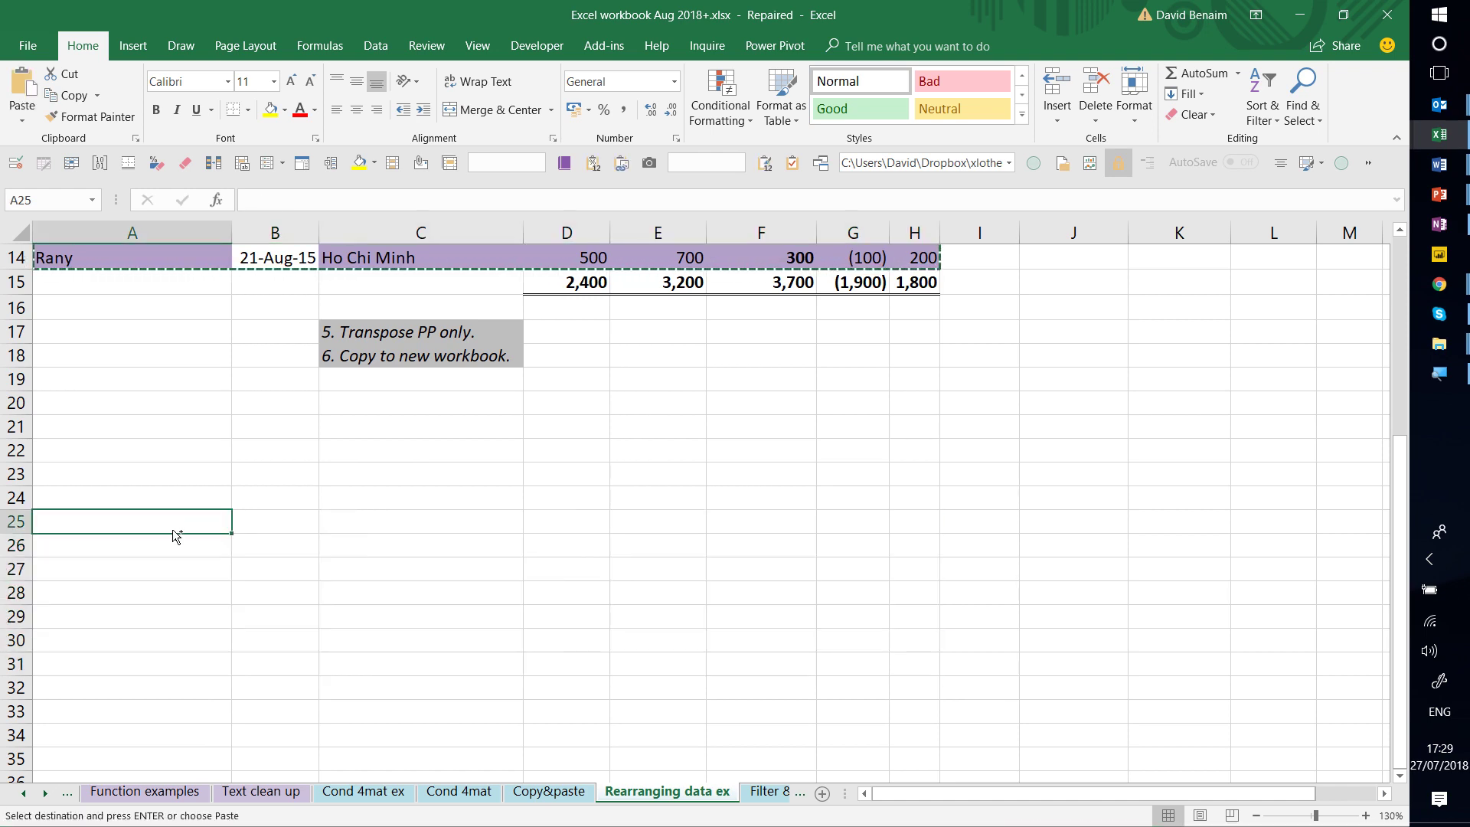
{"action": "key", "text": "ctrl+alt+v"}
{"action": "left_click", "coordinate": [934, 438]}
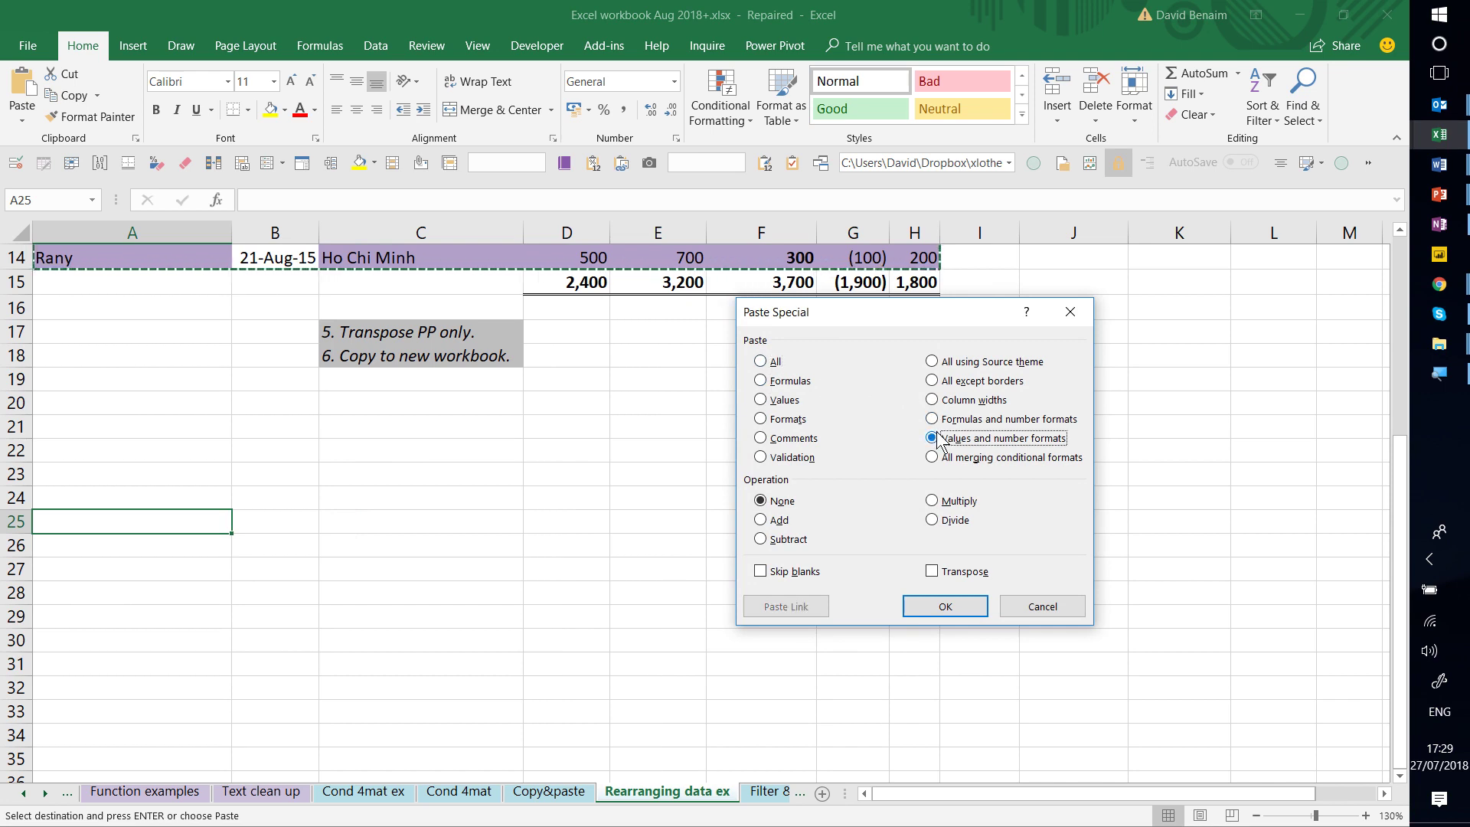
{"action": "left_click", "coordinate": [946, 606]}
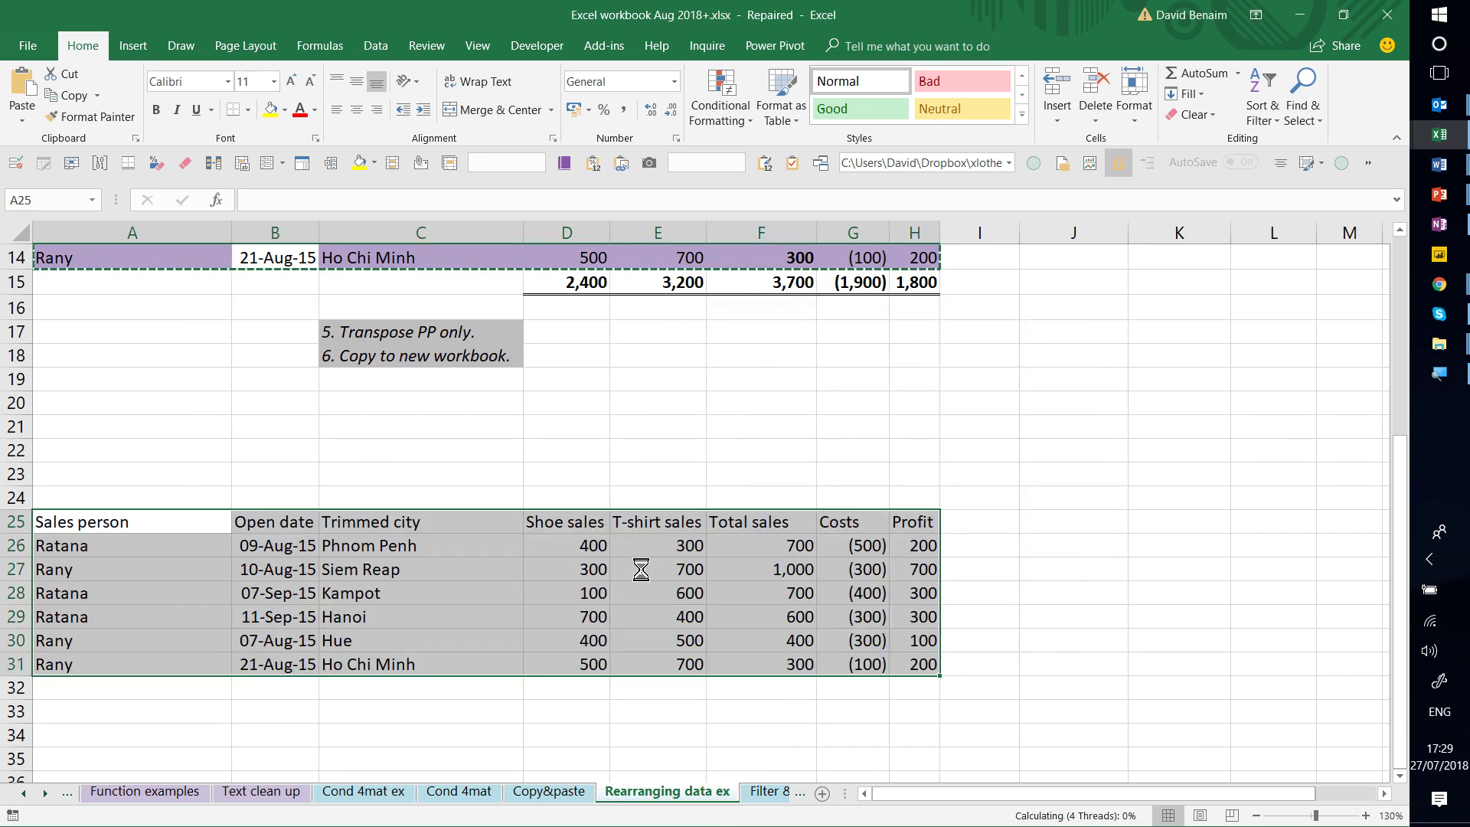
{"action": "left_click", "coordinate": [271, 549]}
{"action": "left_click", "coordinate": [275, 640]}
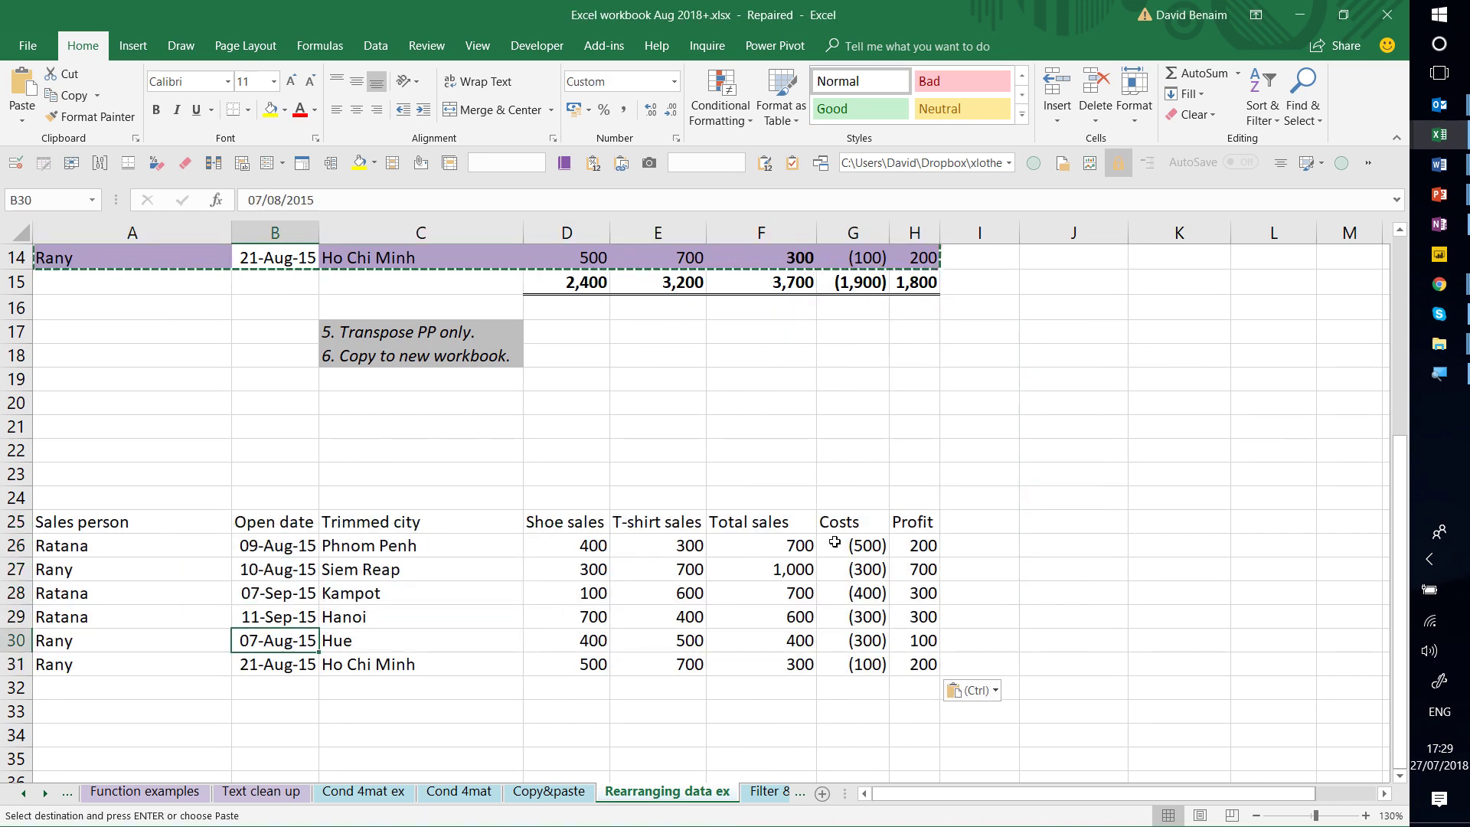
- Clear the copy selection and check each negative cost in G9:G14 of the original table
{"action": "scroll", "coordinate": [876, 528], "scroll_direction": "up", "scroll_amount": 5}
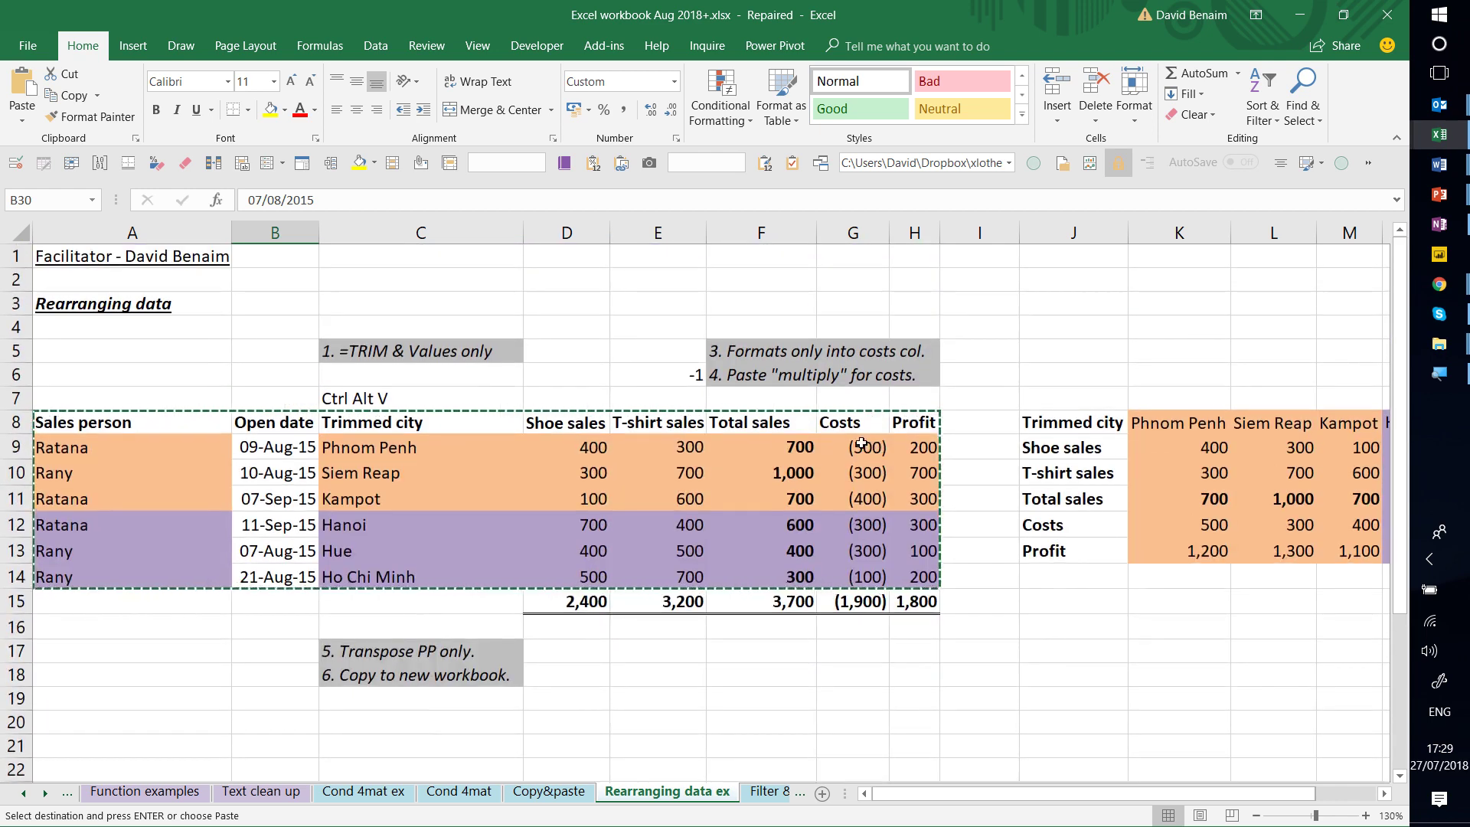
{"action": "left_click", "coordinate": [853, 447]}
{"action": "key", "text": "Escape"}
{"action": "key", "text": "Down"}
{"action": "key", "text": "Down"}
{"action": "key", "text": "Down"}
{"action": "key", "text": "Down"}
{"action": "key", "text": "Down"}
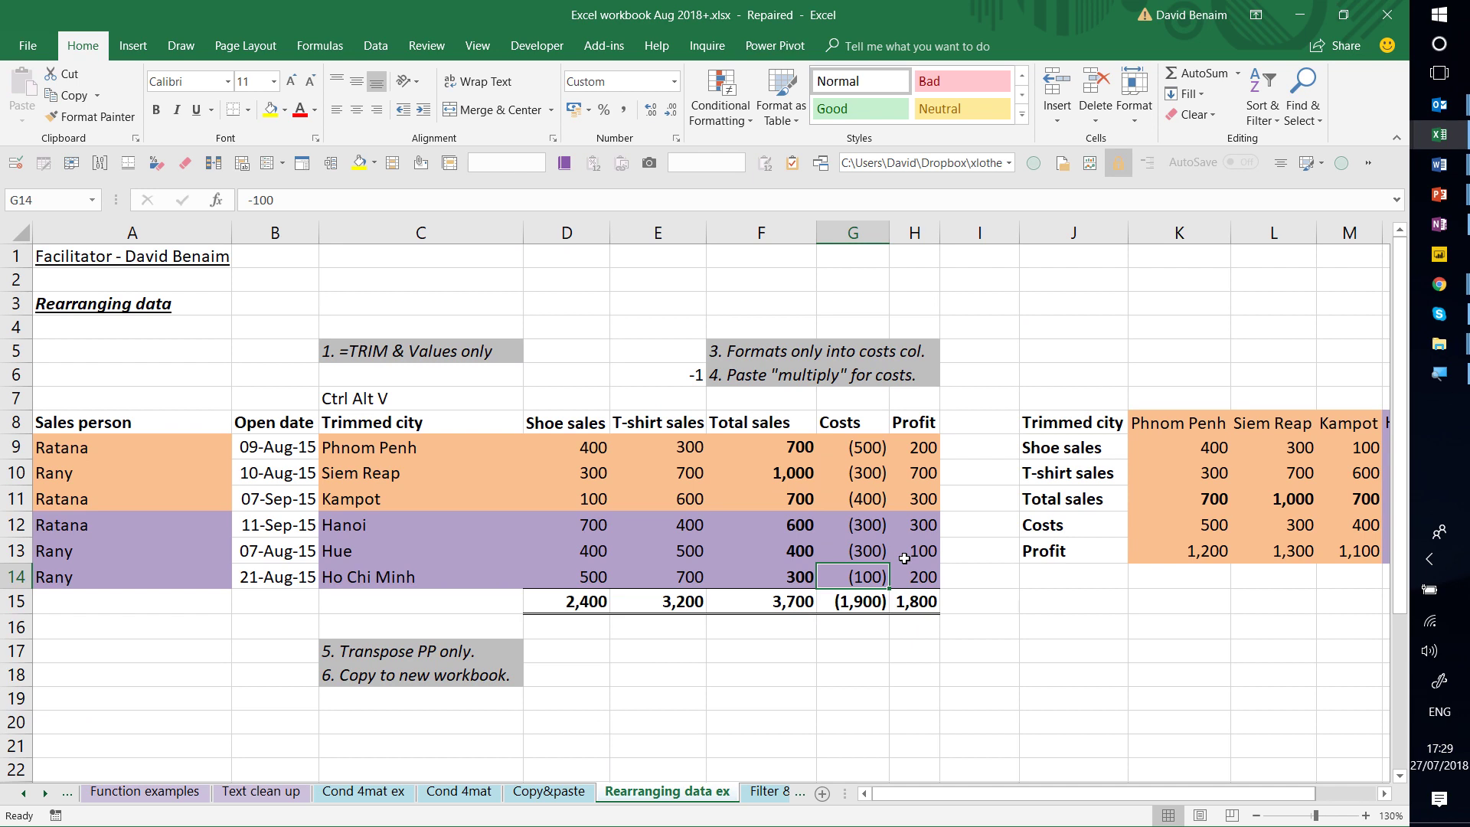
- Copy the Rearranging data ex sheet to a new book, keeping the original, and return to the source workbook
{"action": "right_click", "coordinate": [638, 788]}
{"action": "left_click", "coordinate": [711, 635]}
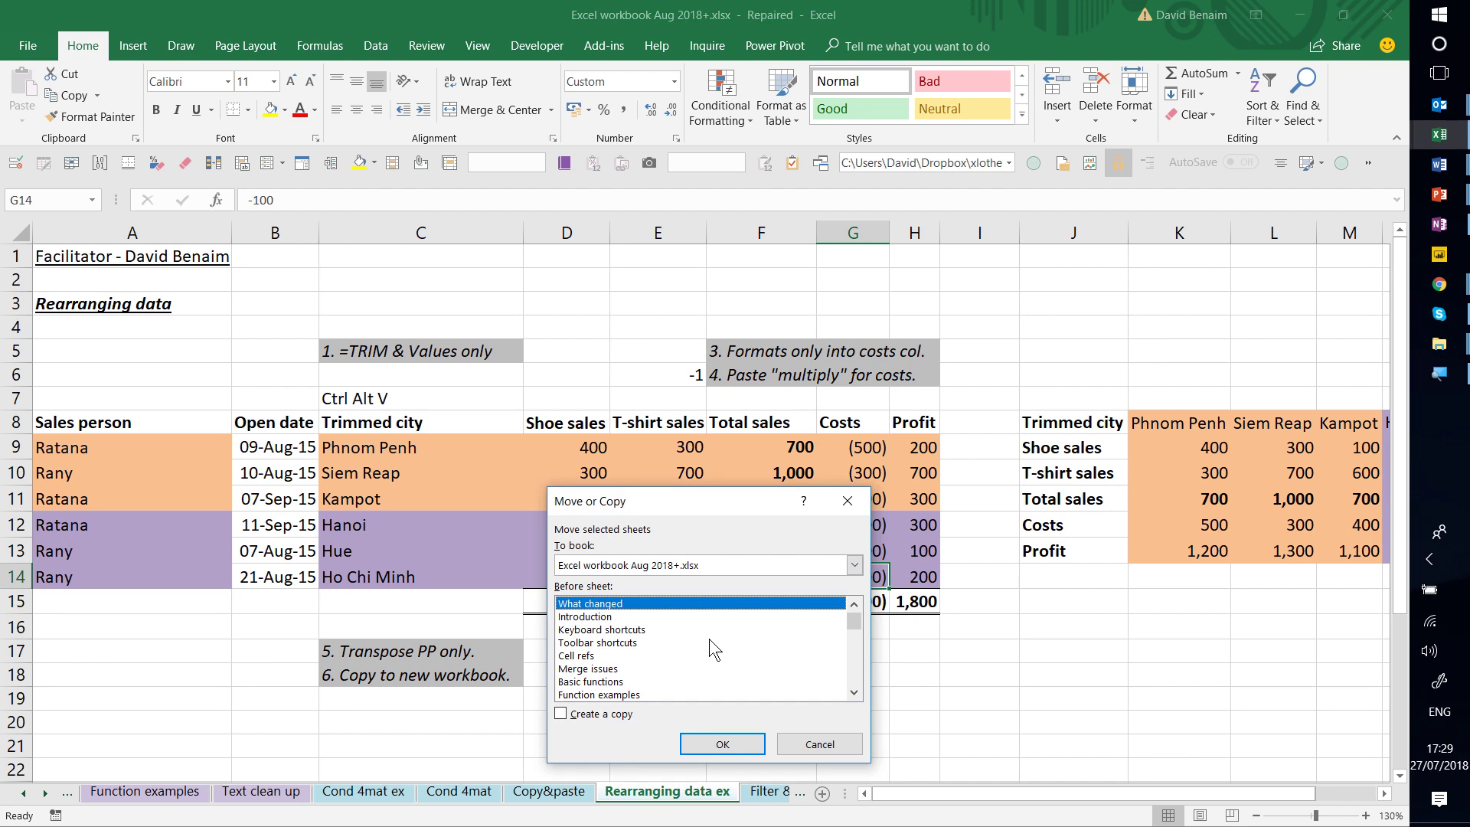
{"action": "left_click", "coordinate": [586, 716]}
{"action": "left_click", "coordinate": [651, 567]}
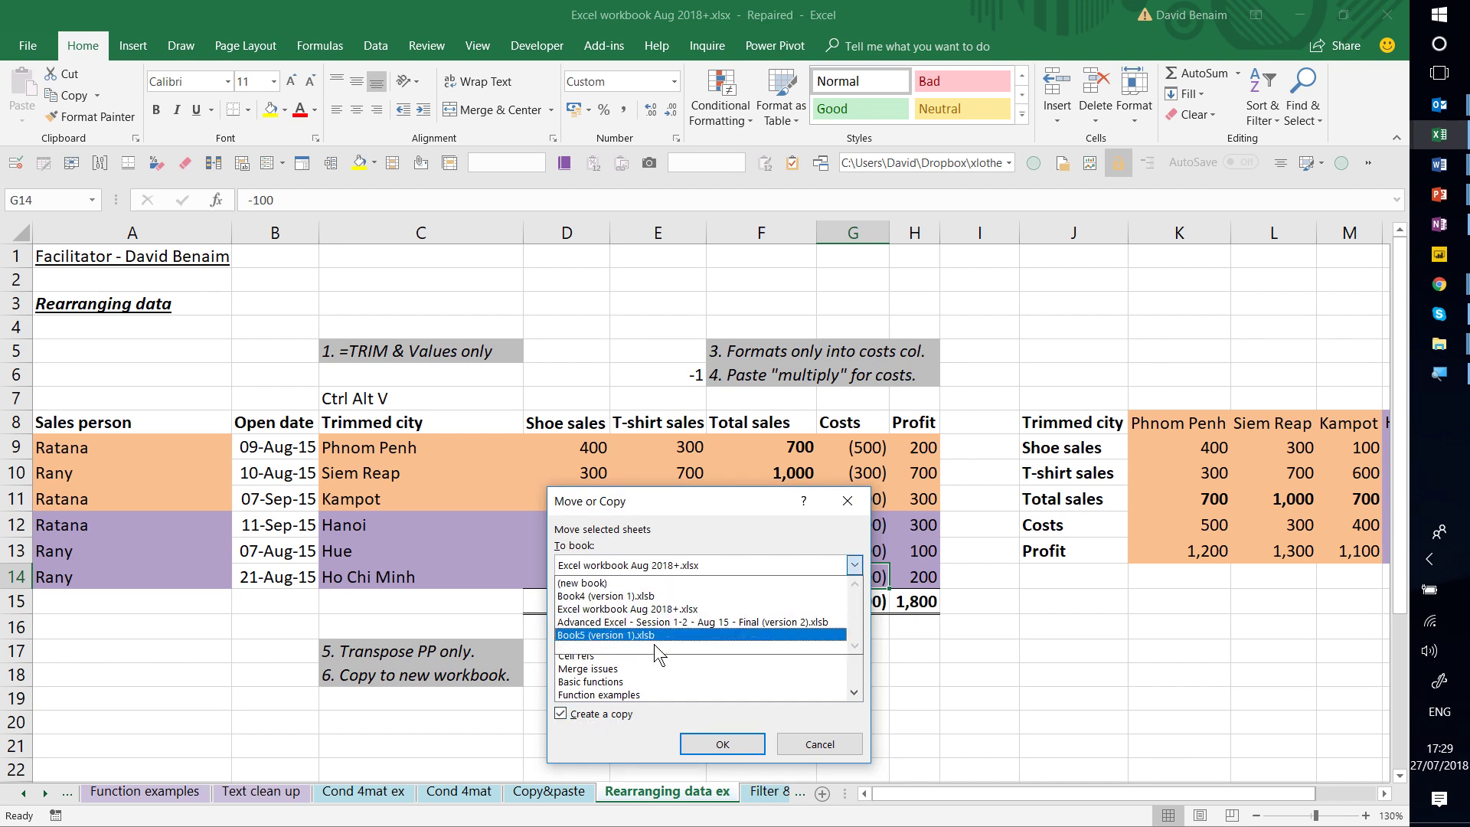
{"action": "left_click", "coordinate": [641, 580]}
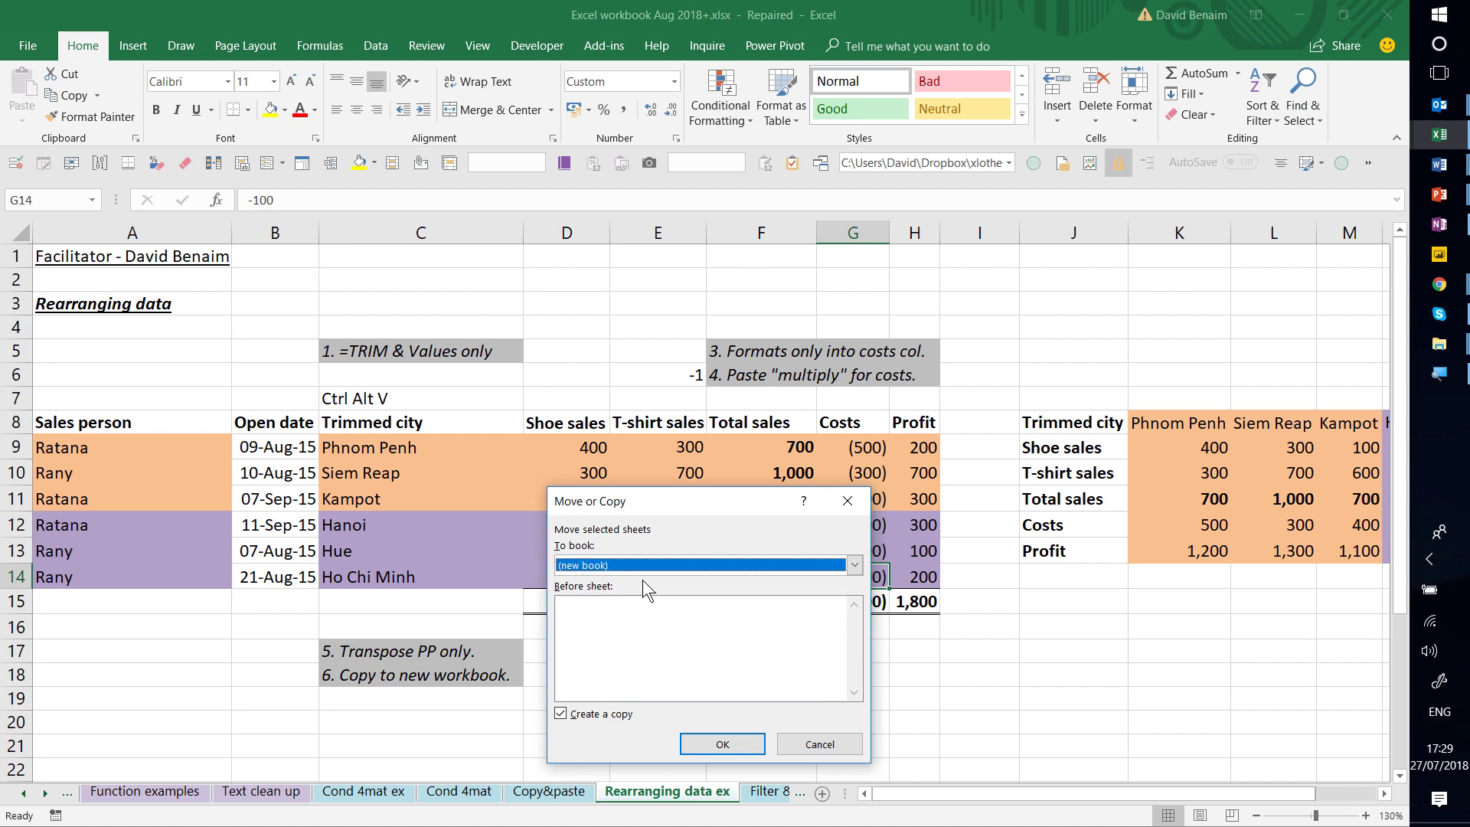
{"action": "left_click", "coordinate": [723, 745]}
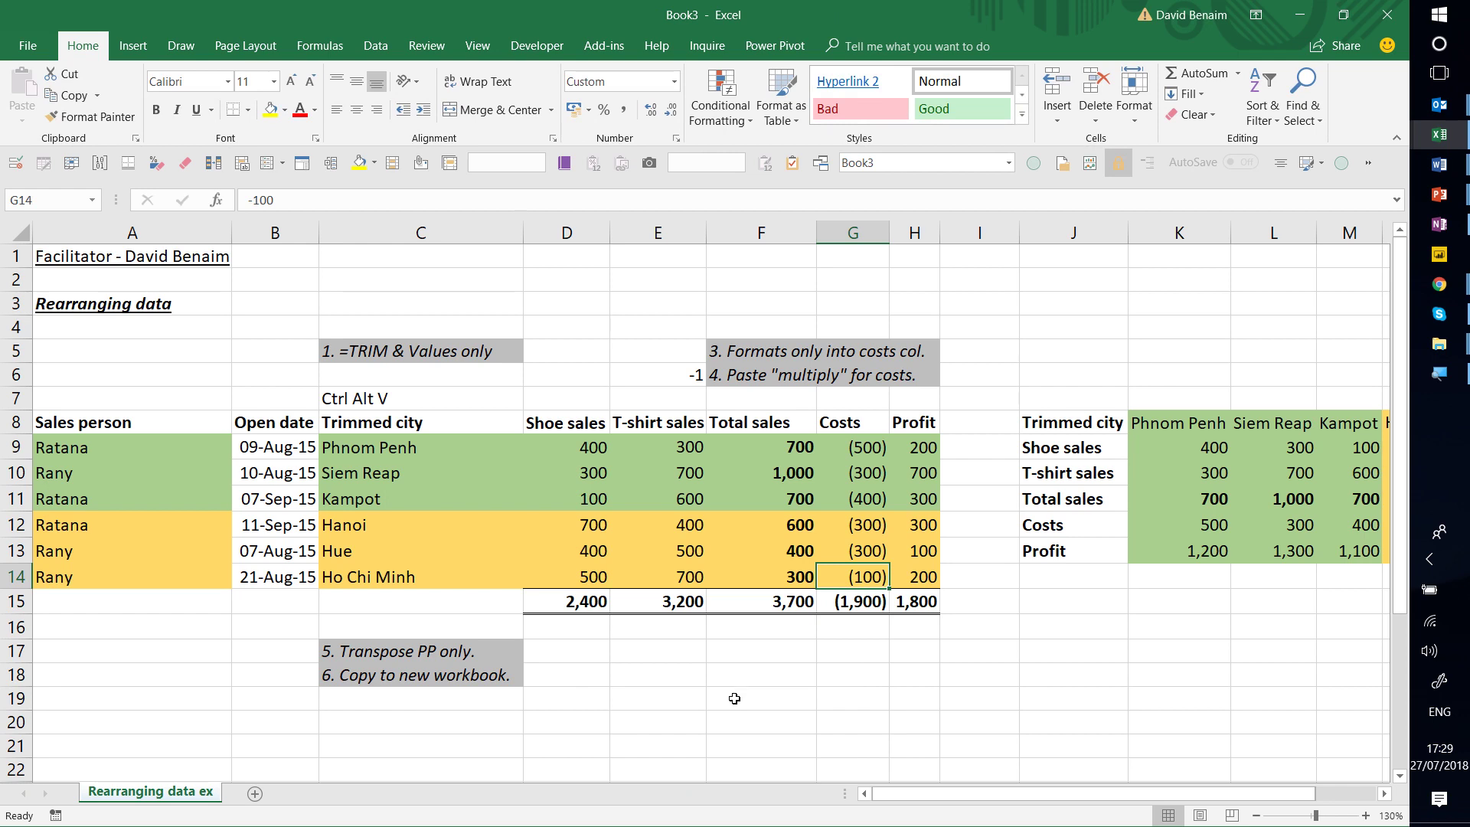
{"action": "left_click", "coordinate": [734, 698]}
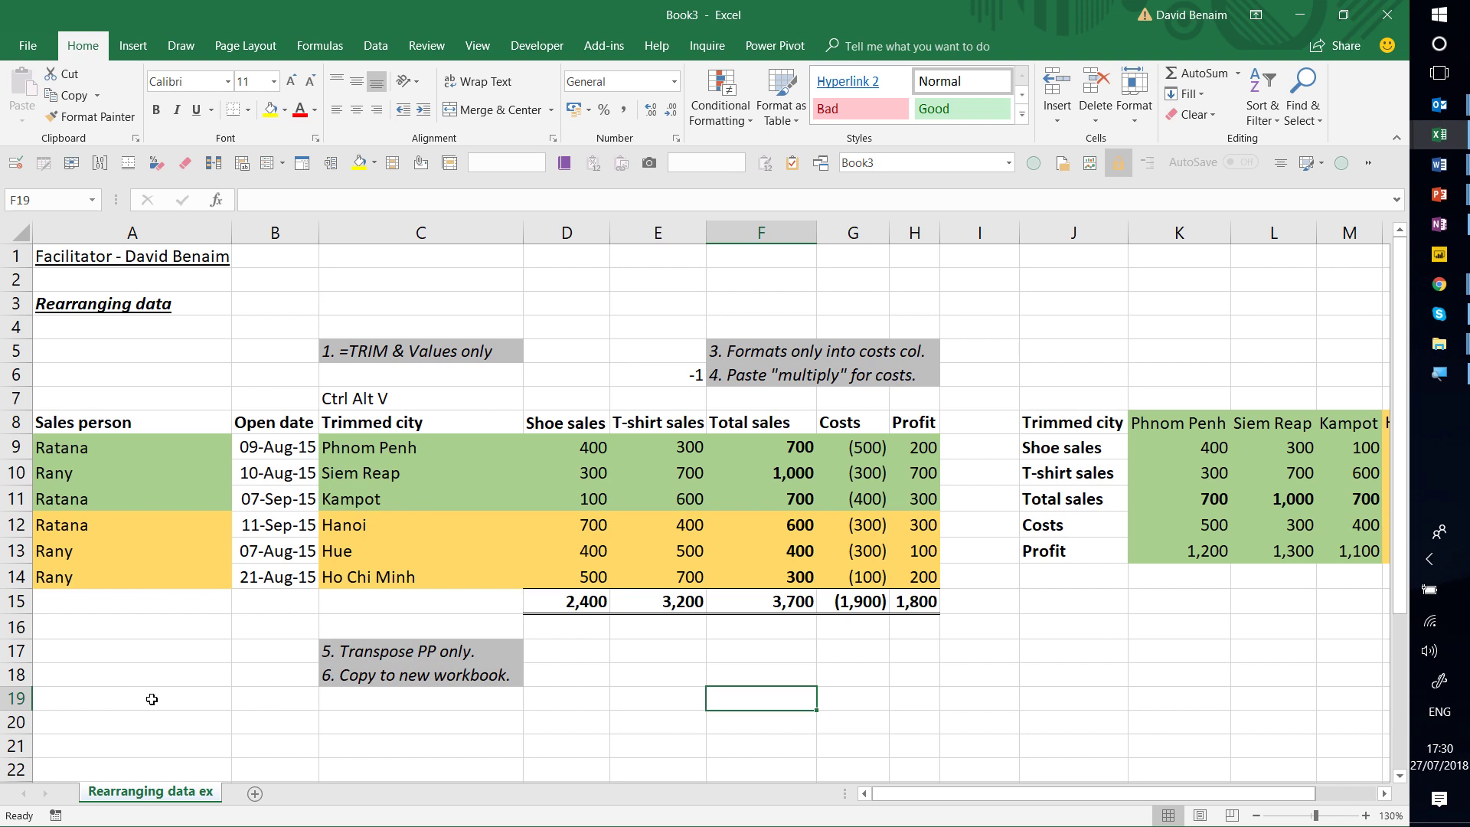
{"action": "key", "text": "alt+Tab"}
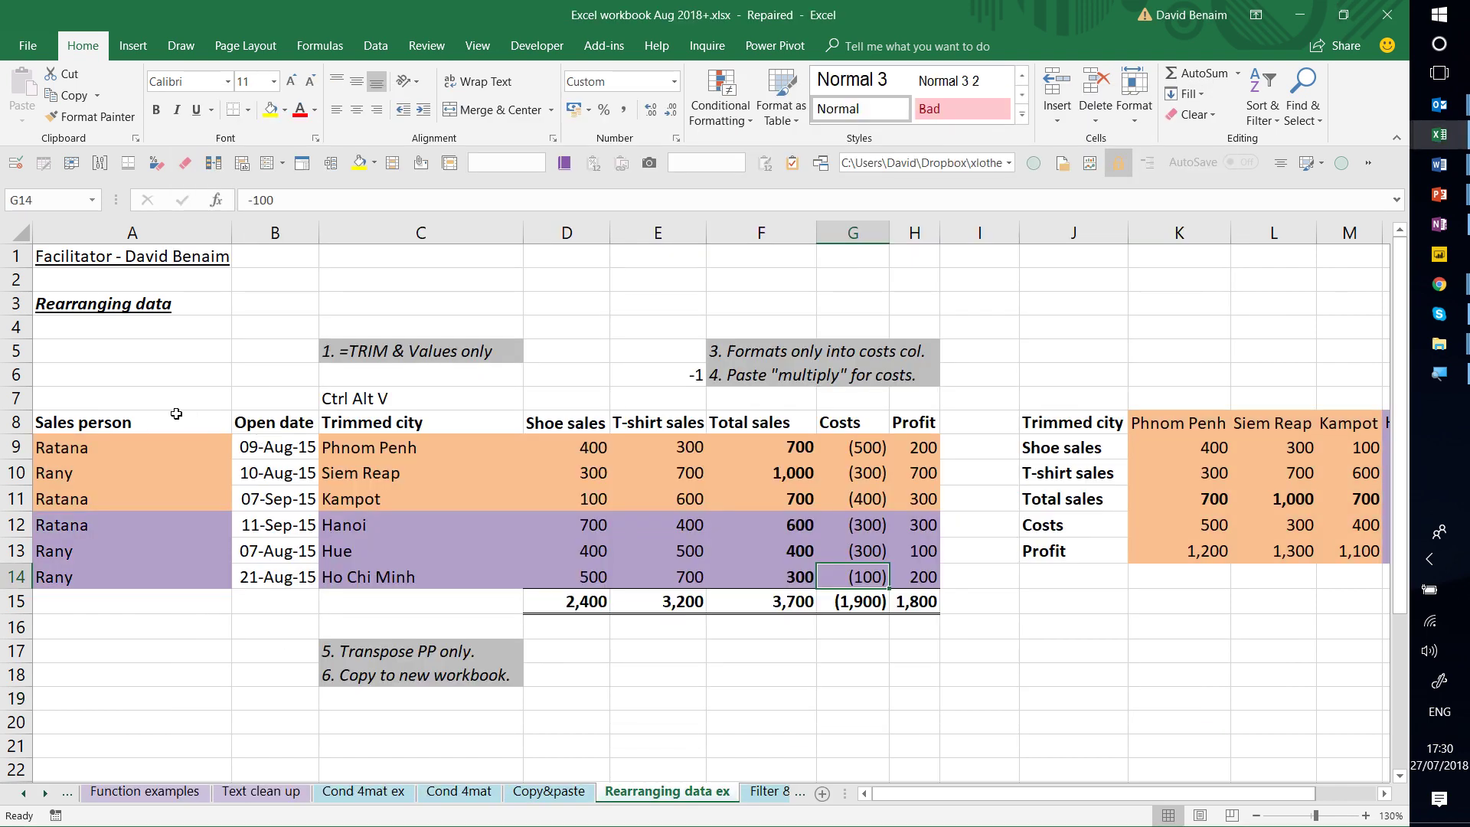
- Enter the sample texts weq in I20 and asd in I21
{"action": "left_click_drag", "start_coordinate": [176, 413], "coordinate": [915, 578]}
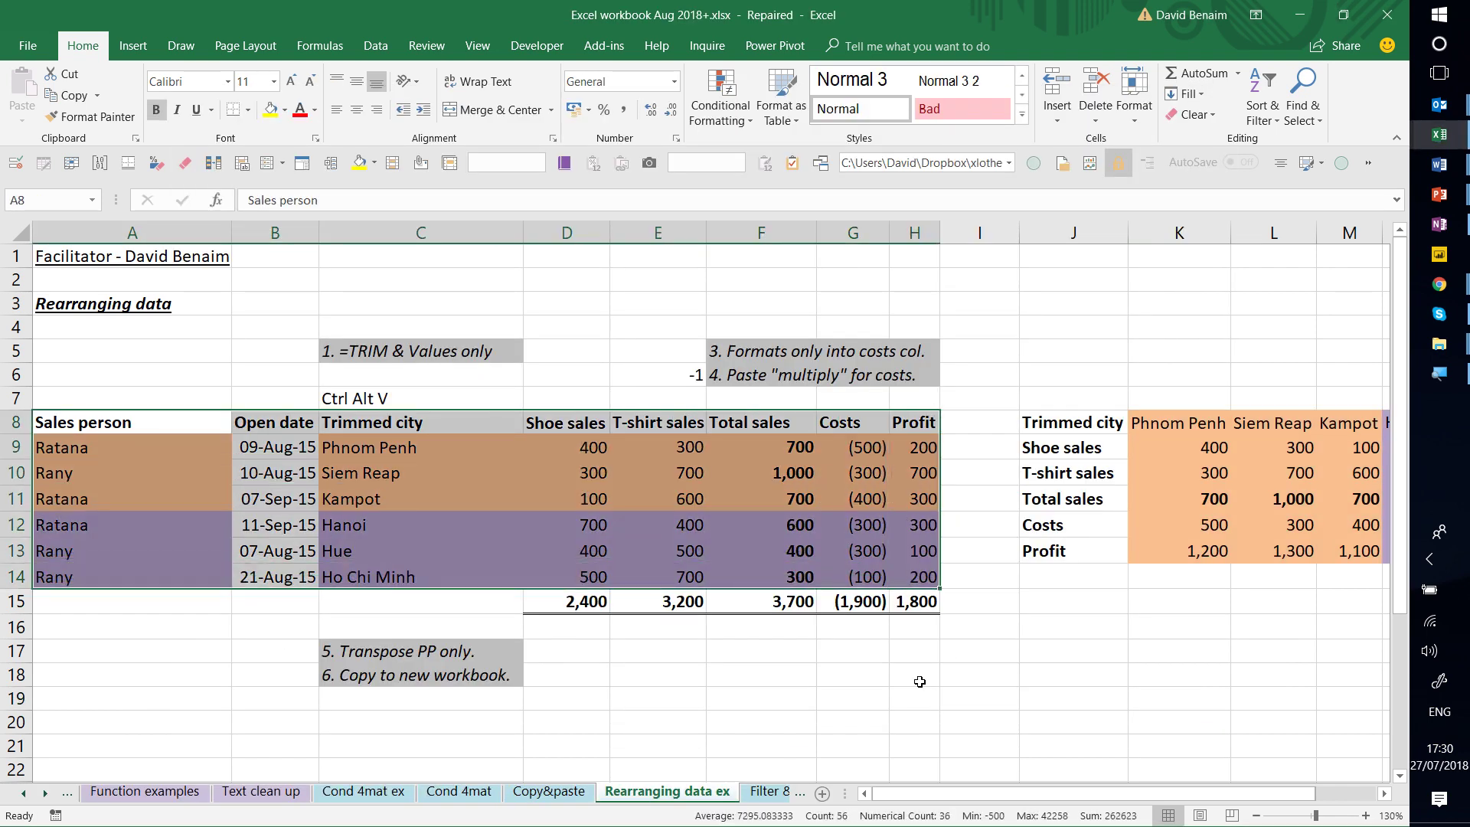
{"action": "left_click", "coordinate": [980, 752]}
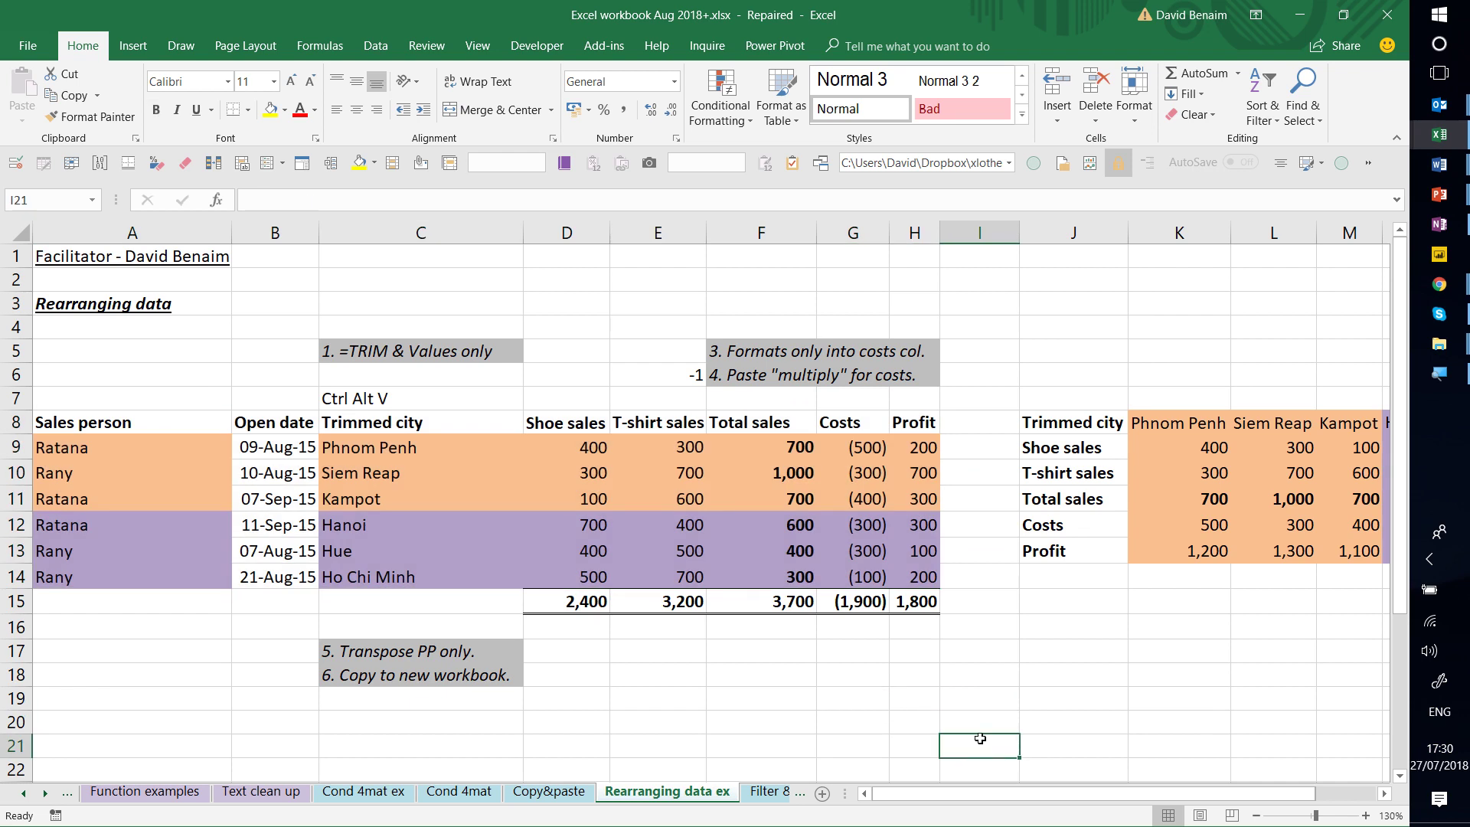
{"action": "key", "text": "Up"}
{"action": "type", "text": "w"}
{"action": "type", "text": "asd"}
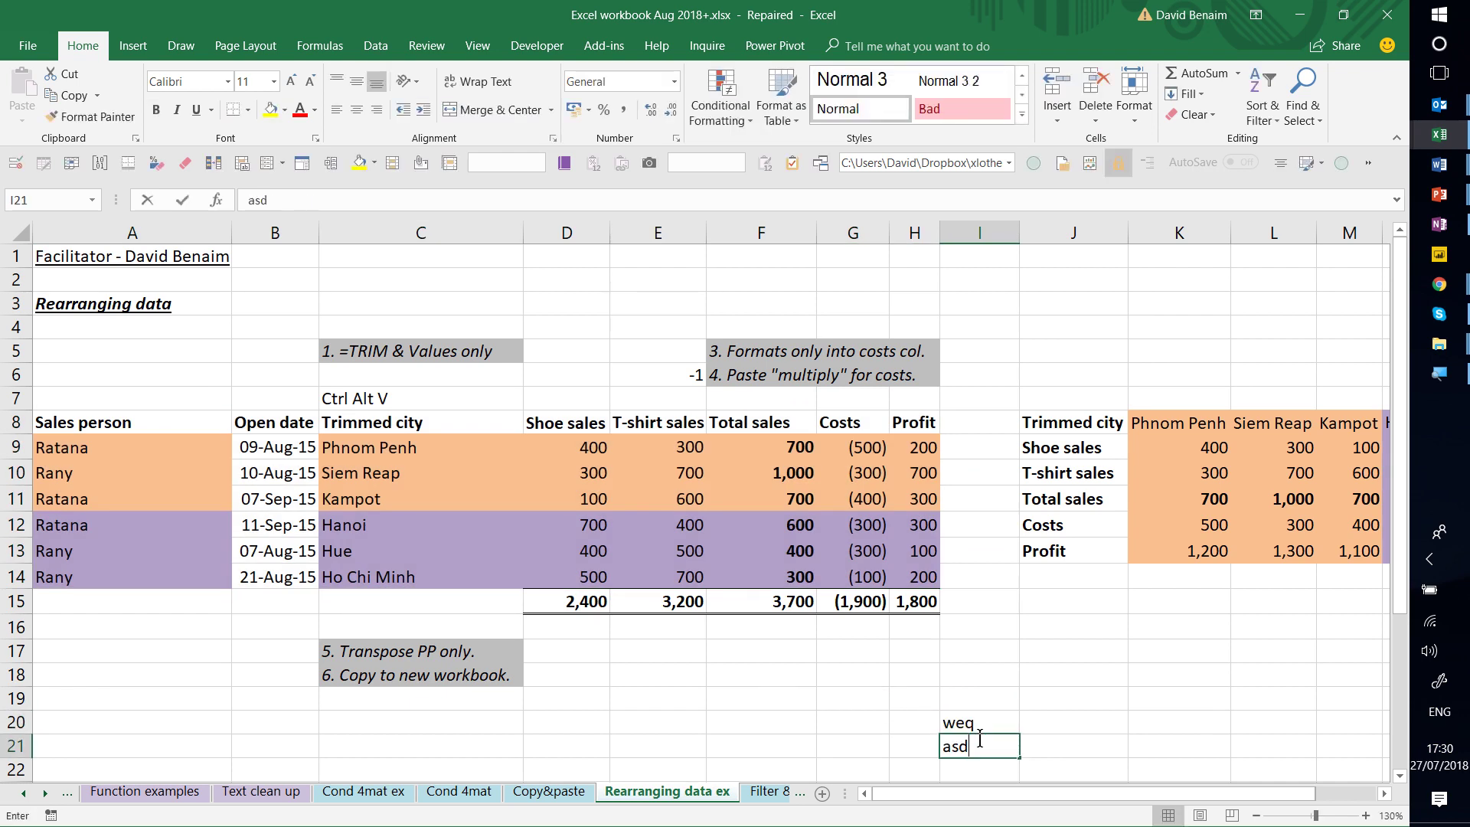
{"action": "key", "text": "Return"}
- Enter the sample texts asd, wqwd and qwe in J17:J19
{"action": "key", "text": "Right"}
{"action": "key", "text": "Up"}
{"action": "key", "text": "Up"}
{"action": "key", "text": "Up"}
{"action": "key", "text": "Up"}
{"action": "key", "text": "Up"}
{"action": "type", "text": "asd"}
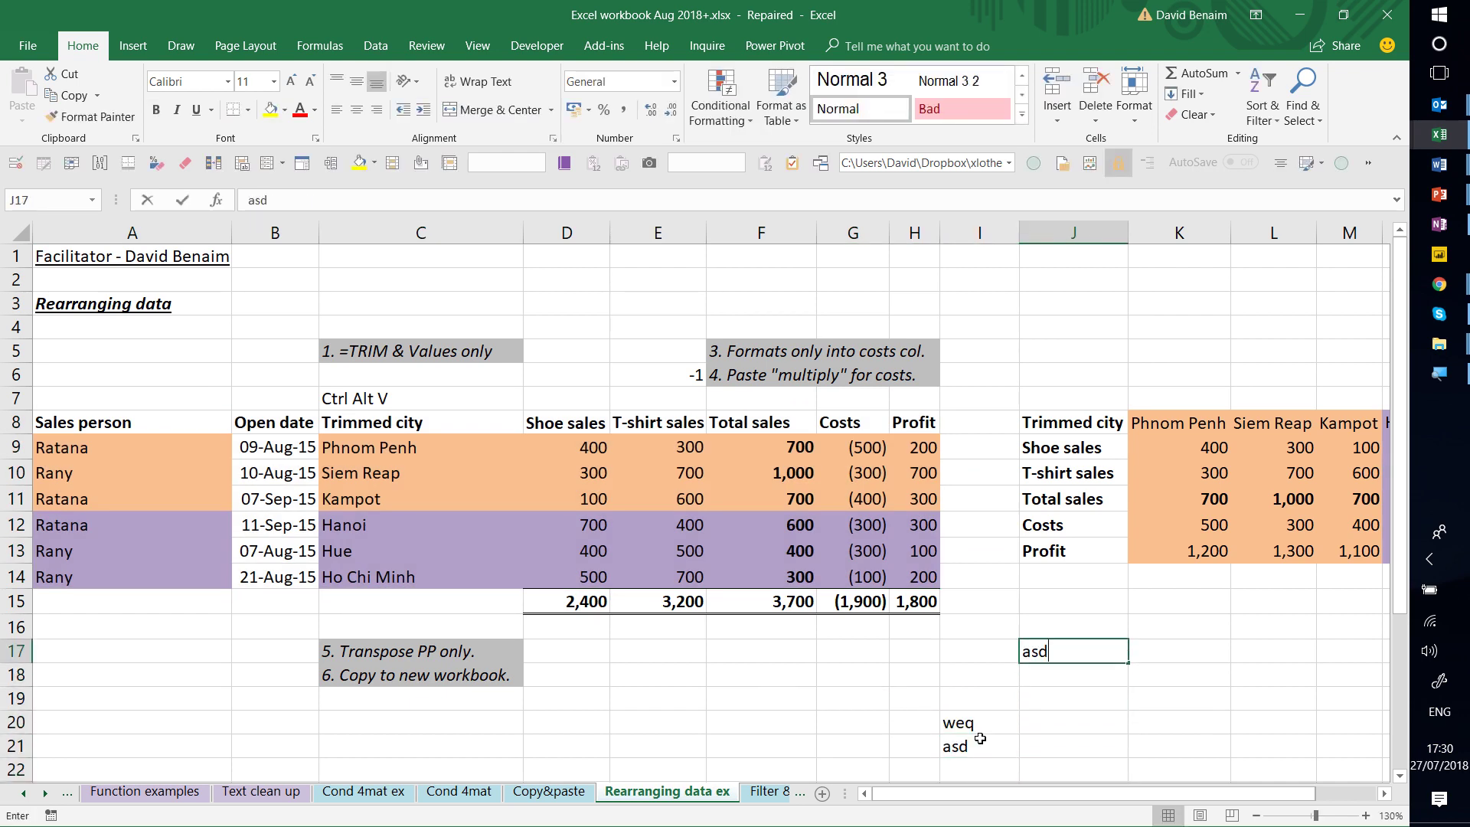
{"action": "key", "text": "Return"}
{"action": "type", "text": "wqwd"}
{"action": "key", "text": "Return"}
{"action": "type", "text": "qwe"}
{"action": "key", "text": "Return"}
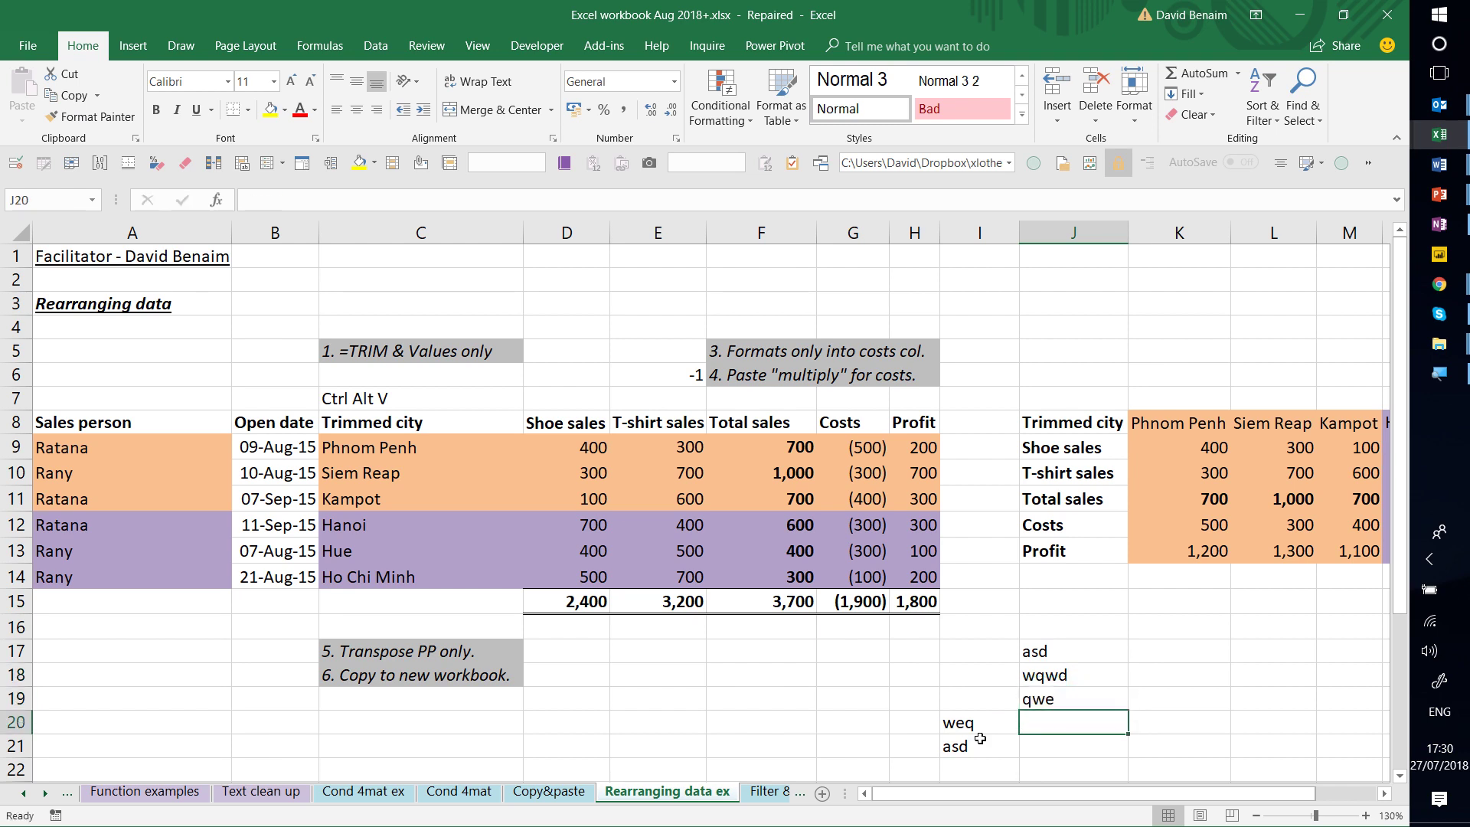
- Enter asas in J22 and ASQD in J23, leaving J20:J21 blank
{"action": "key", "text": "Up"}
{"action": "key", "text": "Up"}
{"action": "key", "text": "Up"}
{"action": "key", "text": "Down"}
{"action": "key", "text": "Down"}
{"action": "key", "text": "Down"}
{"action": "key", "text": "Down"}
{"action": "key", "text": "Down"}
{"action": "key", "text": "Down"}
{"action": "key", "text": "Down"}
{"action": "key", "text": "Down"}
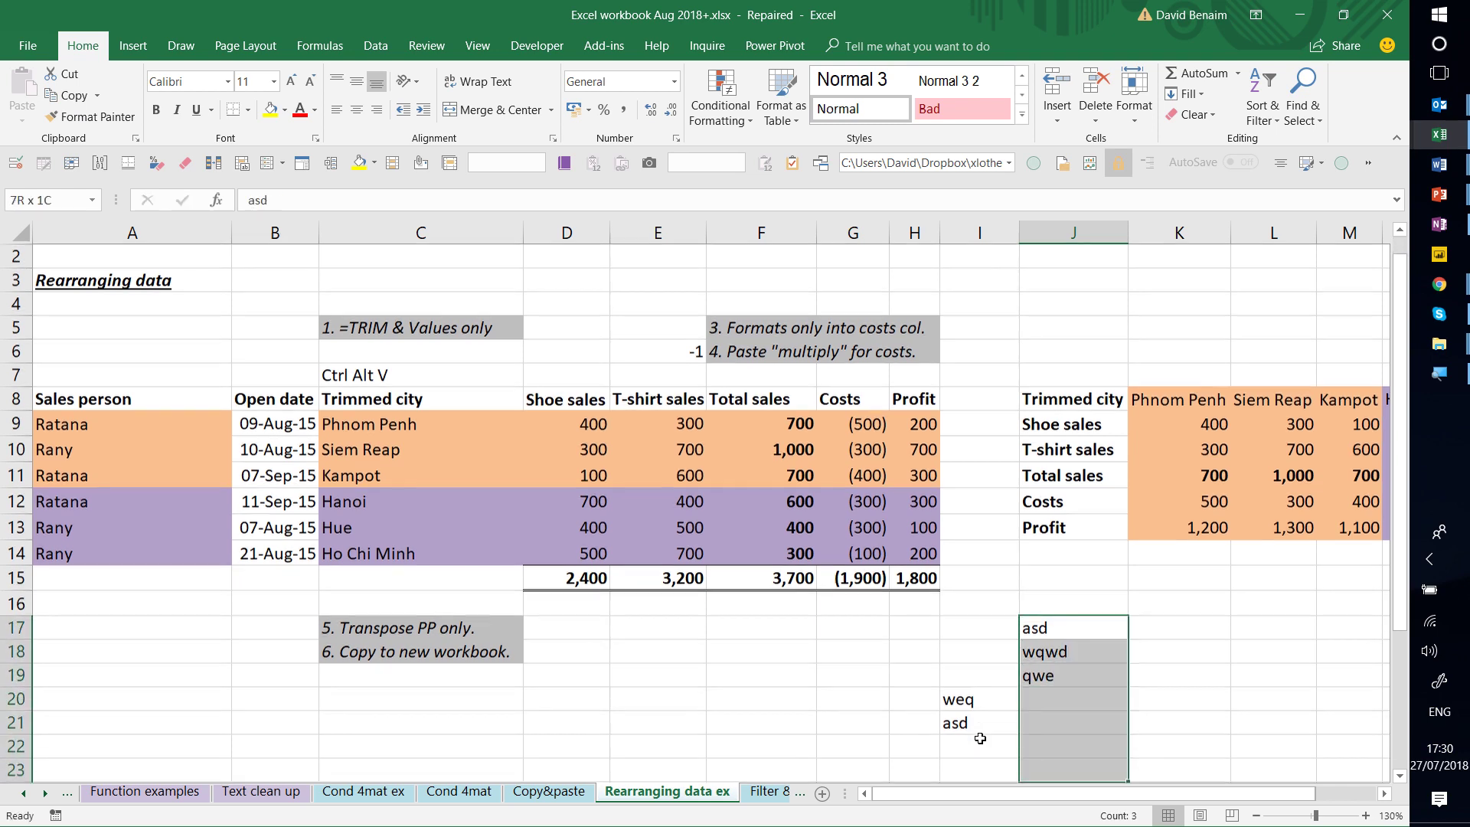
{"action": "key", "text": "Up"}
{"action": "key", "text": "Up"}
{"action": "key", "text": "Up"}
{"action": "key", "text": "Up"}
{"action": "key", "text": "Up"}
{"action": "key", "text": "Down"}
{"action": "key", "text": "Down"}
{"action": "type", "text": "asas"}
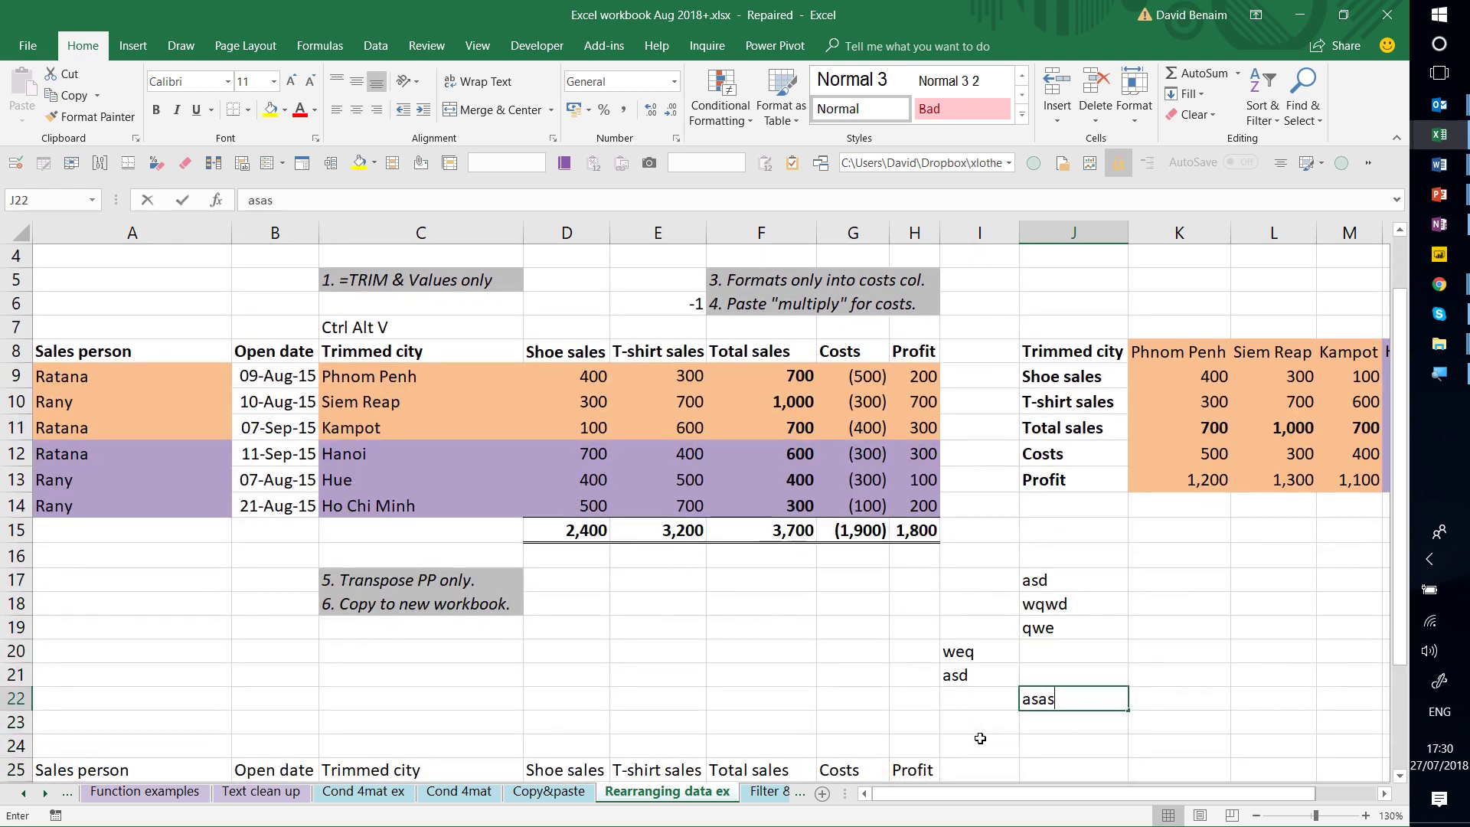
{"action": "key", "text": "Return"}
{"action": "key", "text": "Caps_Lock"}
{"action": "type", "text": "ASQD"}
- Copy the sample list J17:J23, including its blank cells
{"action": "key", "text": "Up"}
{"action": "key", "text": "Up"}
{"action": "key", "text": "Up"}
{"action": "key", "text": "Up"}
{"action": "key", "text": "Up"}
{"action": "key", "text": "Up"}
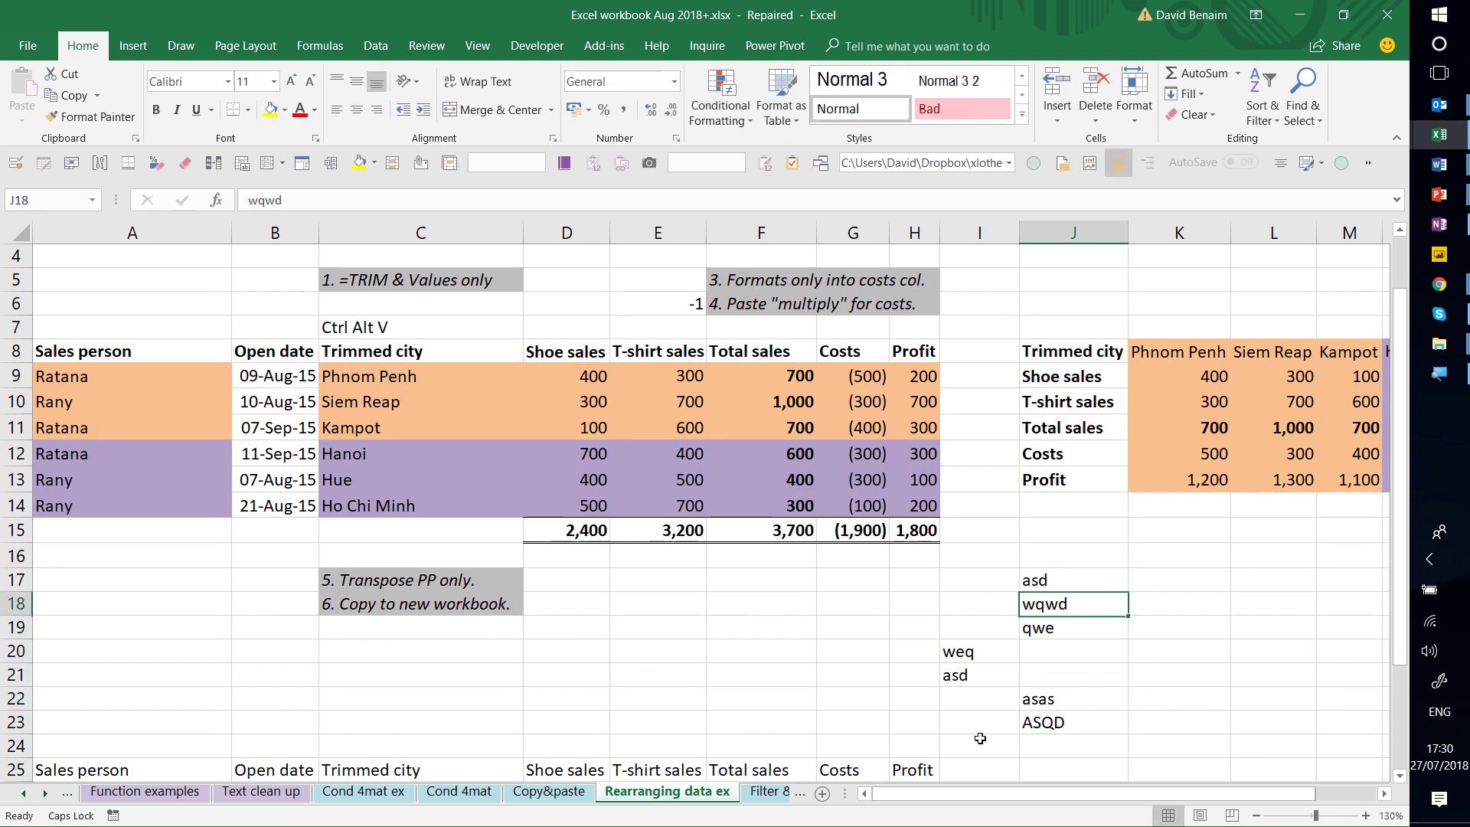
{"action": "key", "text": "shift+Down"}
{"action": "key", "text": "shift+Down"}
{"action": "key", "text": "shift+Down"}
{"action": "key", "text": "shift+Down"}
{"action": "key", "text": "shift+Down"}
{"action": "key", "text": "shift+Down"}
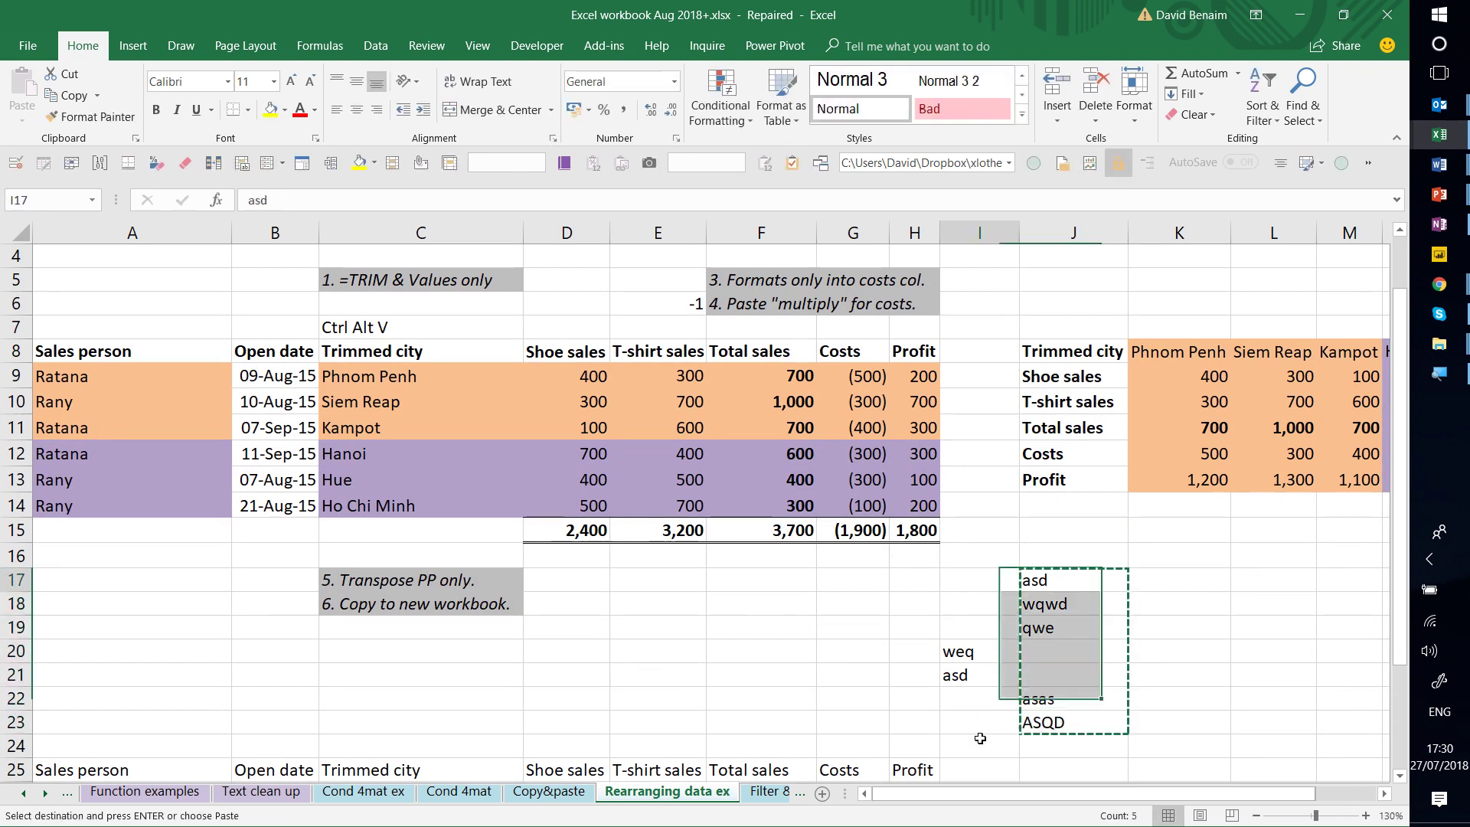
{"action": "key", "text": "ctrl+c"}
- Try a normal paste of the copied list at I17 and undo it
{"action": "key", "text": "Left"}
{"action": "key", "text": "ctrl+v"}
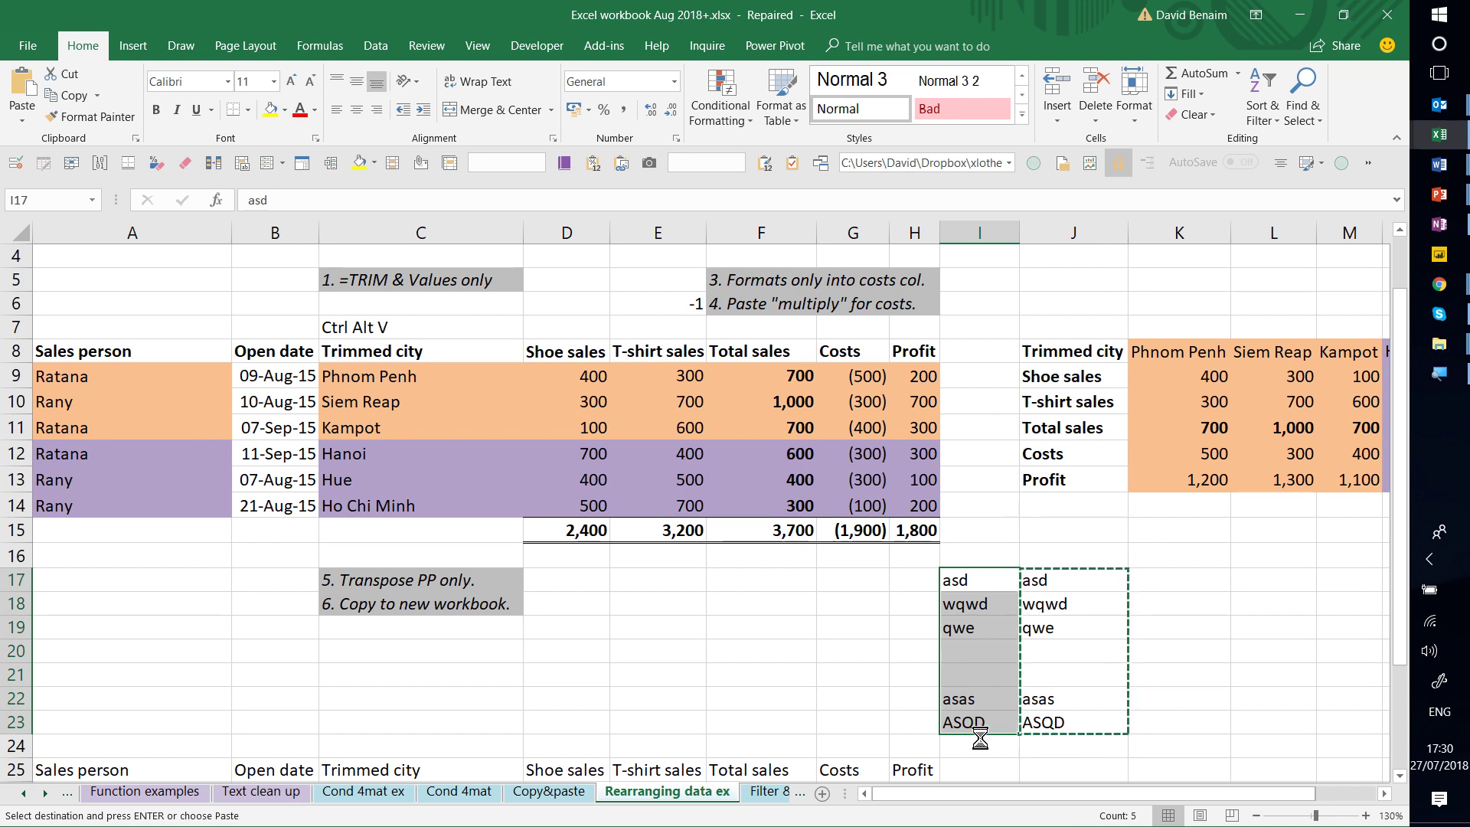
{"action": "key", "text": "ctrl+z"}
- Paste the copied list at I17 with Skip blanks enabled, and clear the copy selection
{"action": "left_click", "coordinate": [985, 583]}
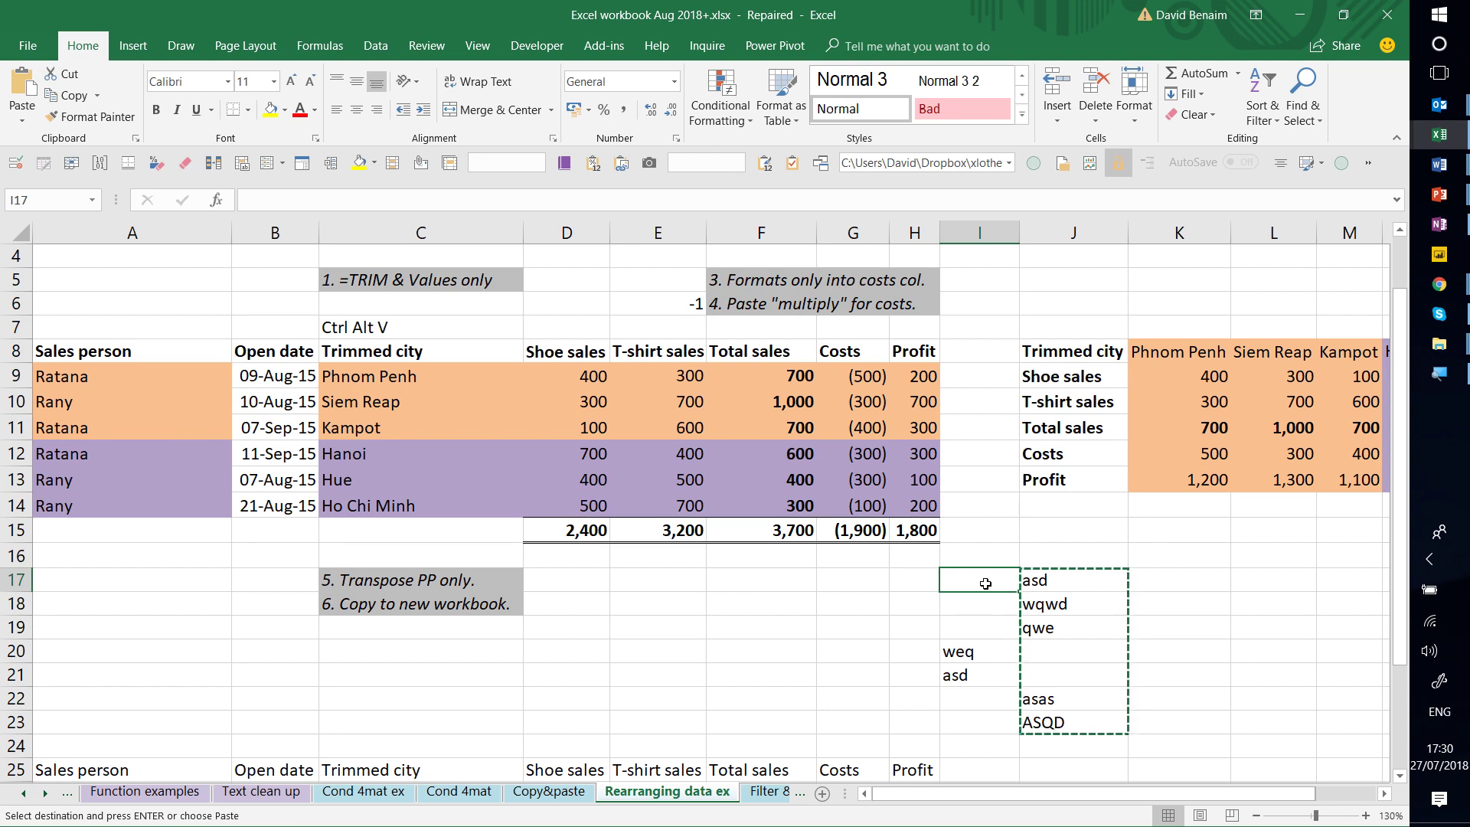
{"action": "key", "text": "ctrl+alt+v"}
{"action": "left_click", "coordinate": [814, 572]}
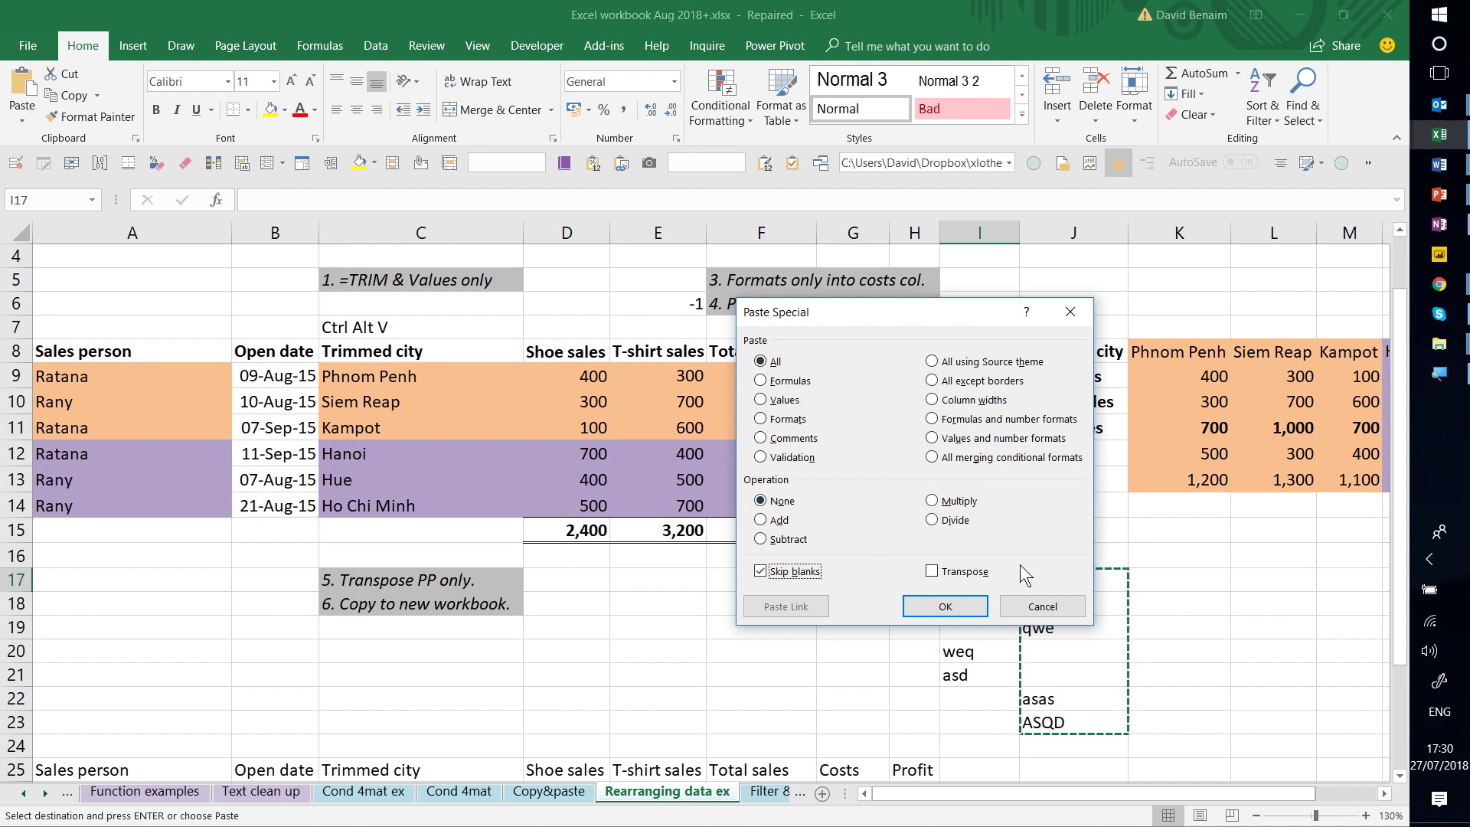
{"action": "left_click", "coordinate": [946, 606]}
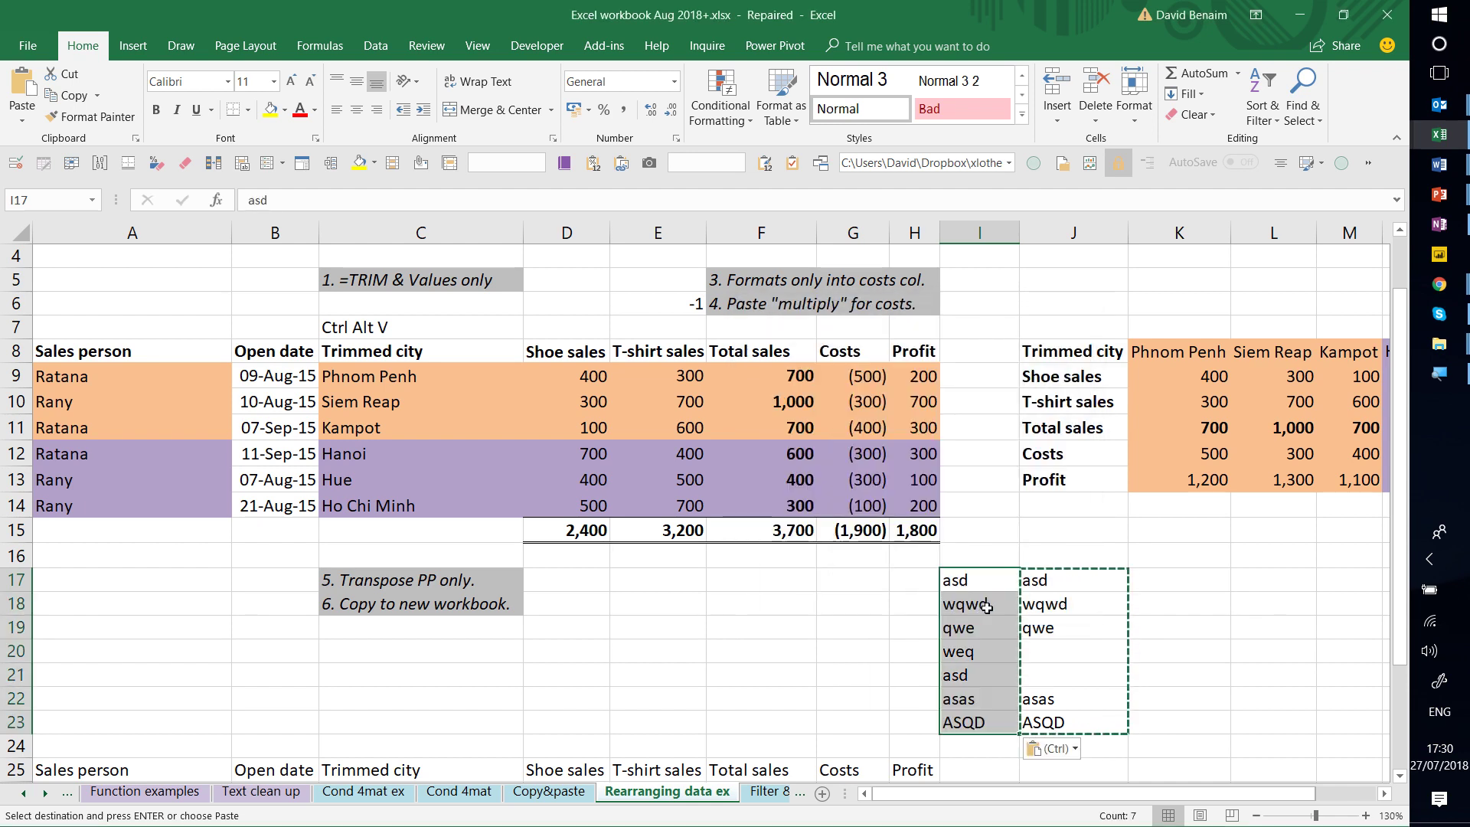
{"action": "left_click", "coordinate": [982, 659]}
{"action": "key", "text": "Escape"}
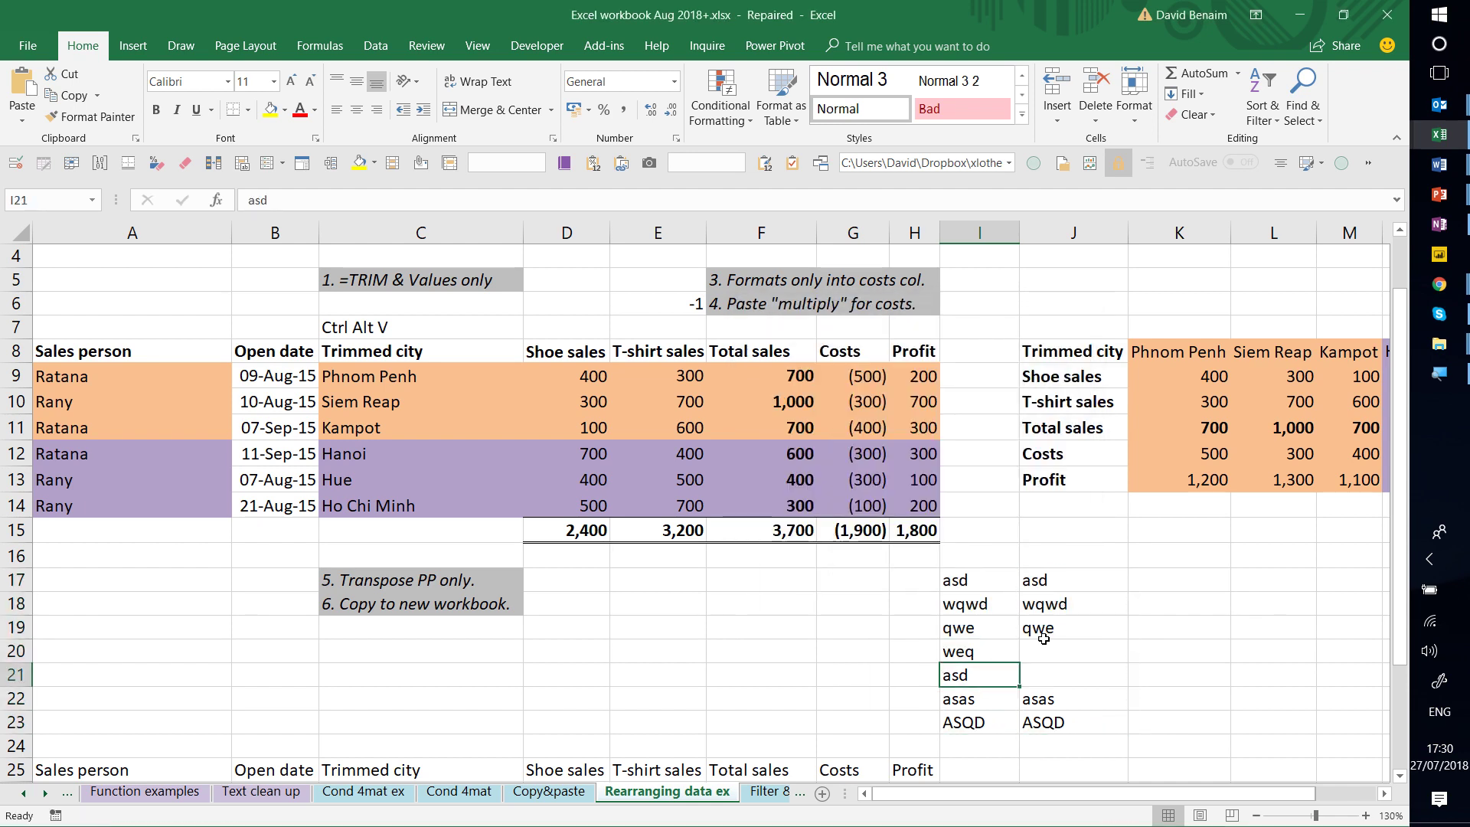
- Delete the sample texts in I17:J23
{"action": "left_click_drag", "start_coordinate": [1045, 582], "coordinate": [1055, 724]}
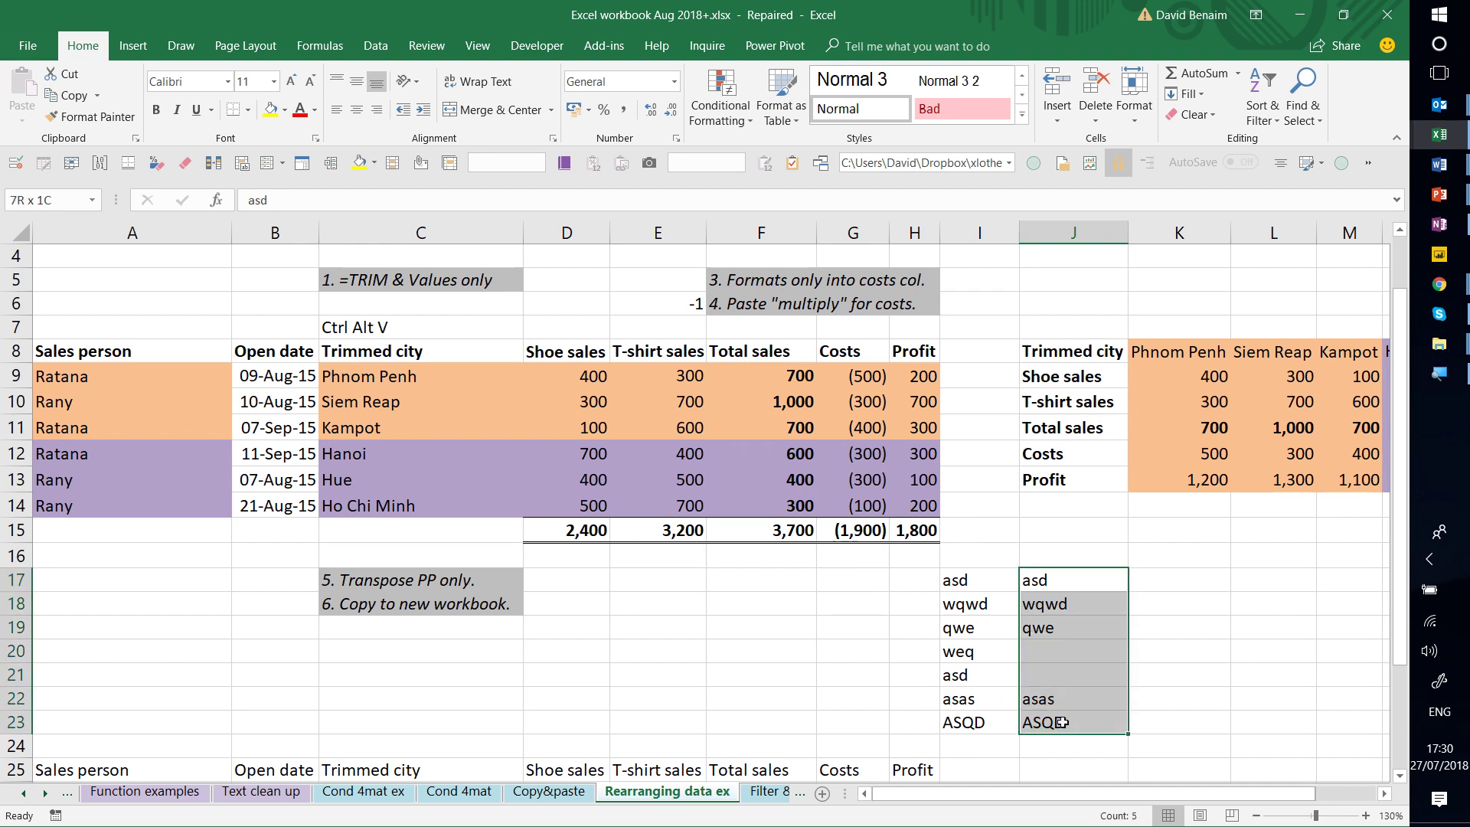
{"action": "left_click_drag", "start_coordinate": [971, 580], "coordinate": [1086, 721]}
{"action": "key", "text": "Delete"}
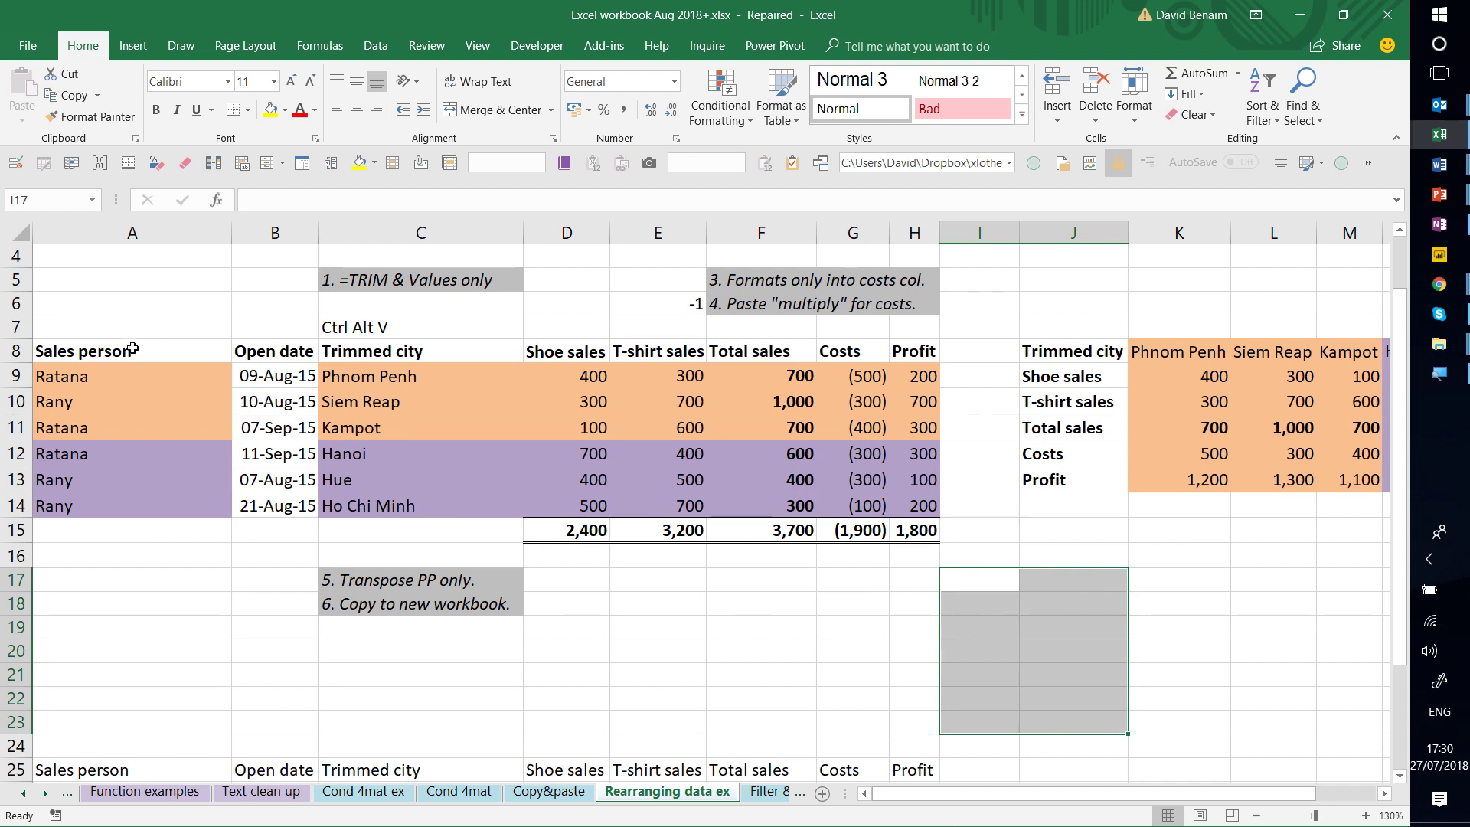
- Copy the sales table A8:H15 with its totals row and paste it at A5 of a new blank workbook
{"action": "left_click_drag", "start_coordinate": [132, 350], "coordinate": [911, 538]}
{"action": "key", "text": "ctrl+c"}
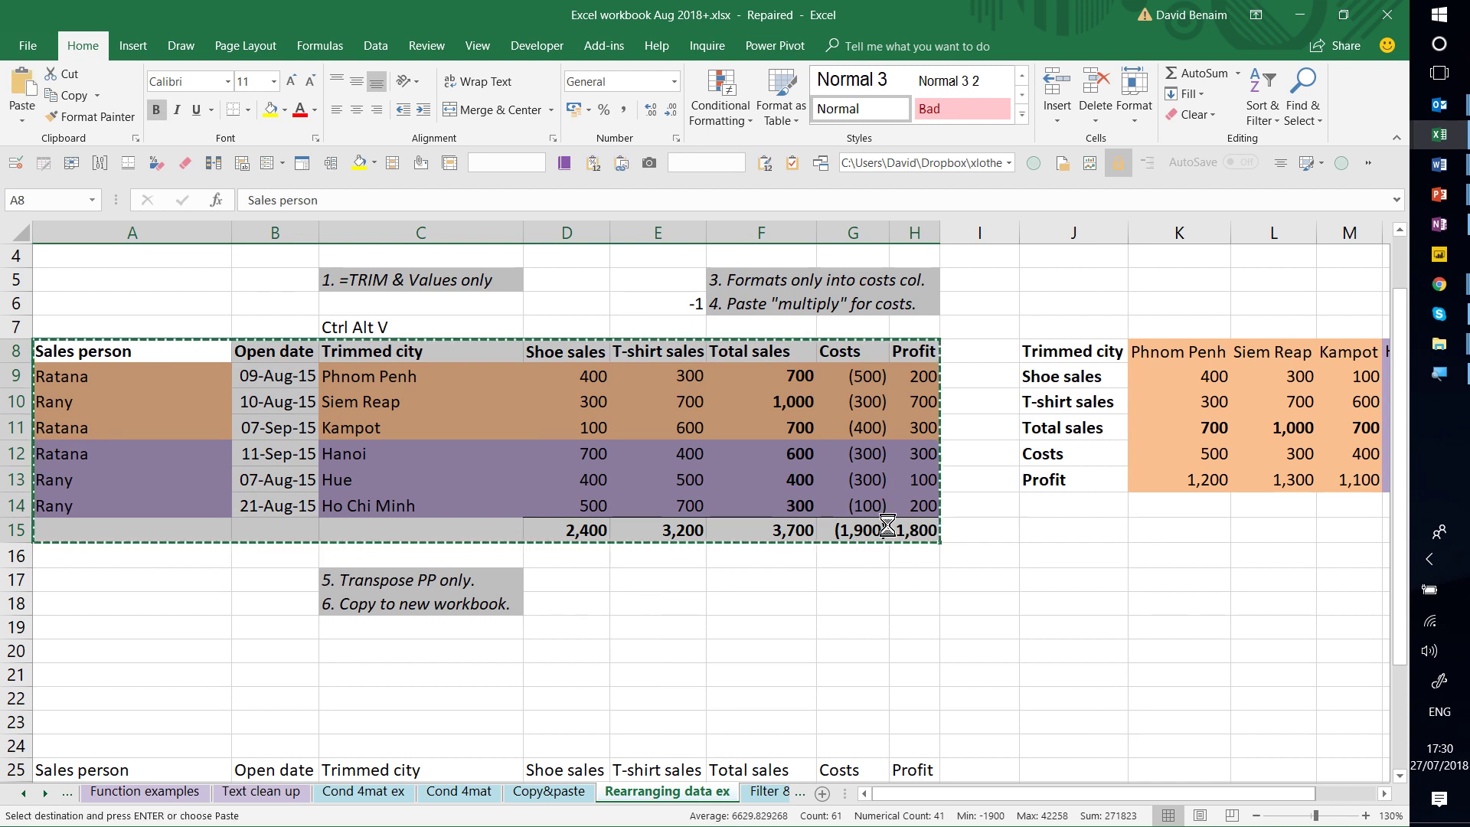
{"action": "key", "text": "ctrl+n"}
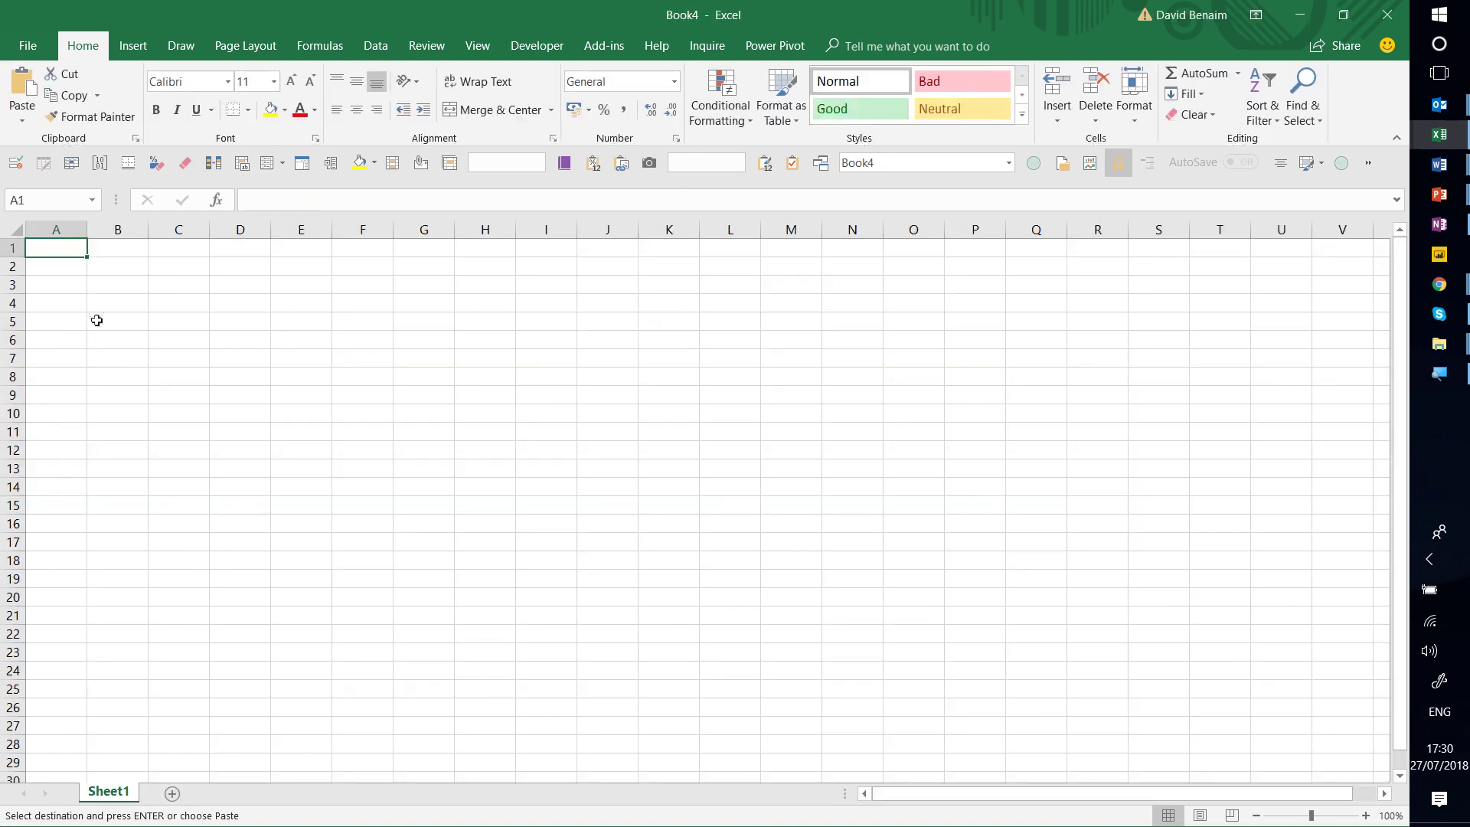
{"action": "left_click", "coordinate": [74, 316]}
{"action": "key", "text": "ctrl+v"}
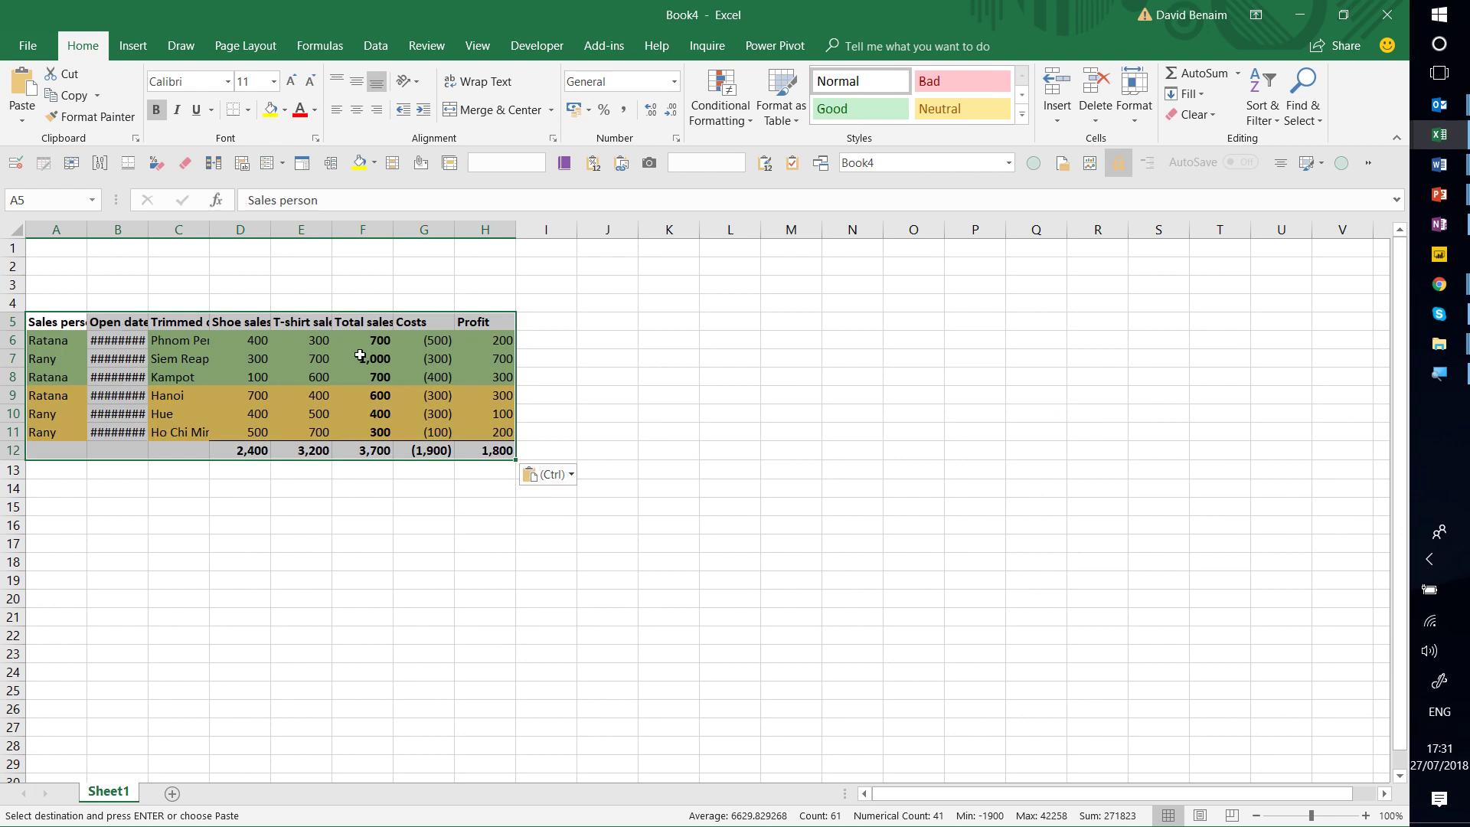
{"action": "left_click", "coordinate": [245, 357]}
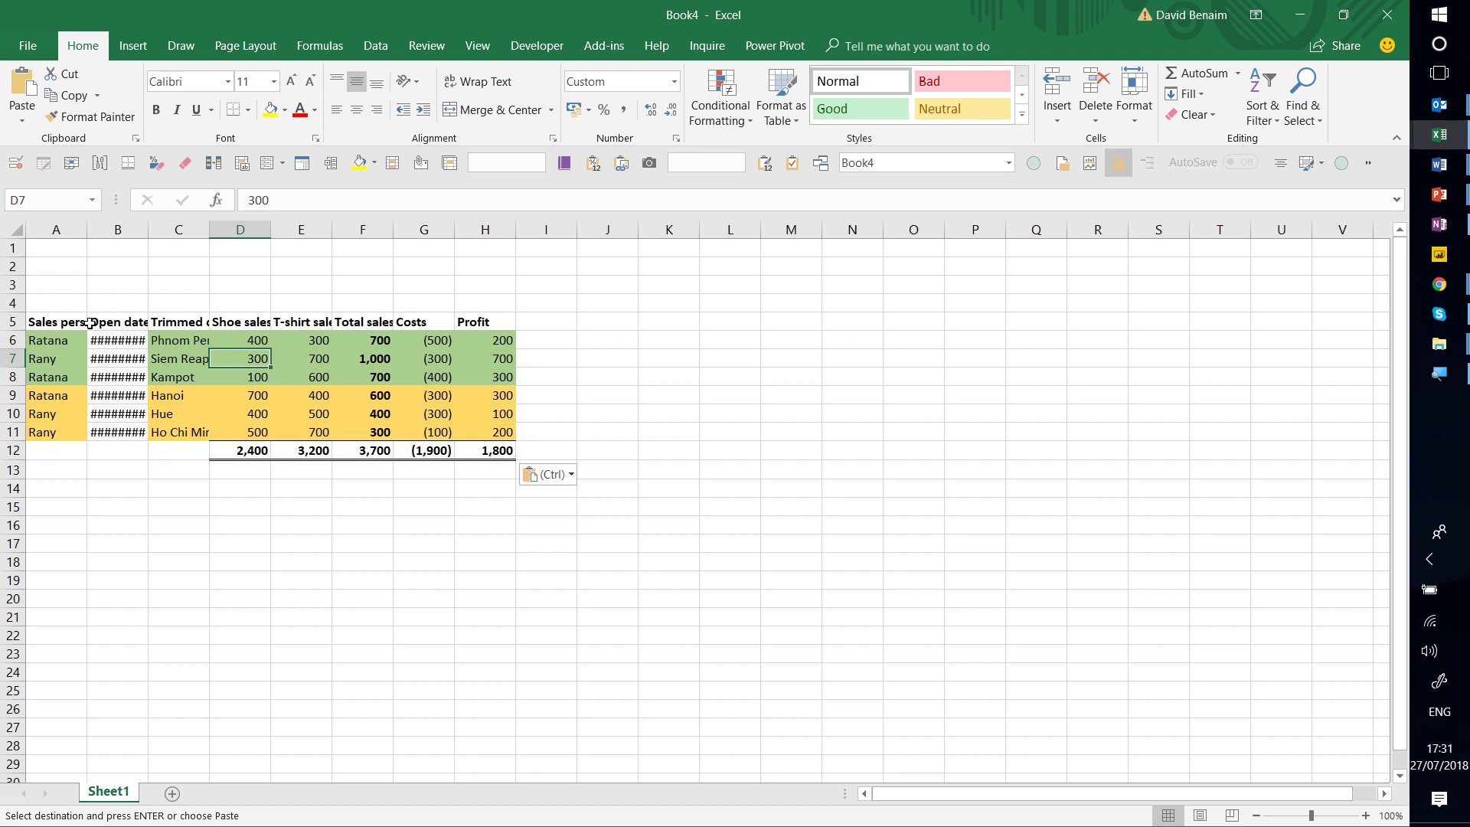
- Recopy A8:H15 from the source workbook and apply only its column widths to the pasted table at A5, checking the result
{"action": "key", "text": "ctrl+Tab"}
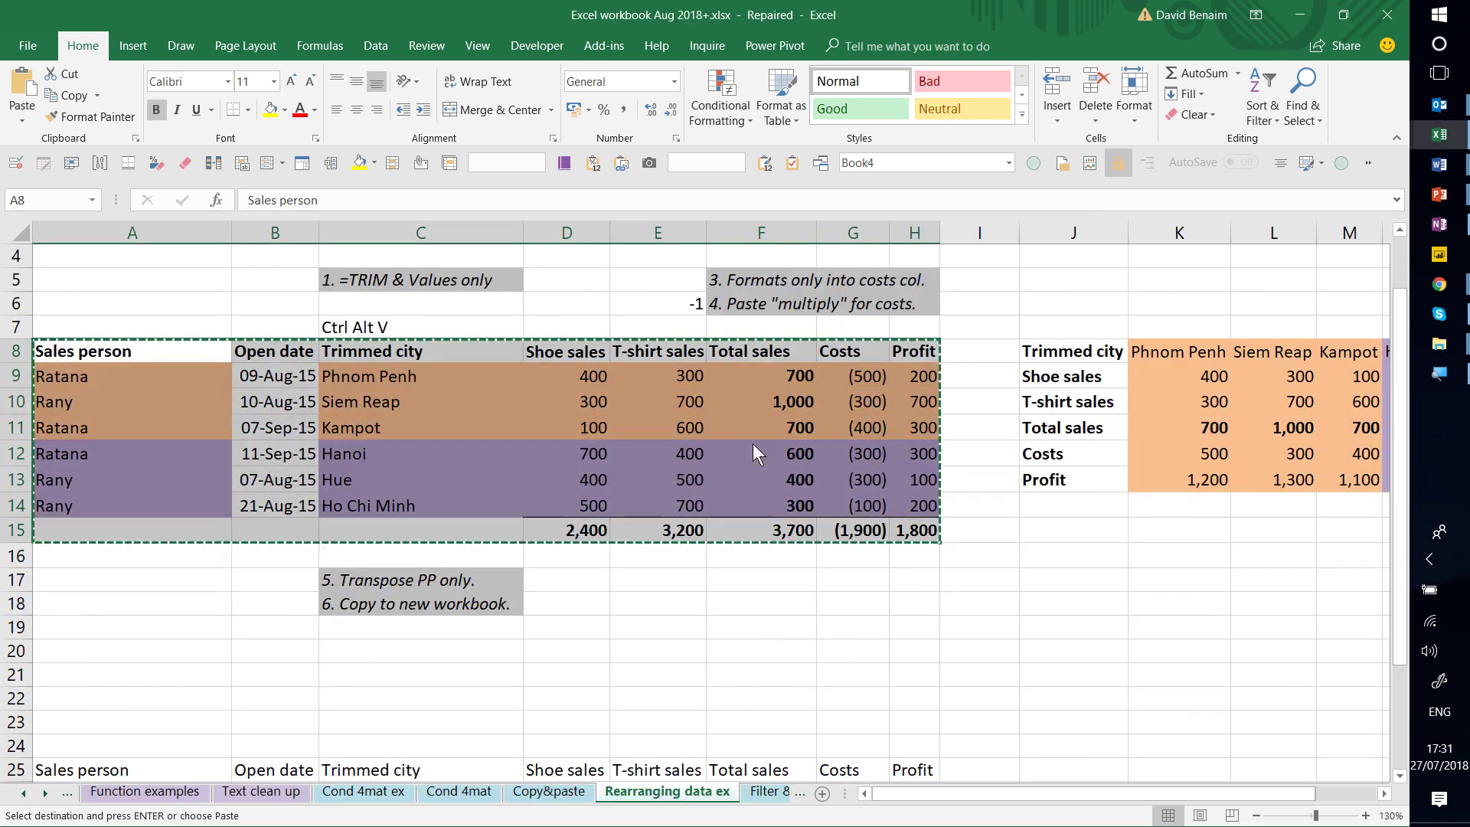
{"action": "key", "text": "Escape"}
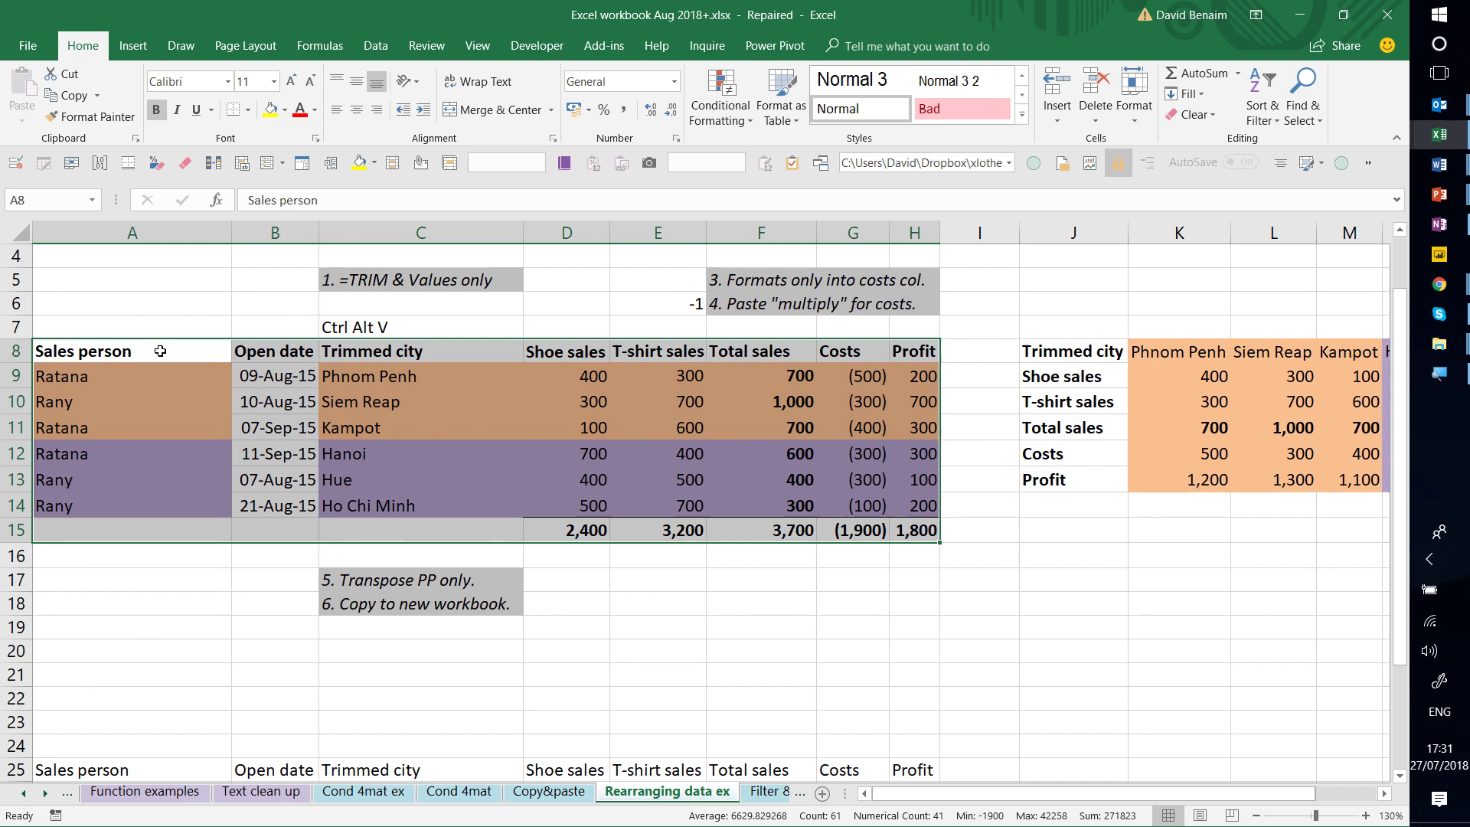
{"action": "key", "text": "ctrl+c"}
{"action": "key", "text": "ctrl+Tab"}
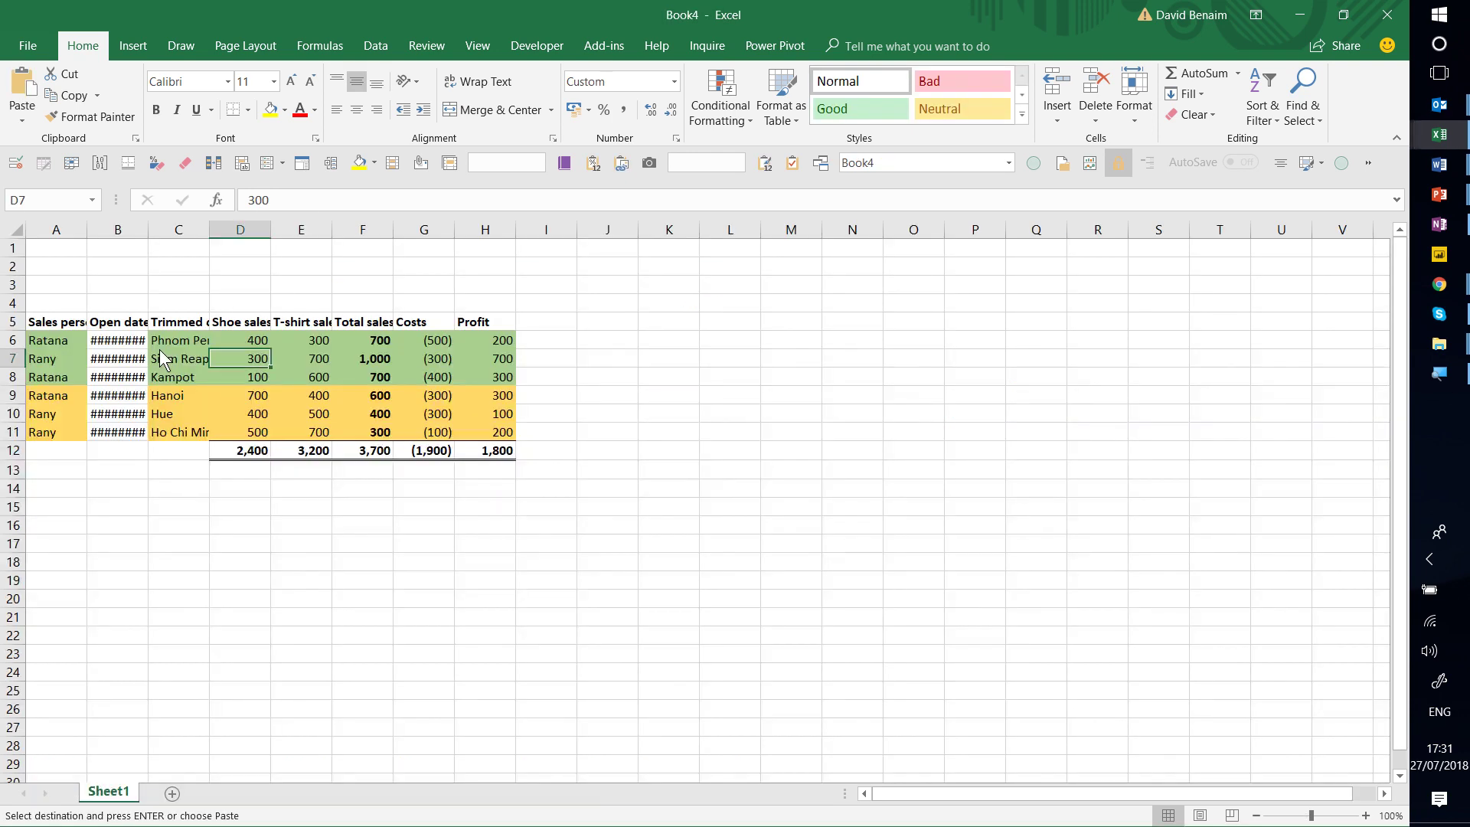
{"action": "left_click", "coordinate": [62, 325]}
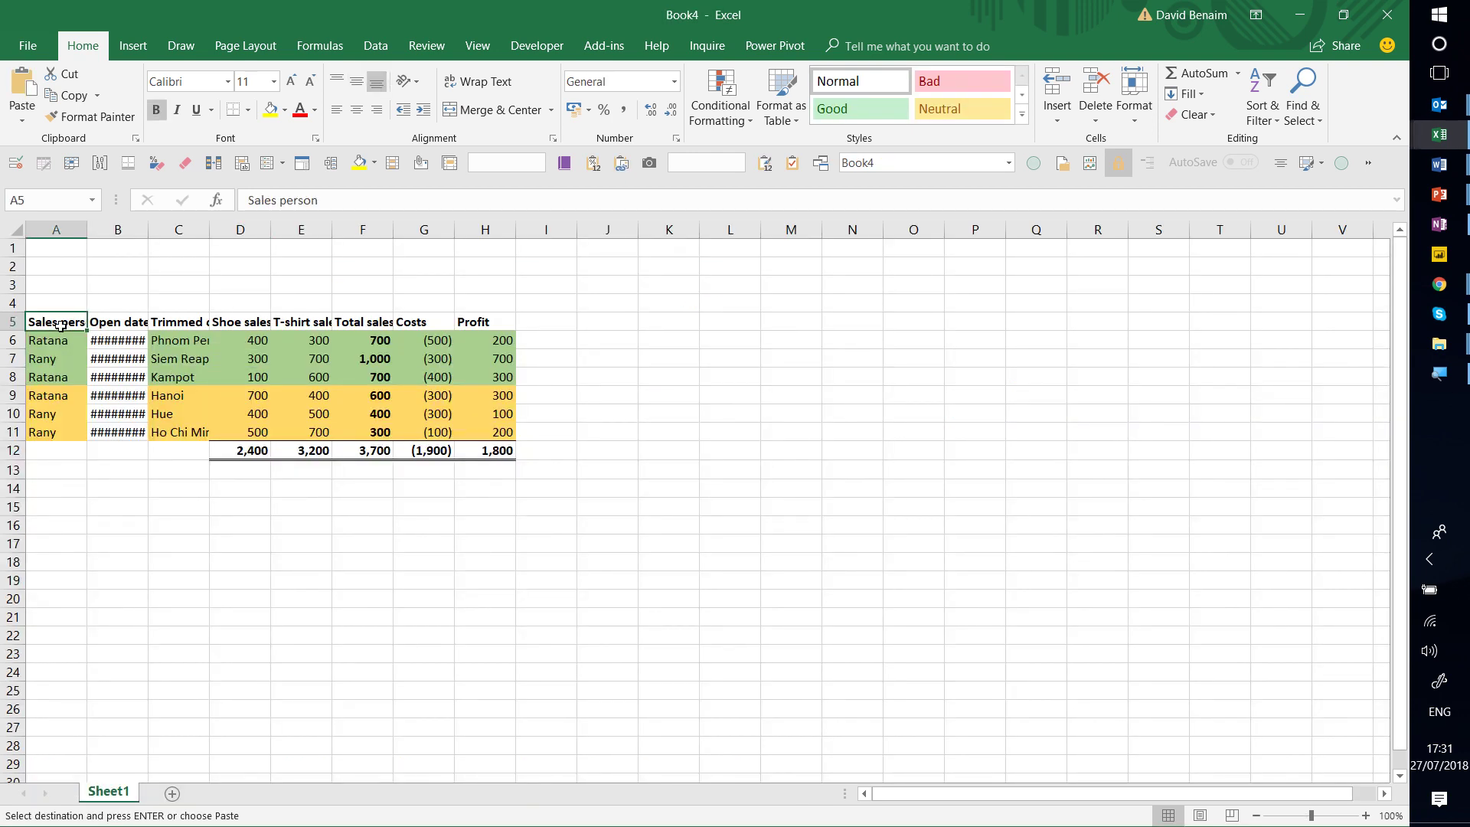
{"action": "key", "text": "ctrl+alt+v"}
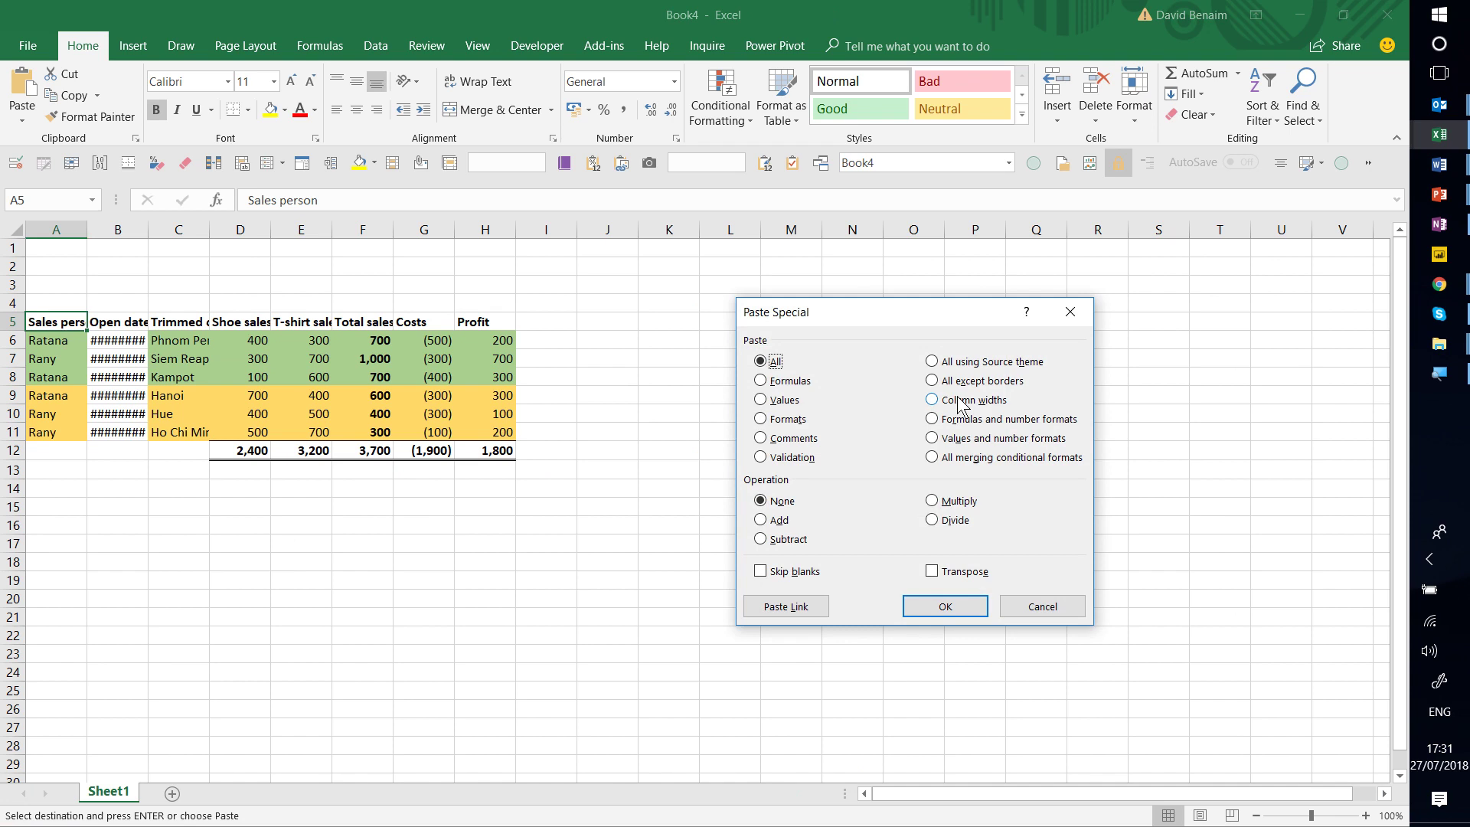
{"action": "left_click", "coordinate": [931, 400]}
{"action": "left_click", "coordinate": [945, 607]}
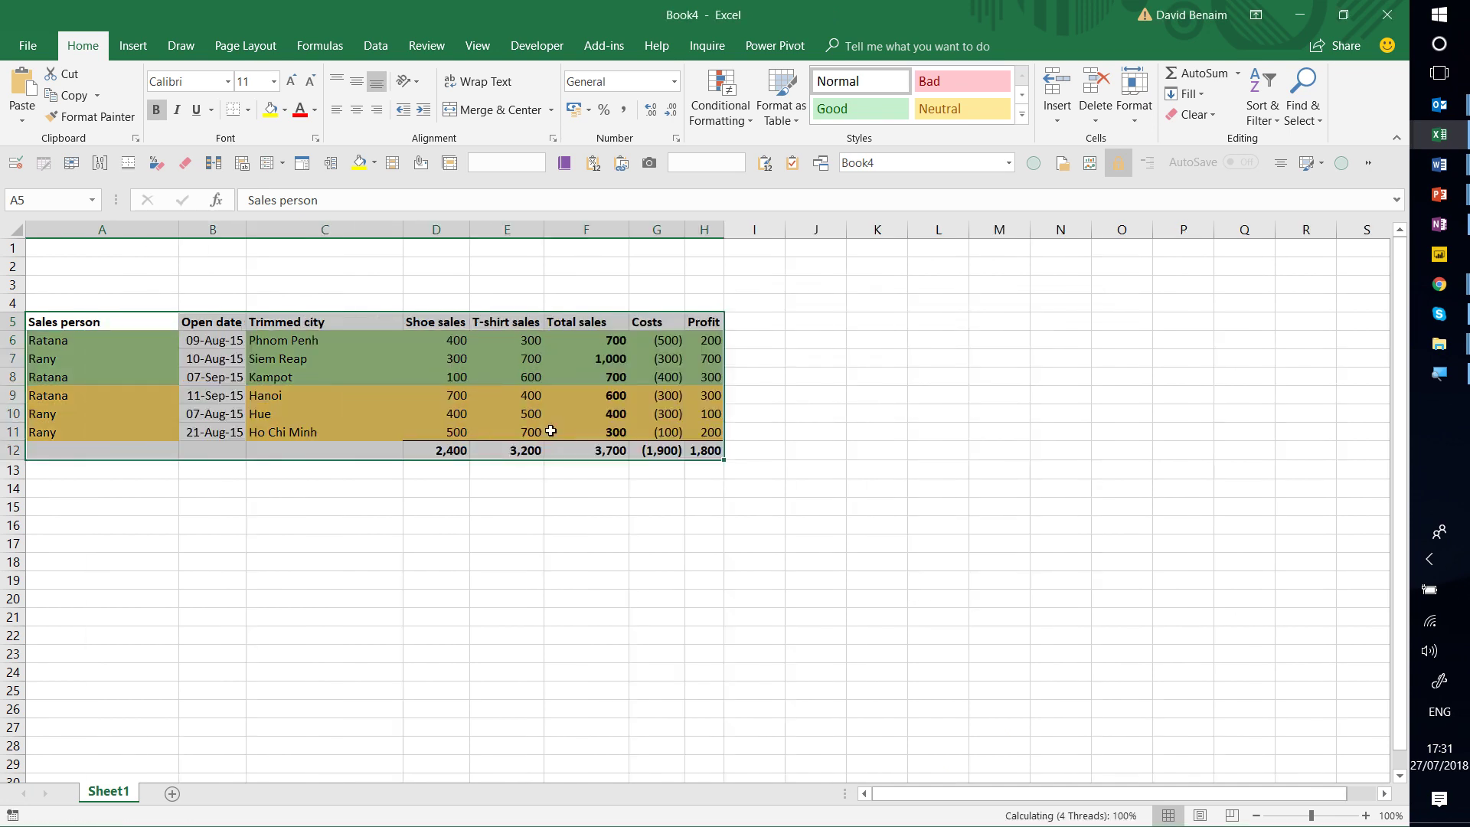
{"action": "left_click", "coordinate": [312, 378]}
{"action": "left_click", "coordinate": [531, 411]}
{"action": "left_click", "coordinate": [650, 412]}
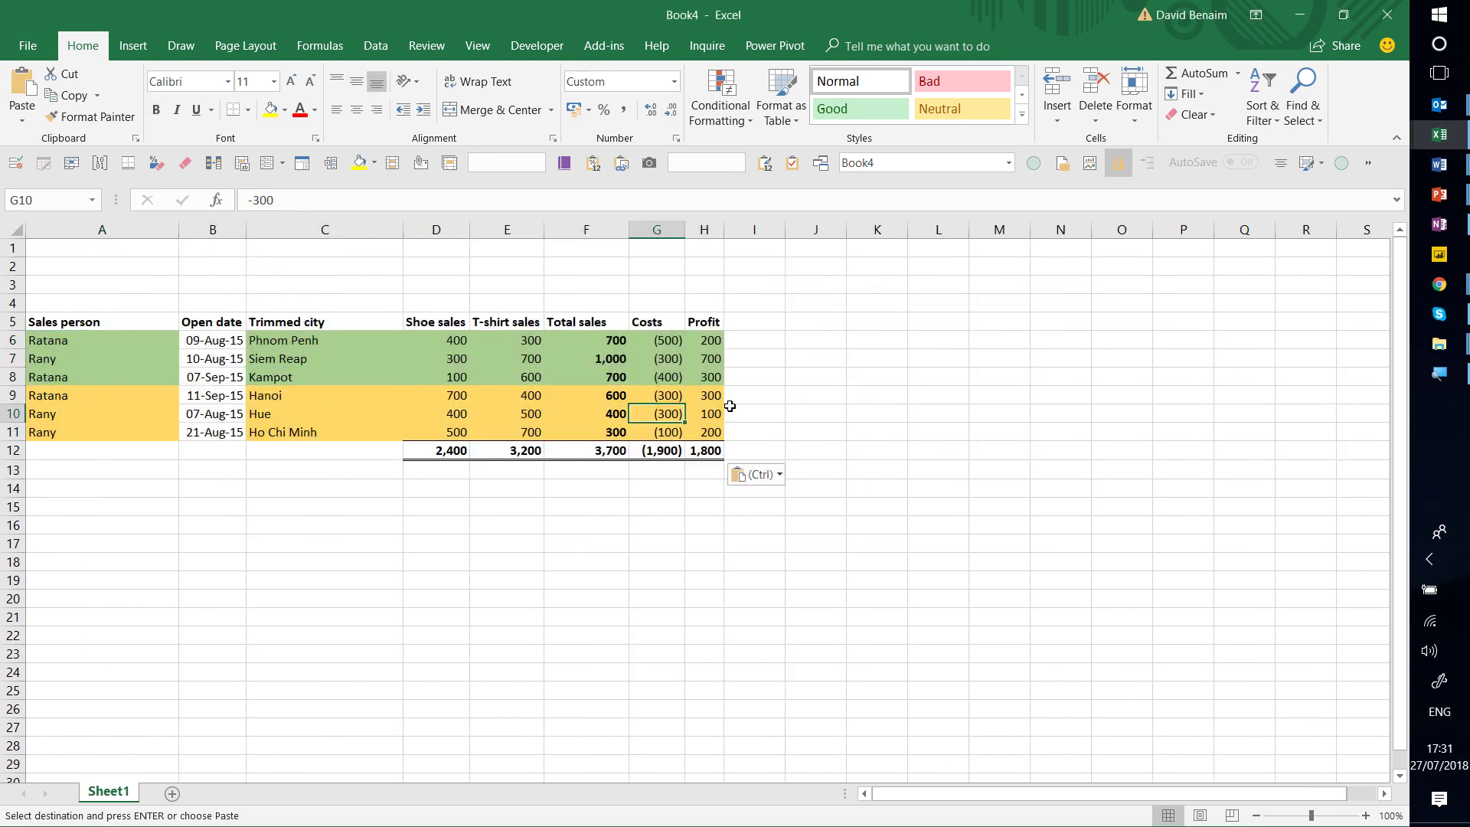
- Inspect the Costs and Profit cells and the first city cell in the pasted table of the new workbook
{"action": "left_click", "coordinate": [708, 414]}
{"action": "left_click", "coordinate": [703, 433]}
{"action": "left_click", "coordinate": [653, 398]}
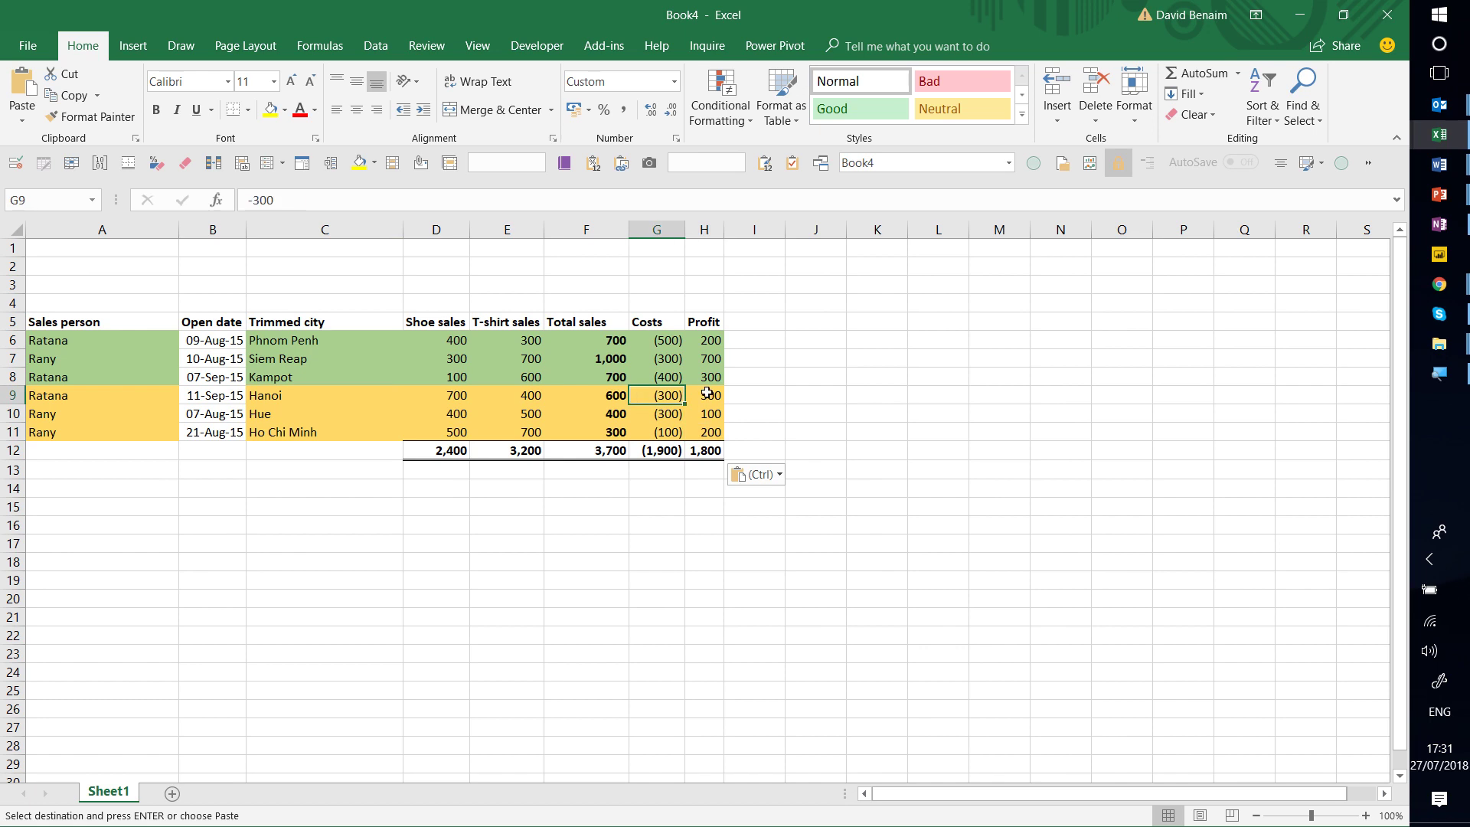
{"action": "left_click", "coordinate": [706, 393]}
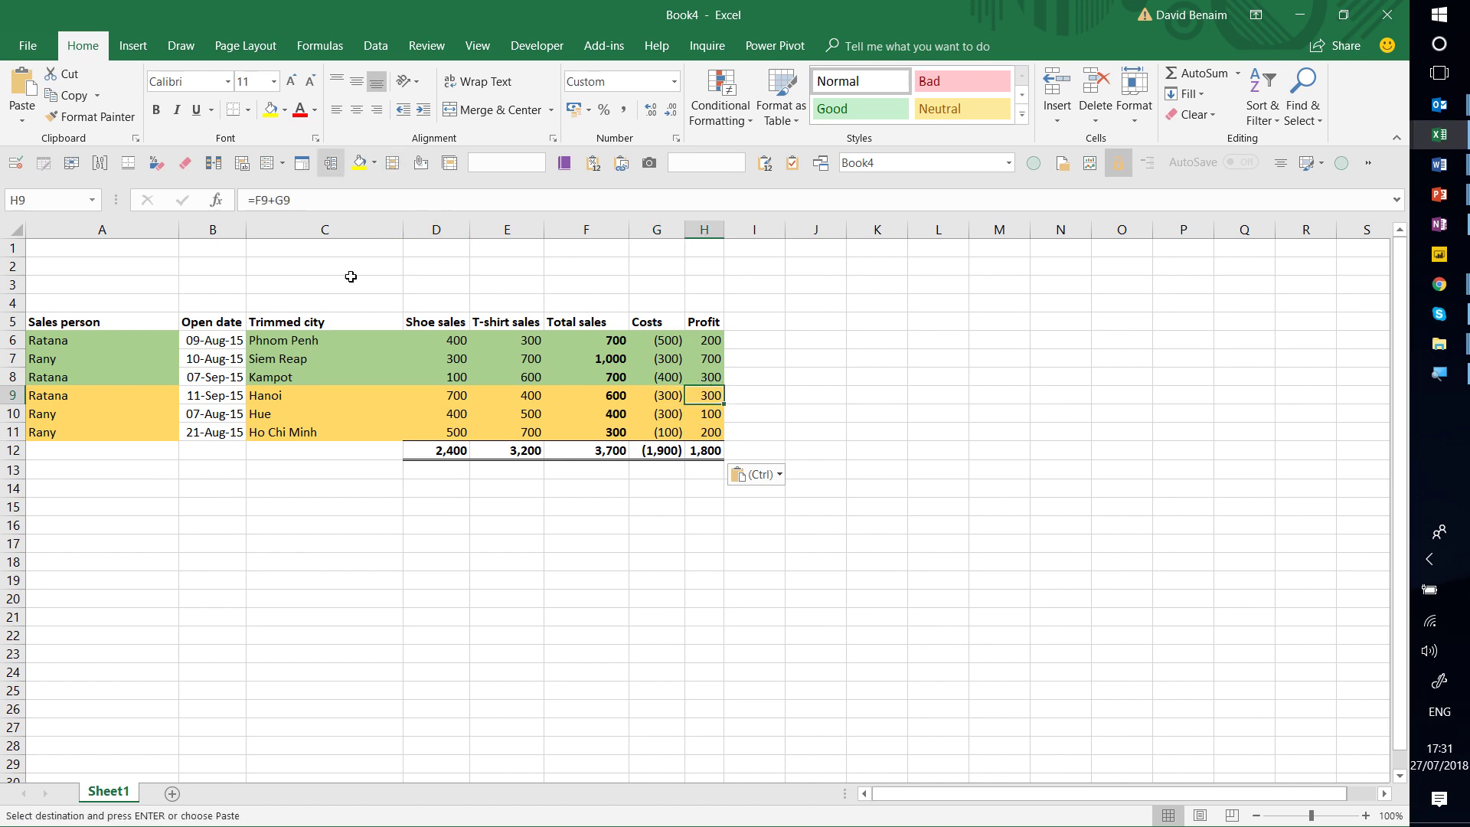
{"action": "left_click", "coordinate": [331, 346]}
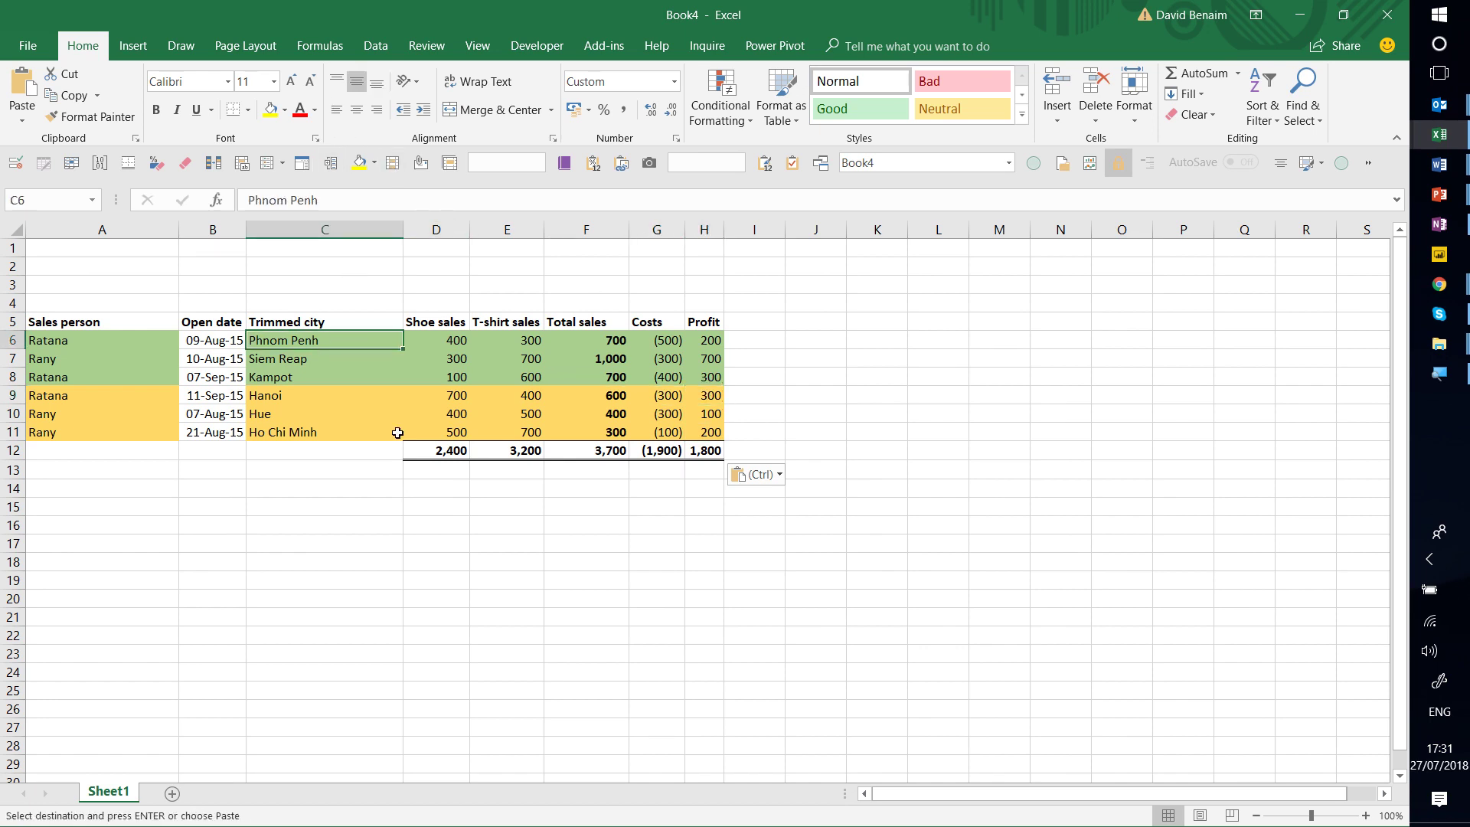
- Compare the fill colours of C9:H11 in the source workbook with C6:H8 in the new workbook, ending in the source workbook
{"action": "key", "text": "alt+Tab"}
{"action": "key", "text": "Escape"}
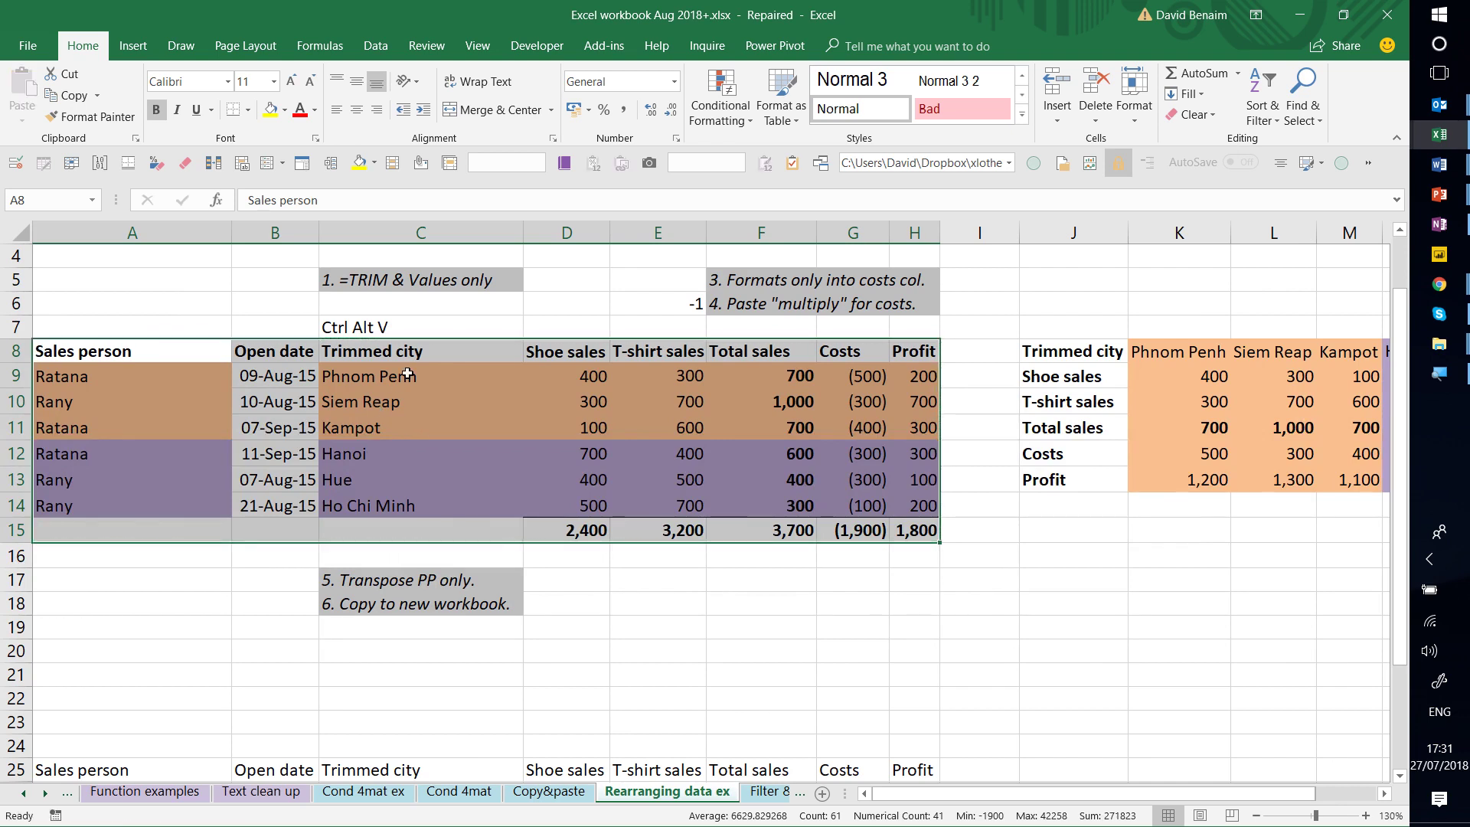
{"action": "left_click_drag", "start_coordinate": [407, 373], "coordinate": [914, 430]}
{"action": "key", "text": "alt+Tab"}
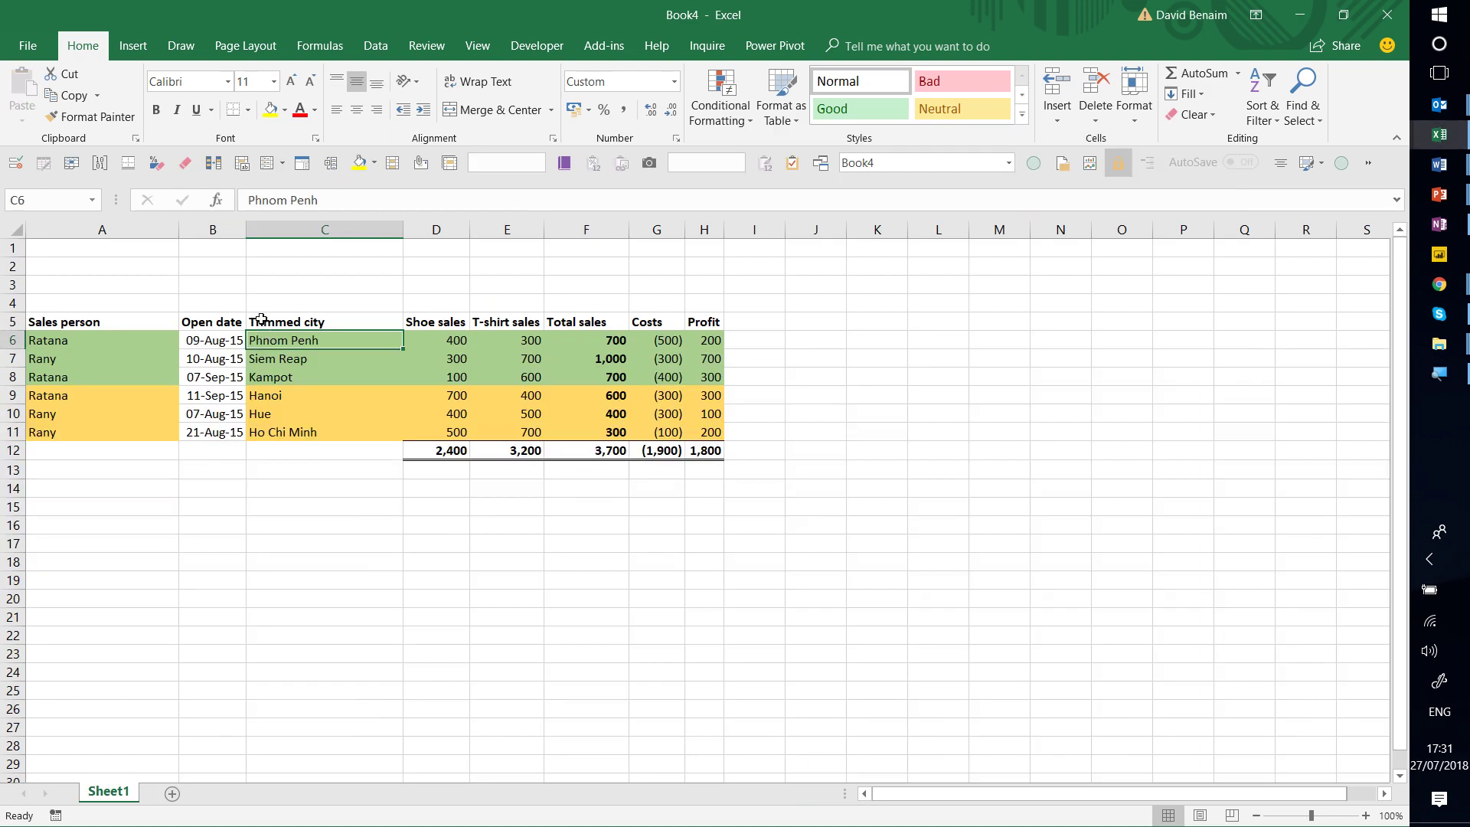
{"action": "left_click_drag", "start_coordinate": [276, 341], "coordinate": [718, 380]}
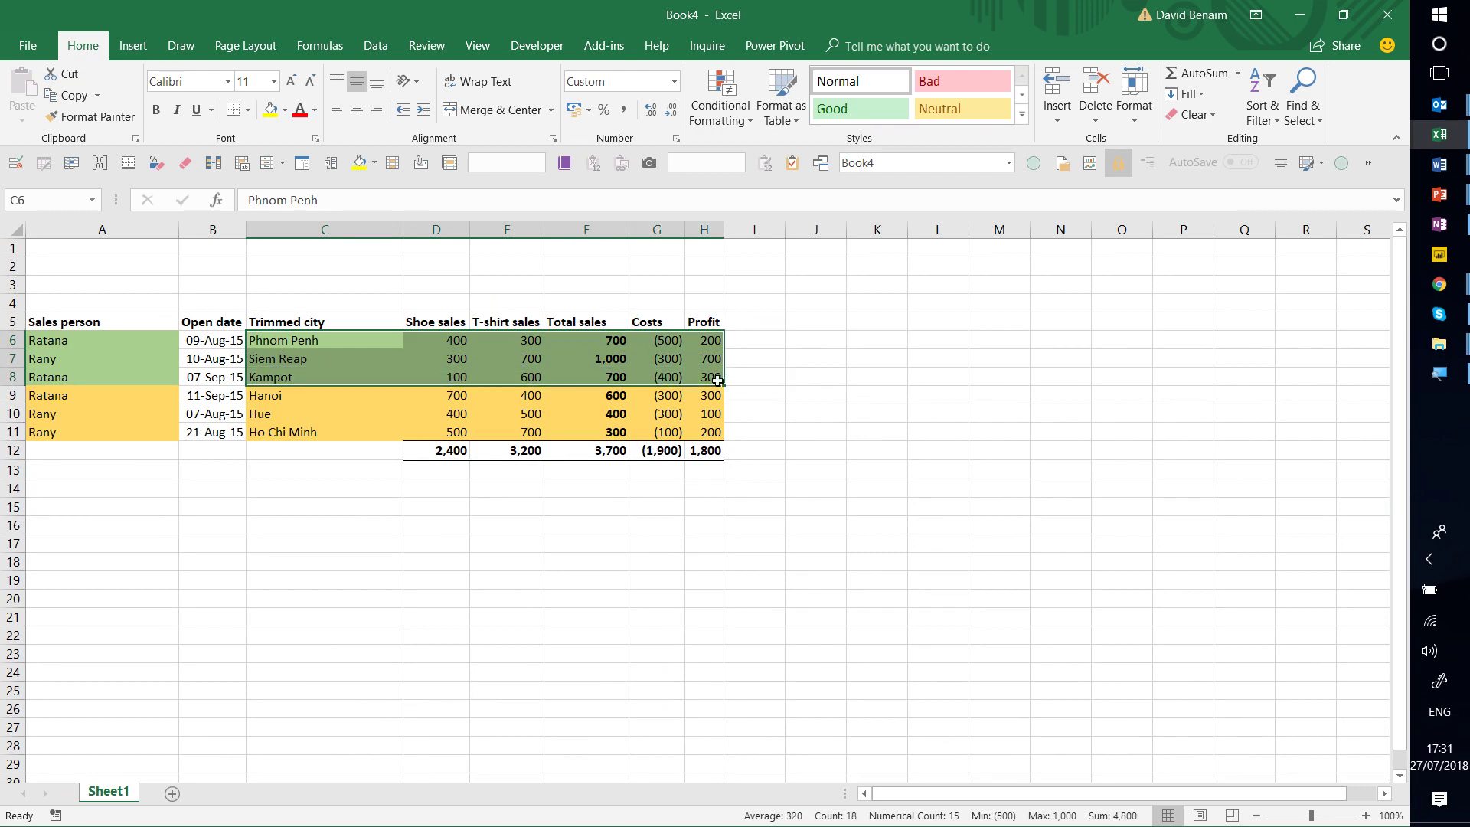
{"action": "key", "text": "shift+BackSpace"}
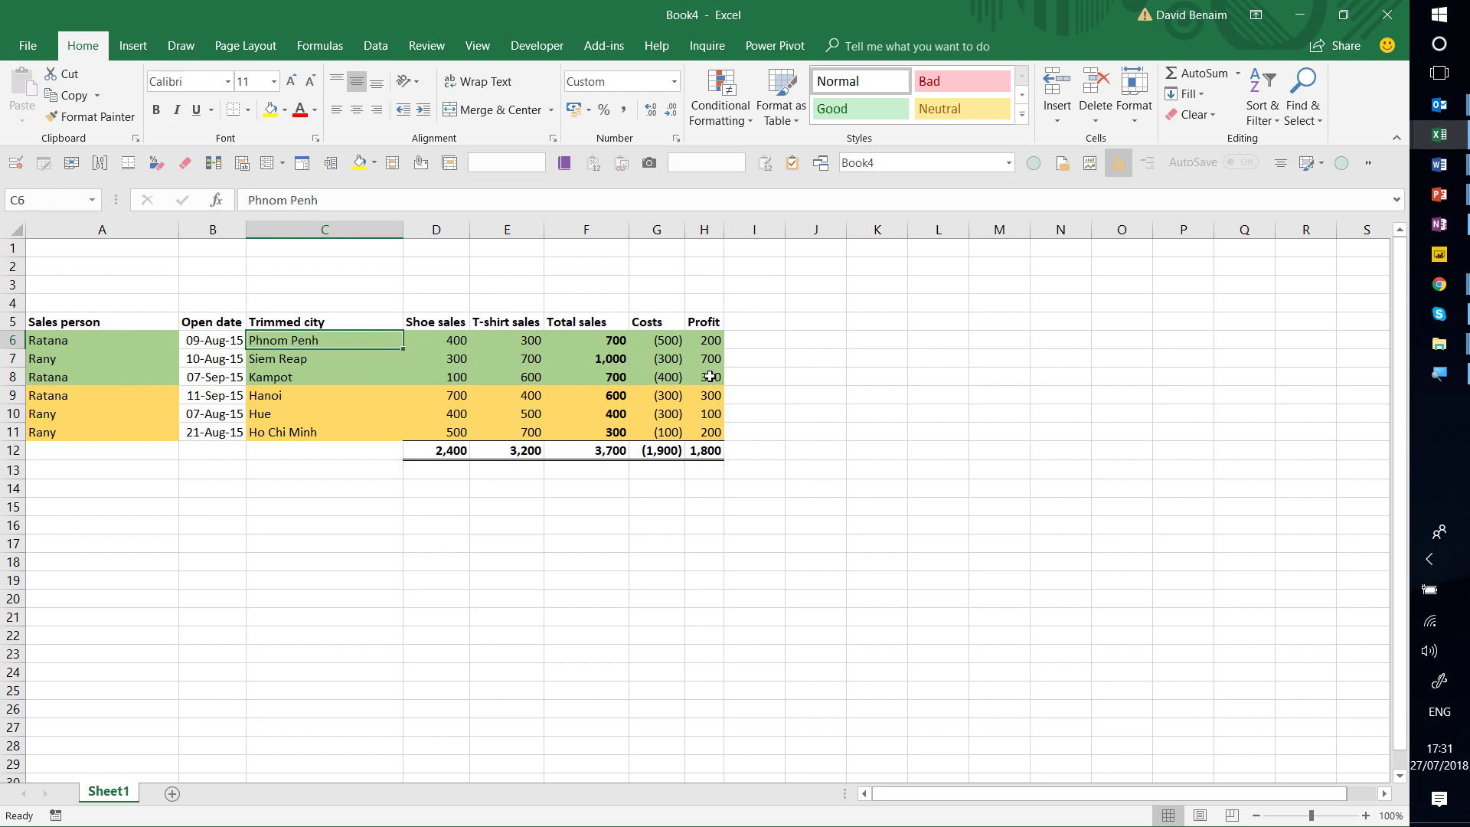
{"action": "key", "text": "alt+Tab"}
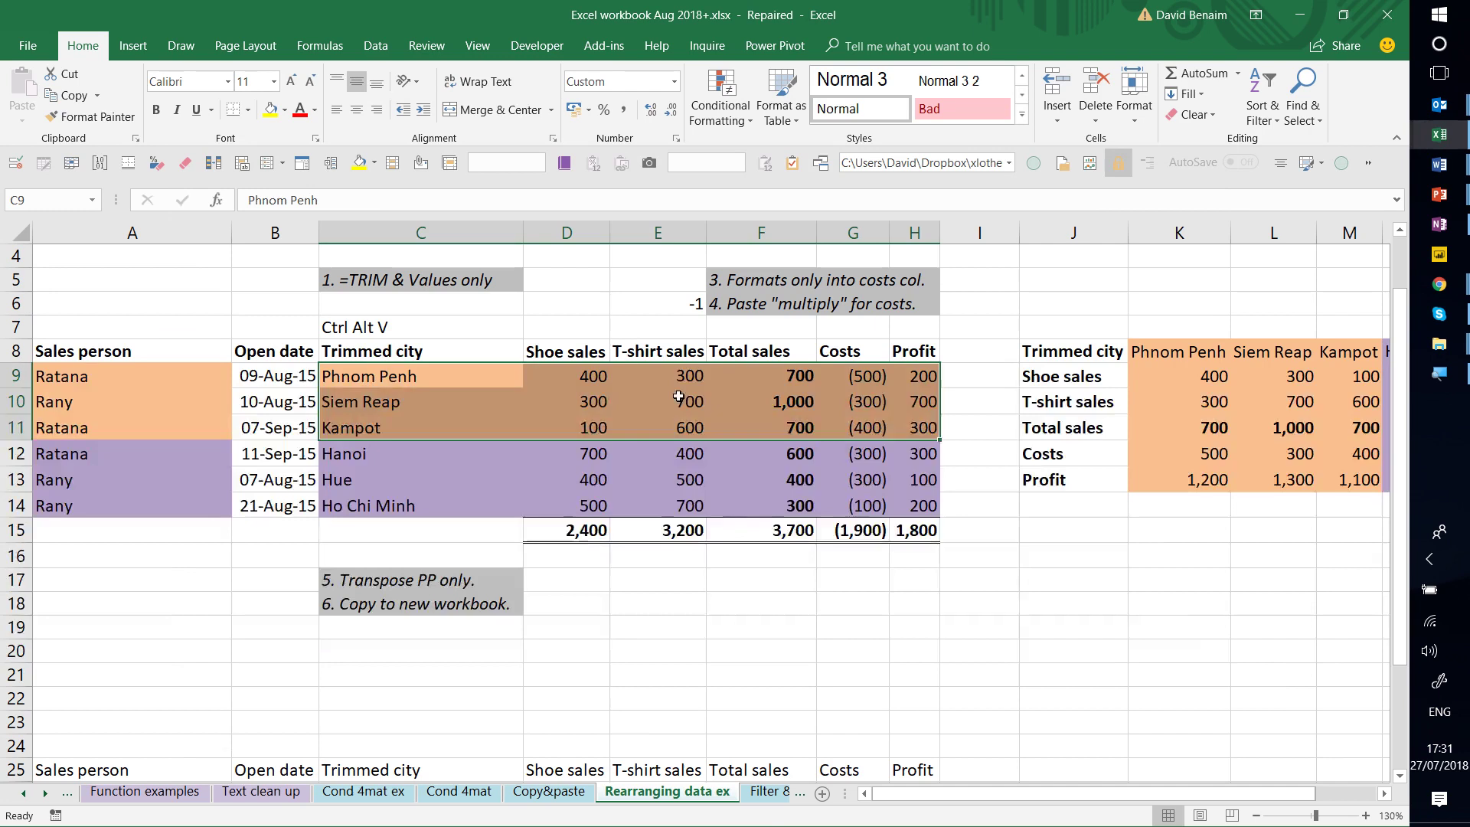
- Copy cell C9, review the Paste Special choices including Validation, and cancel without pasting
{"action": "left_click", "coordinate": [623, 410]}
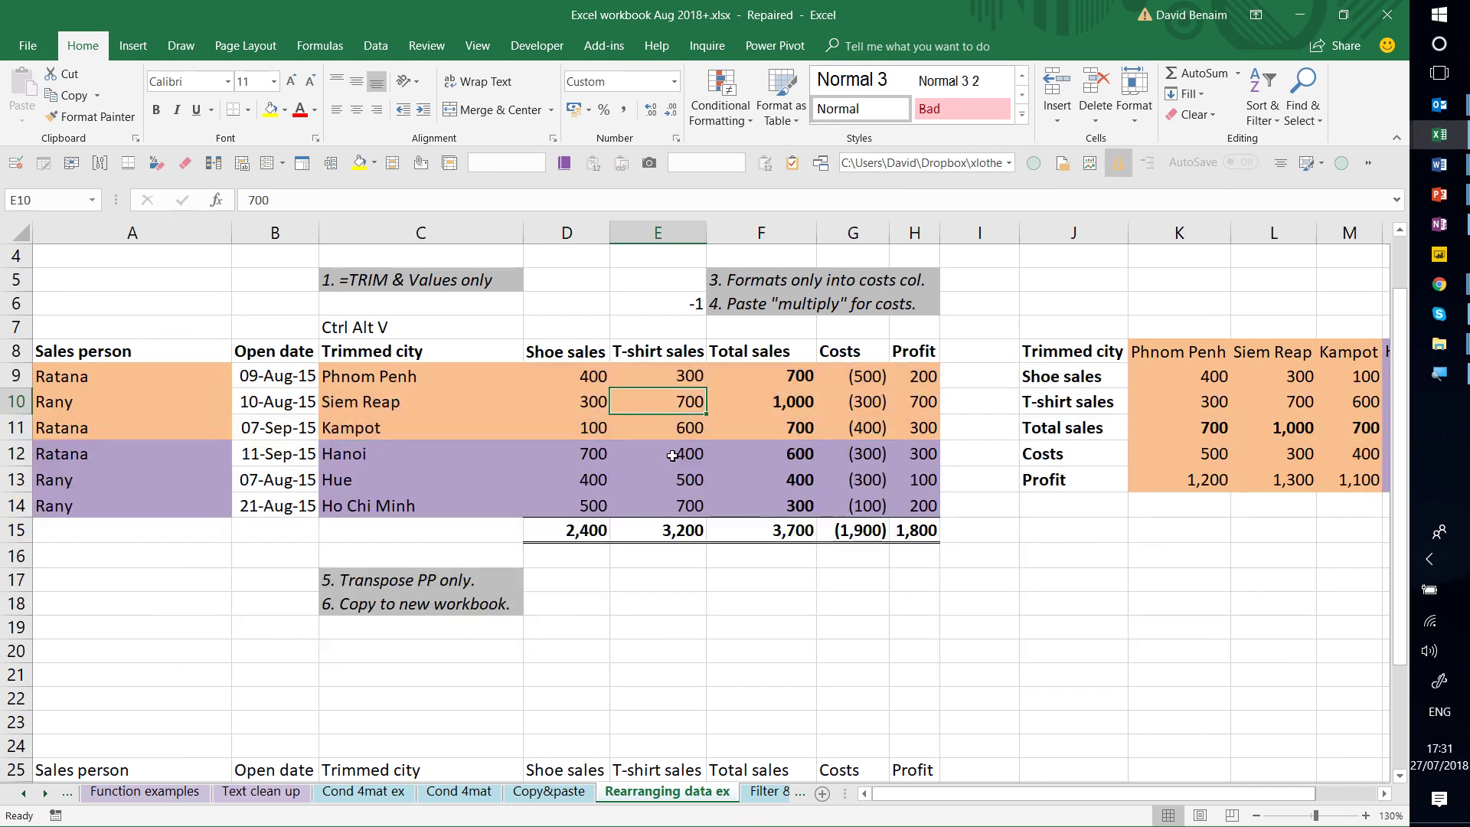
{"action": "key", "text": "Left"}
{"action": "key", "text": "Left"}
{"action": "key", "text": "Up"}
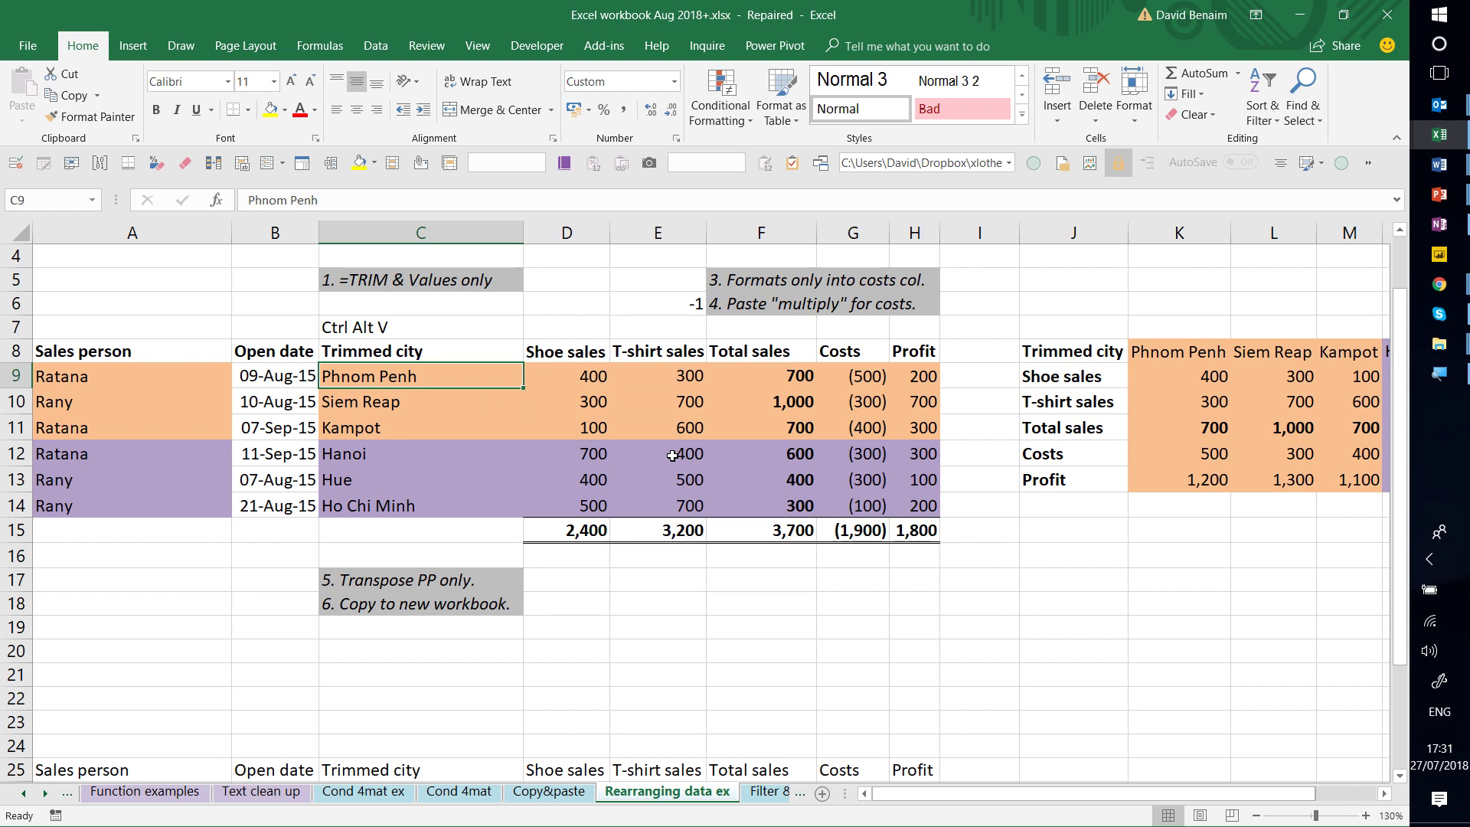
{"action": "key", "text": "ctrl+c"}
{"action": "key", "text": "ctrl+alt+v"}
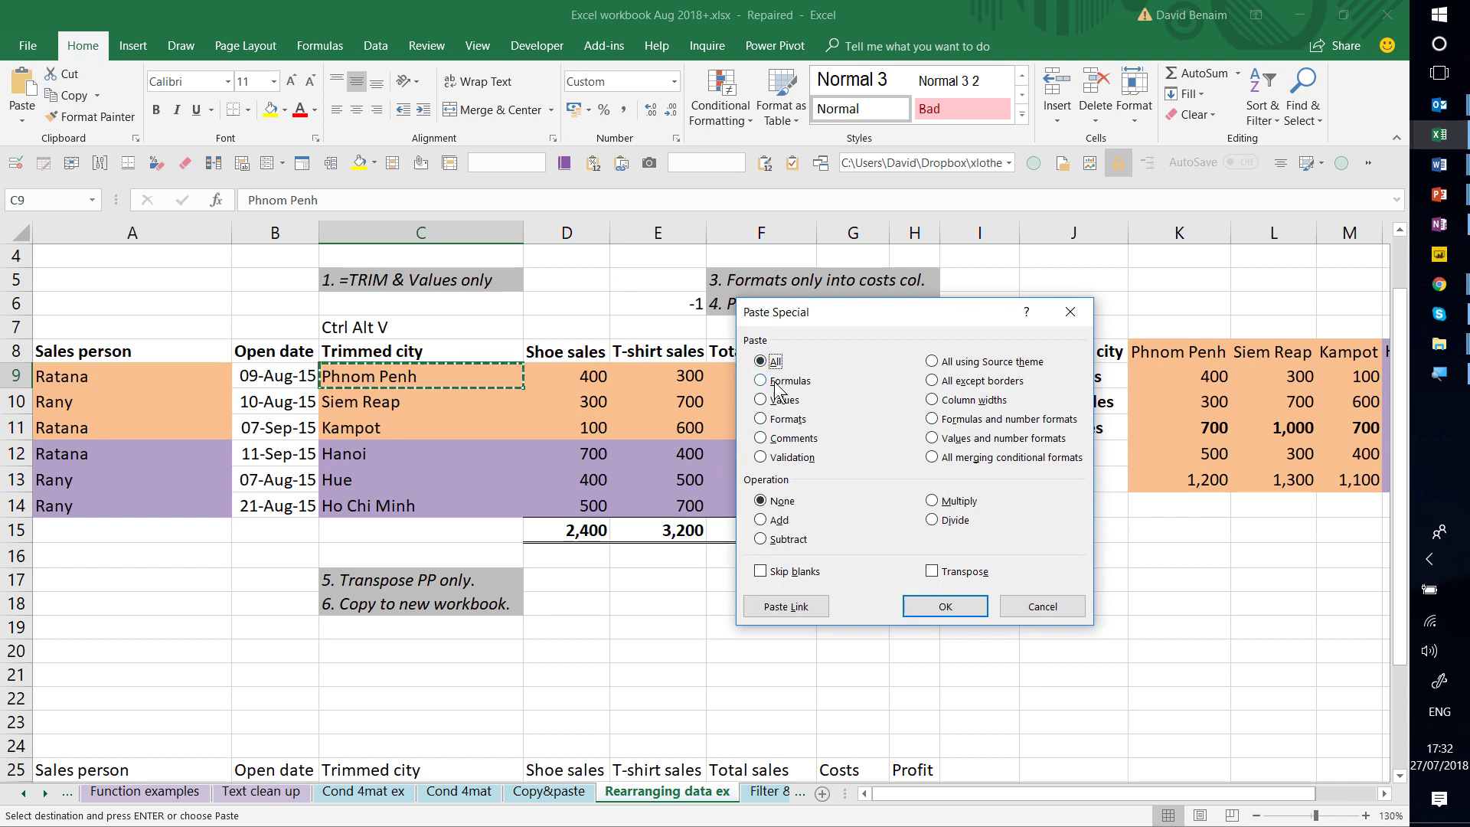
{"action": "left_click", "coordinate": [790, 458]}
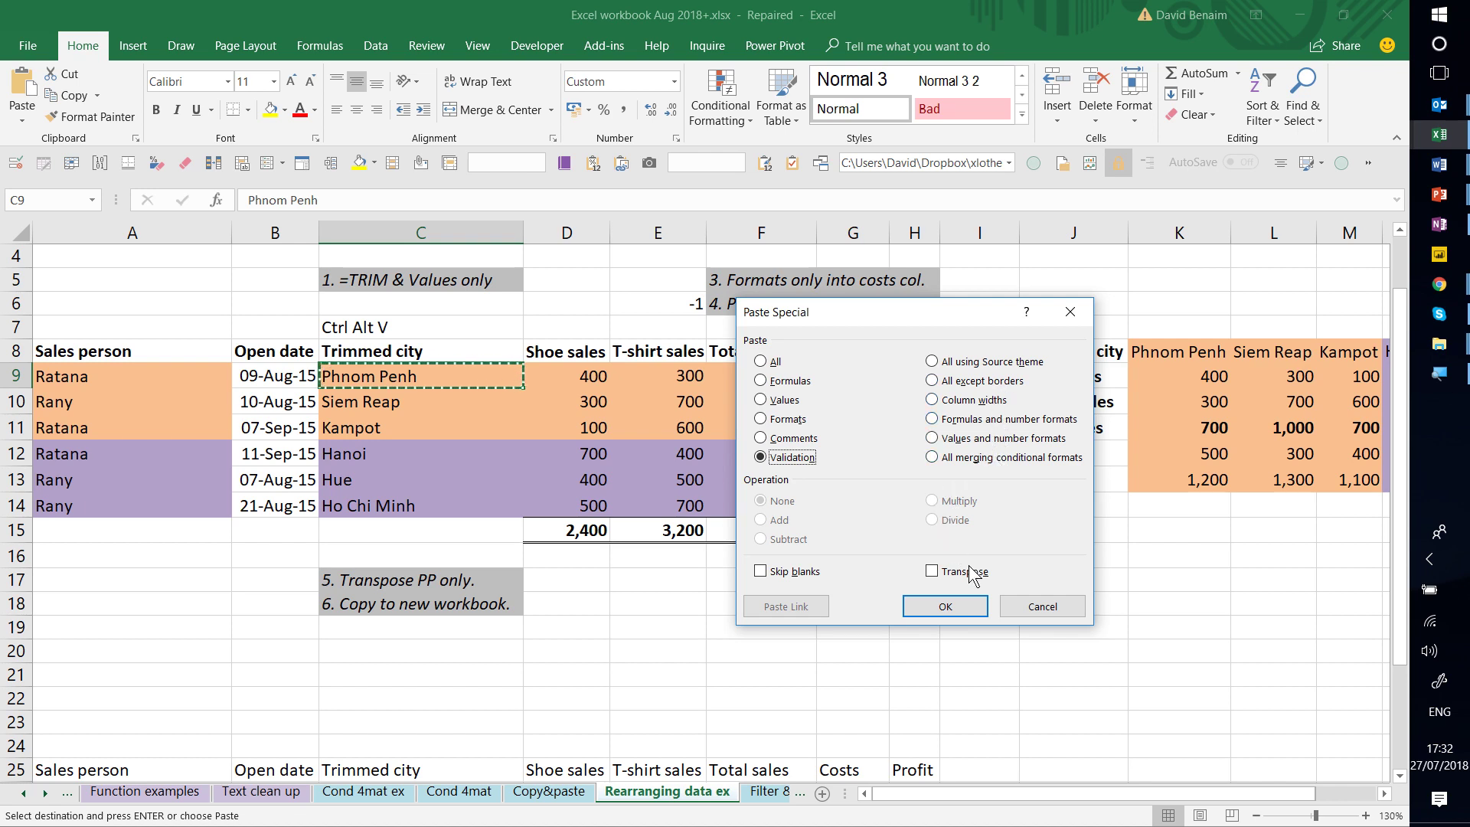
{"action": "left_click", "coordinate": [1007, 607]}
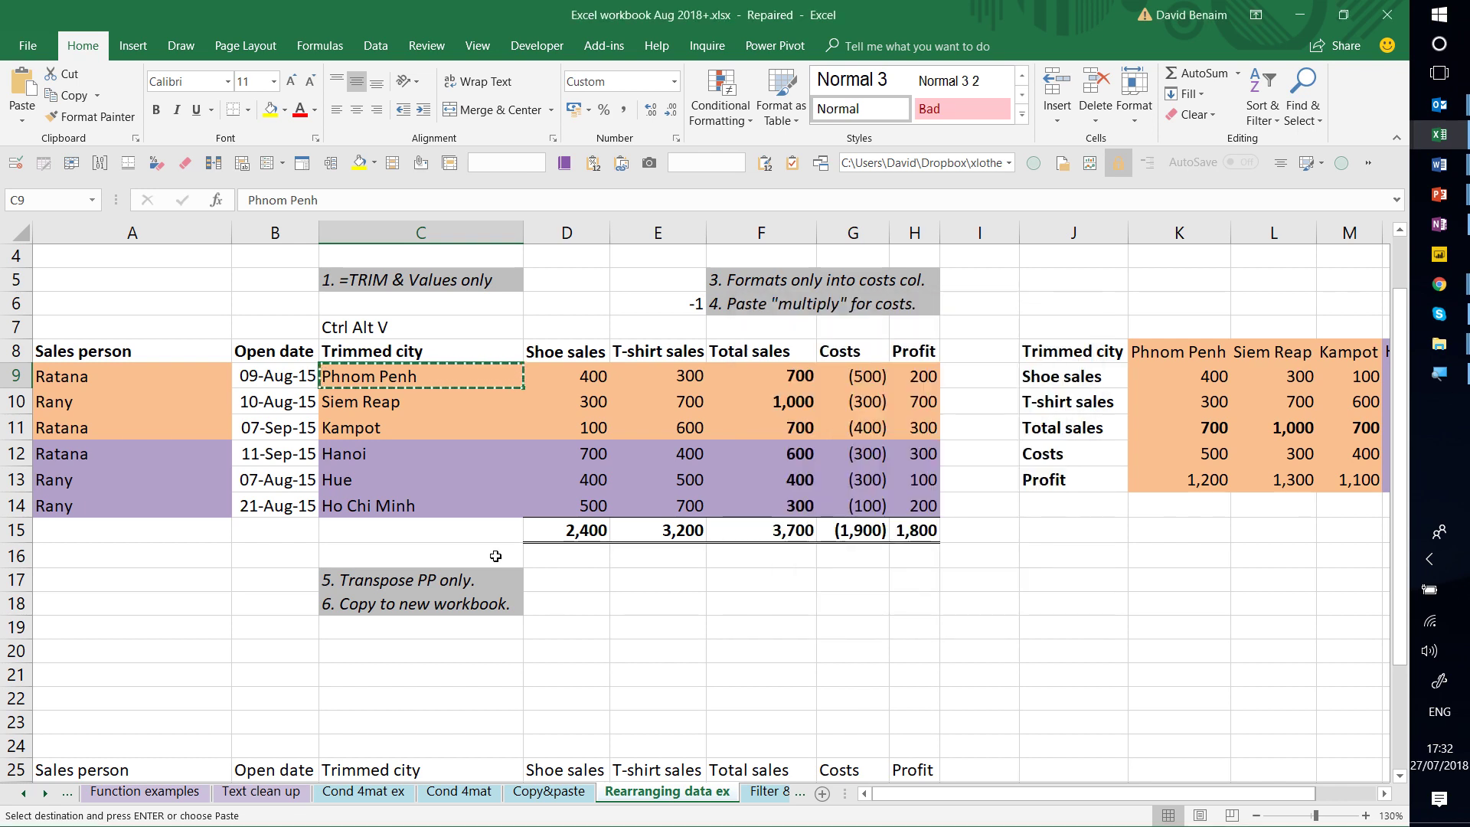
{"action": "key", "text": "Escape"}
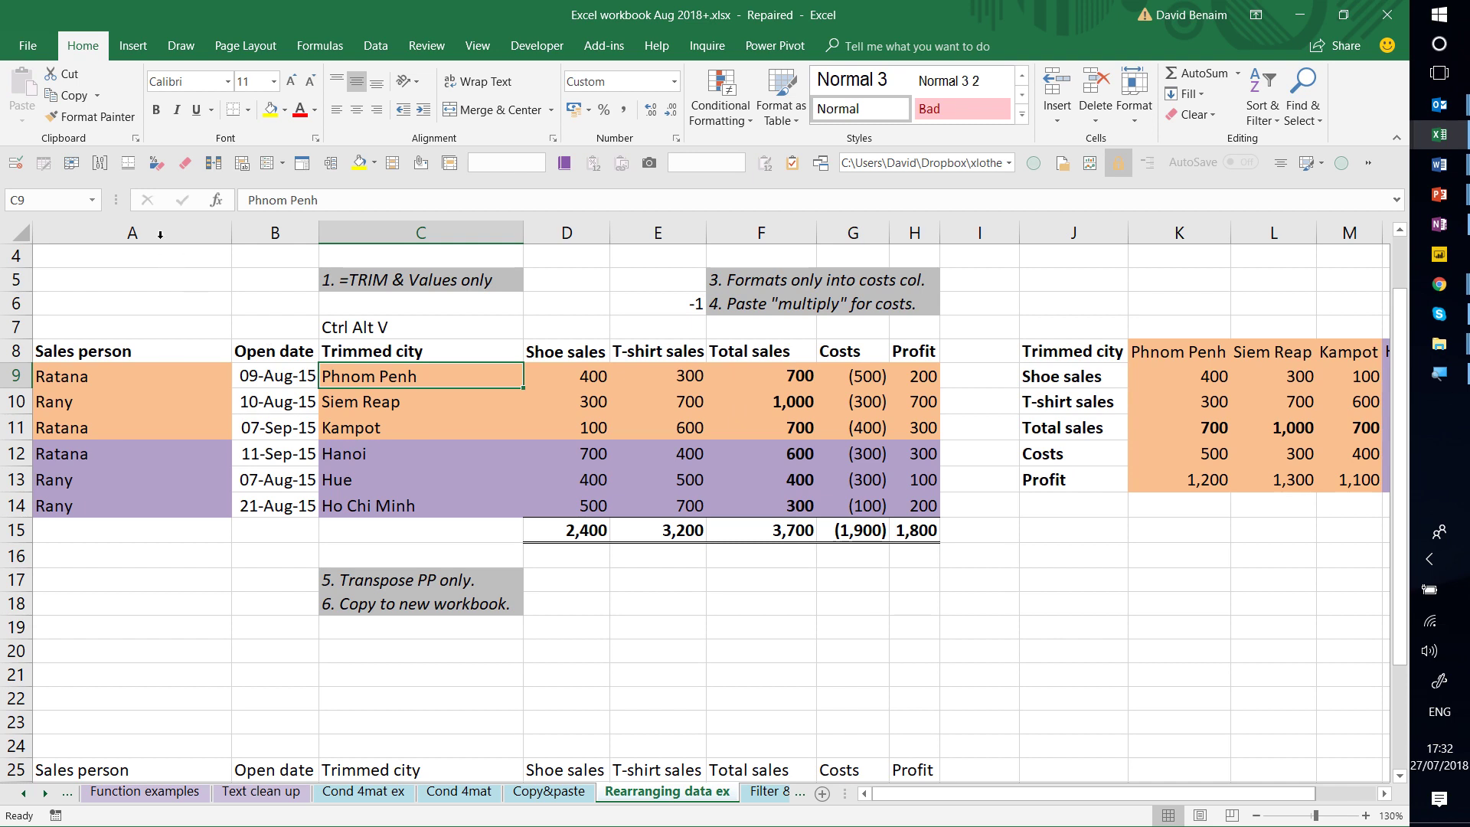
- Copy C9 again, preview the quick paste options such as Formatting without applying any, and clear the copy selection at C11
{"action": "key", "text": "ctrl+c"}
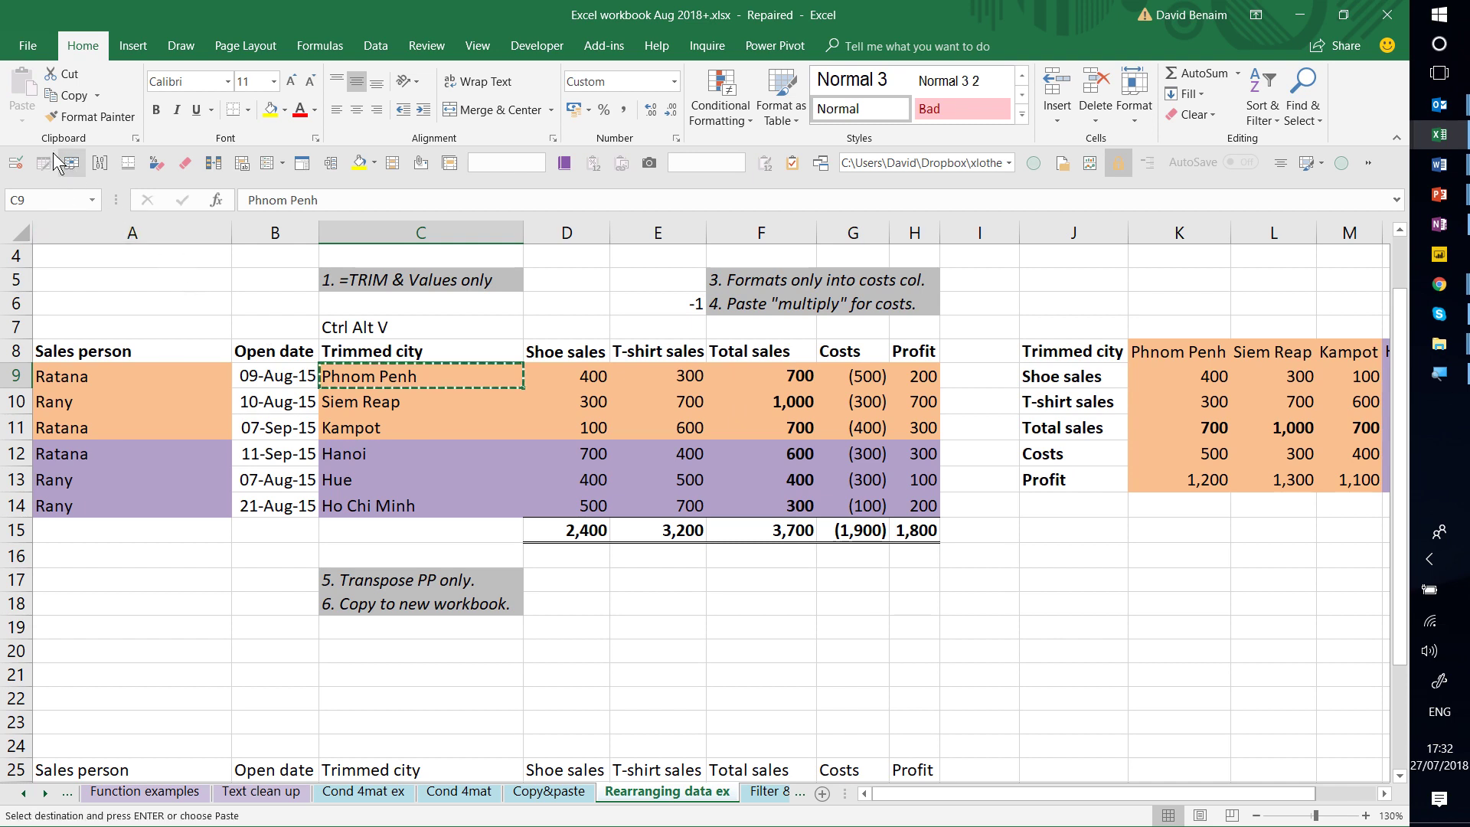
{"action": "left_click", "coordinate": [31, 118]}
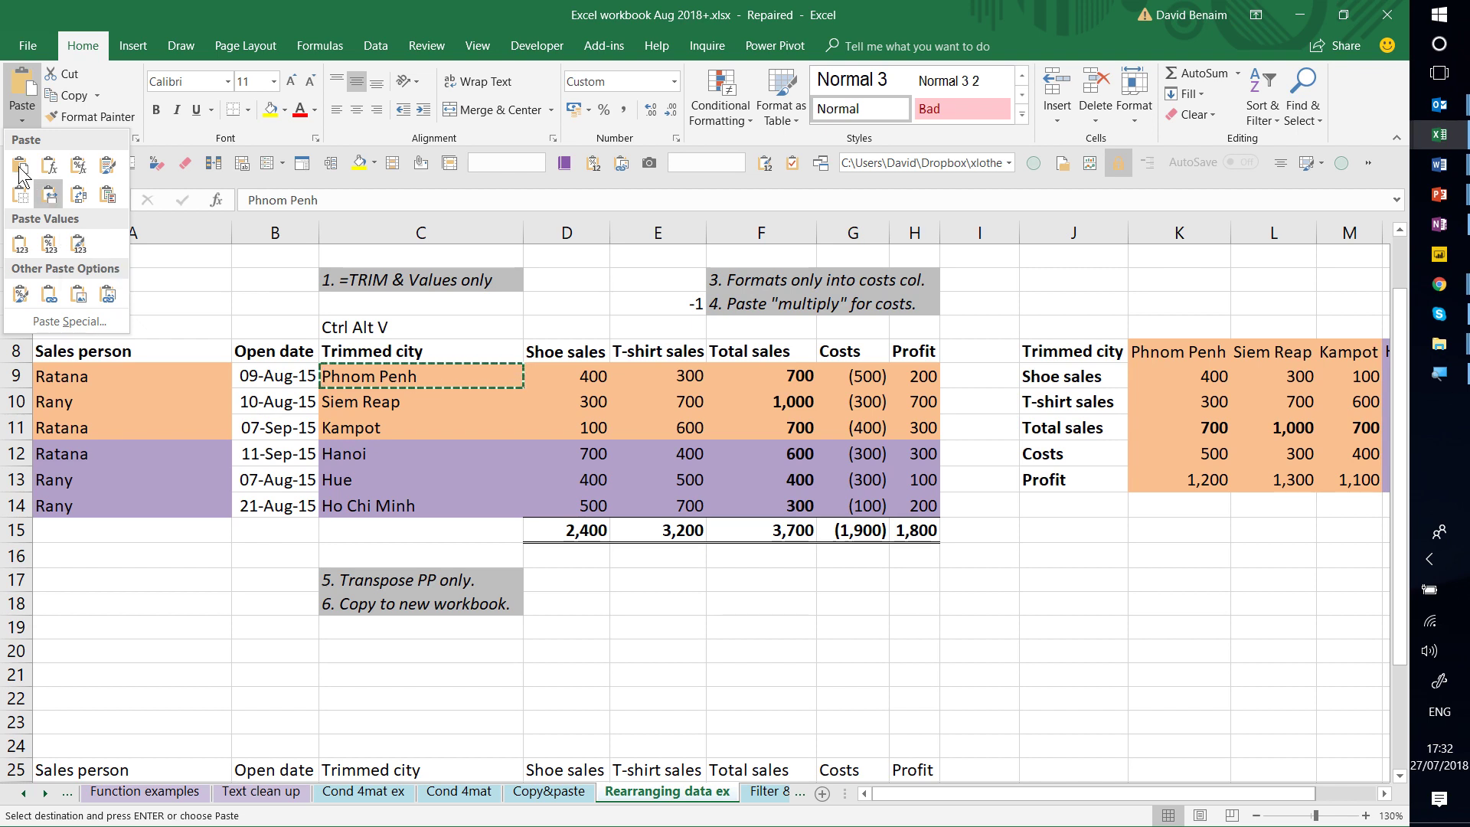
{"action": "left_click", "coordinate": [602, 495]}
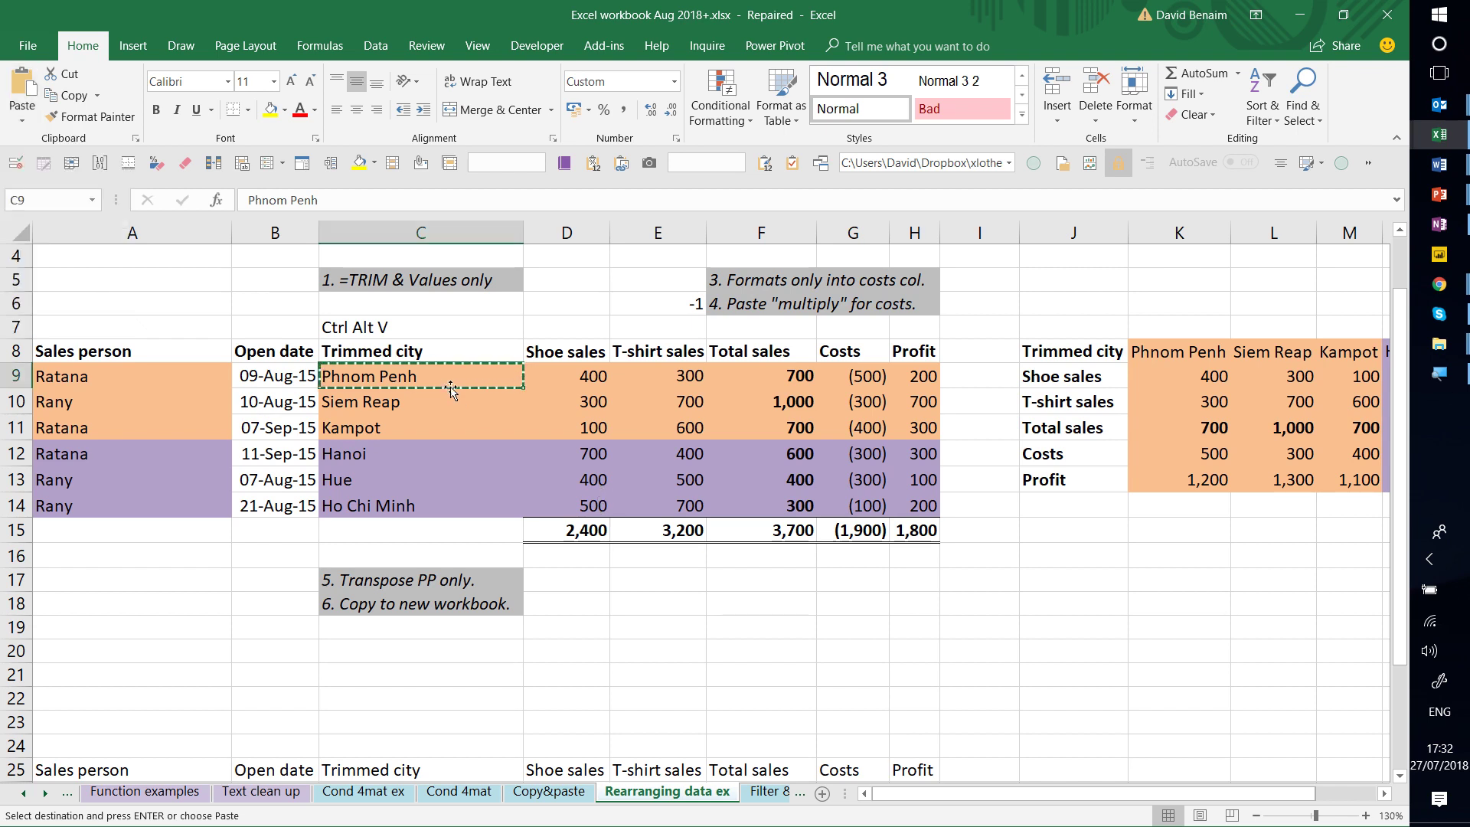
{"action": "left_click", "coordinate": [21, 119]}
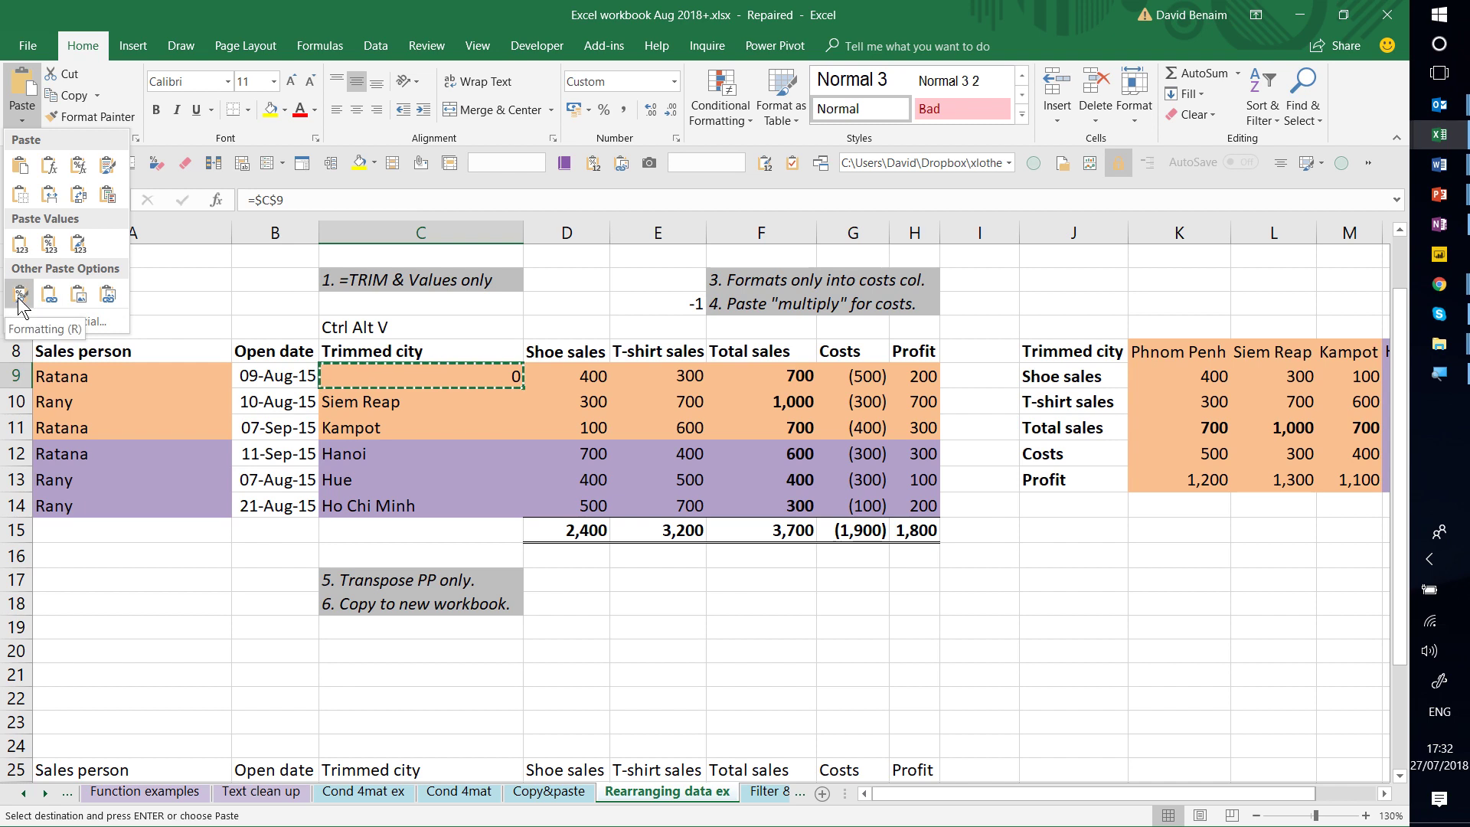
{"action": "left_click", "coordinate": [366, 461]}
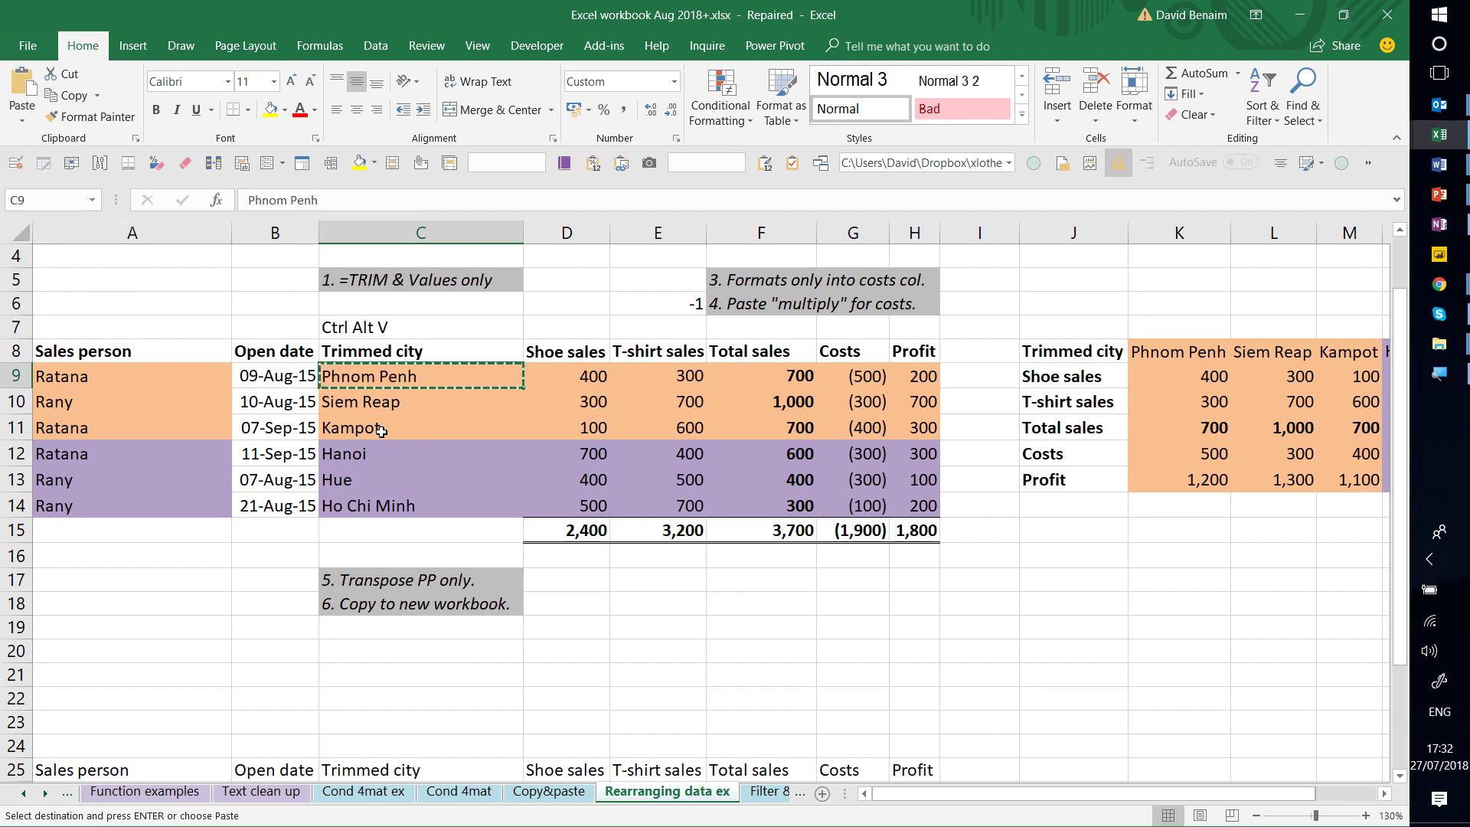
{"action": "left_click", "coordinate": [380, 431]}
{"action": "key", "text": "Escape"}
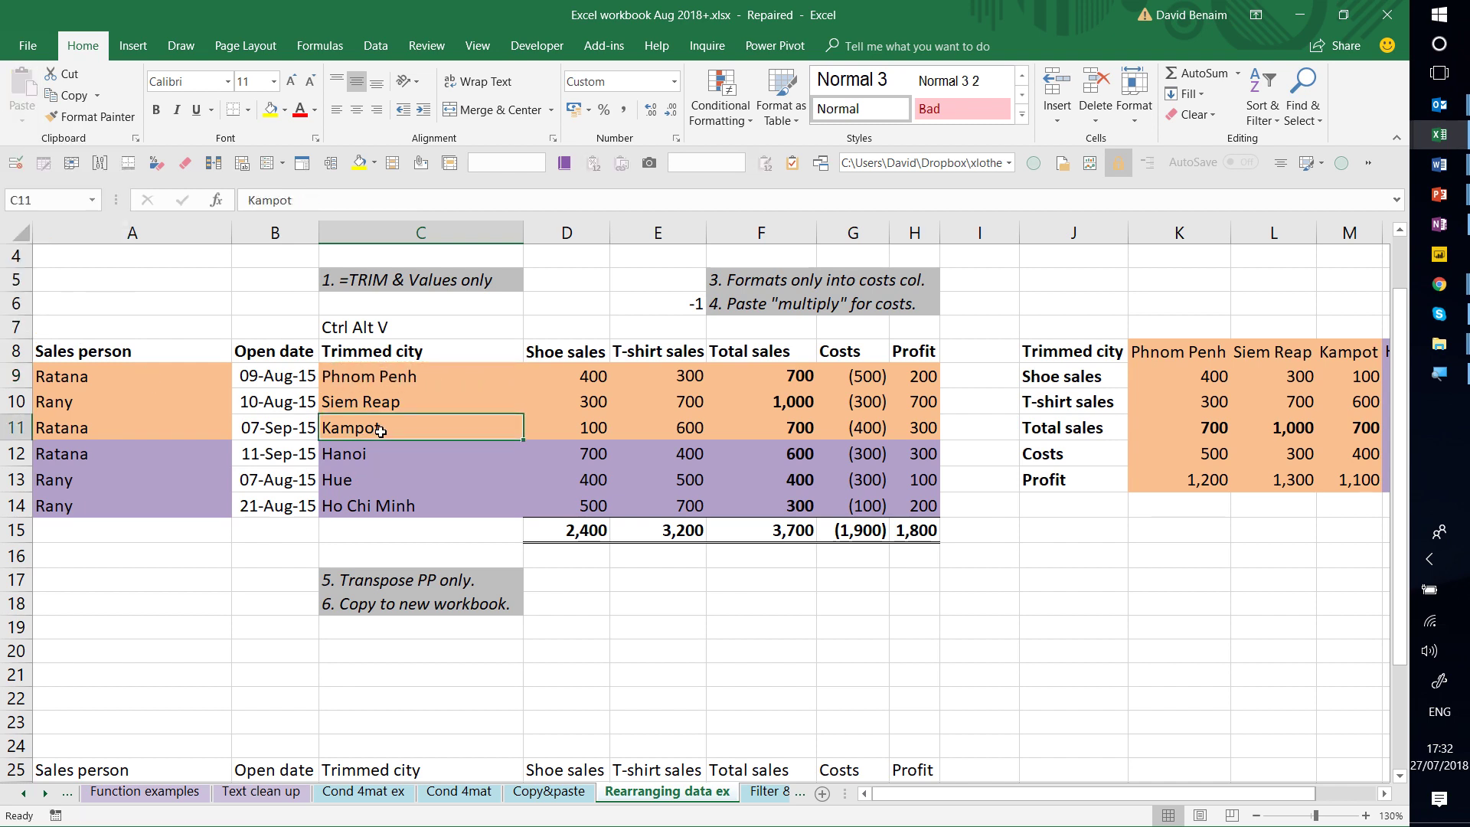